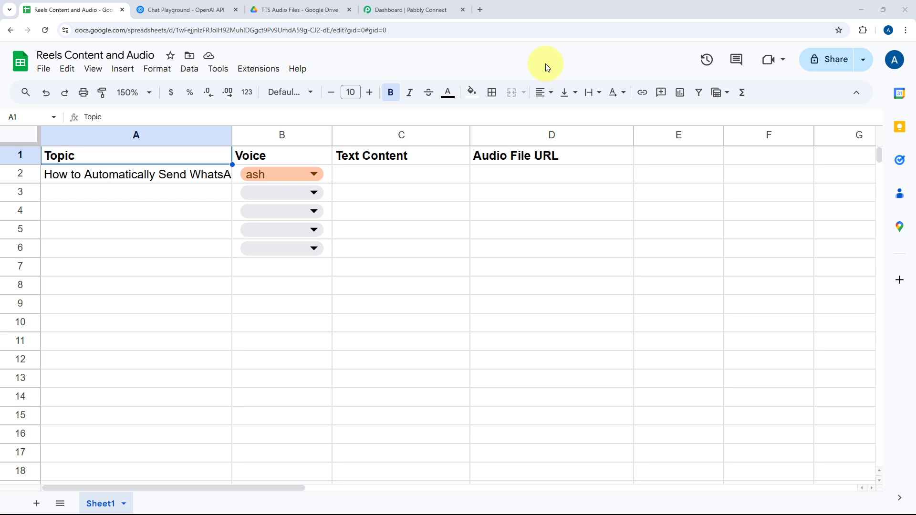
Review the Reels Content and Audio sheet, the OpenAI chat playground and the TTS Audio Files folder in Google Drive.
click(126, 193)
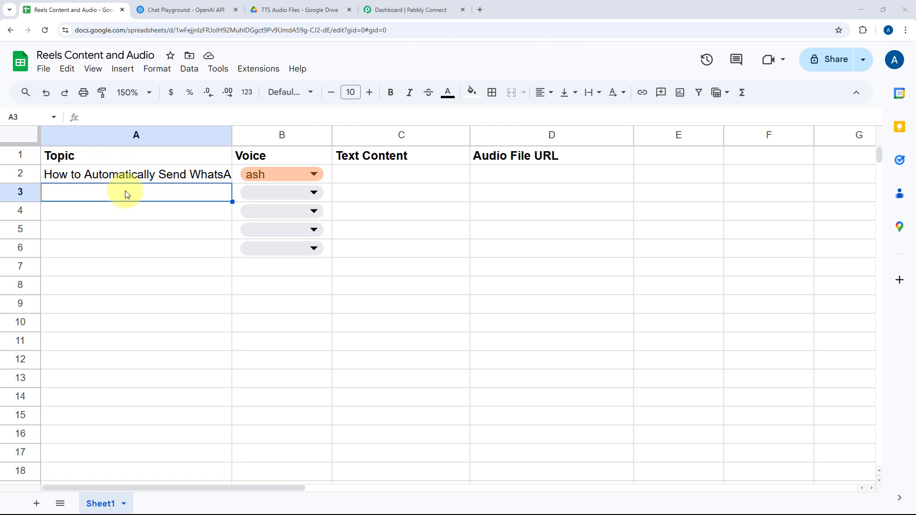
click(301, 193)
click(229, 198)
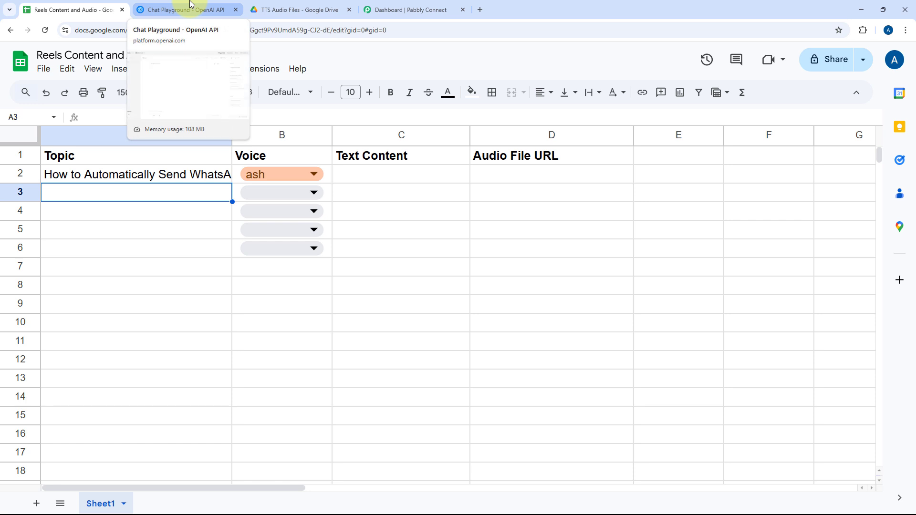
click(203, 9)
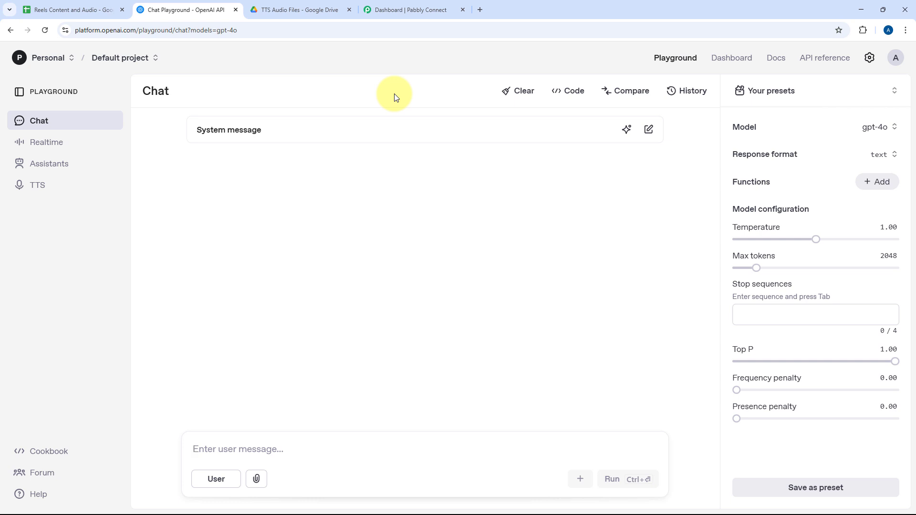
click(293, 10)
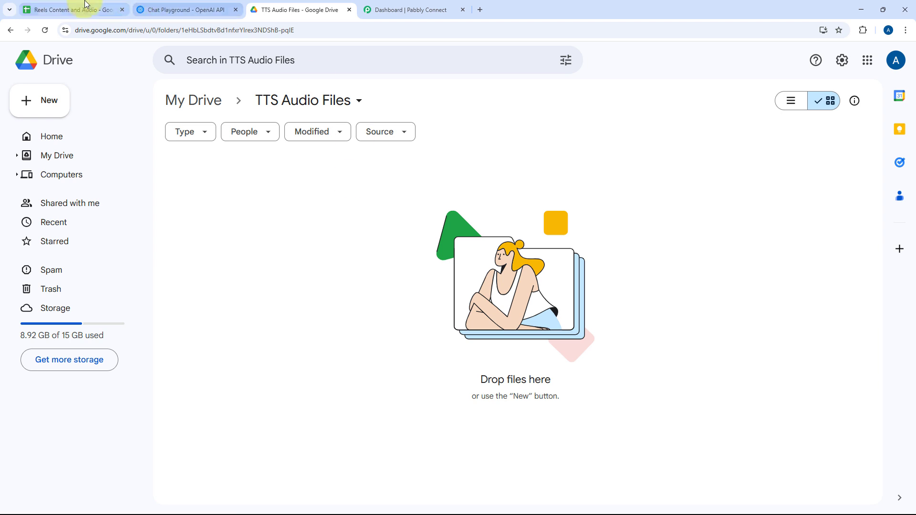
click(67, 10)
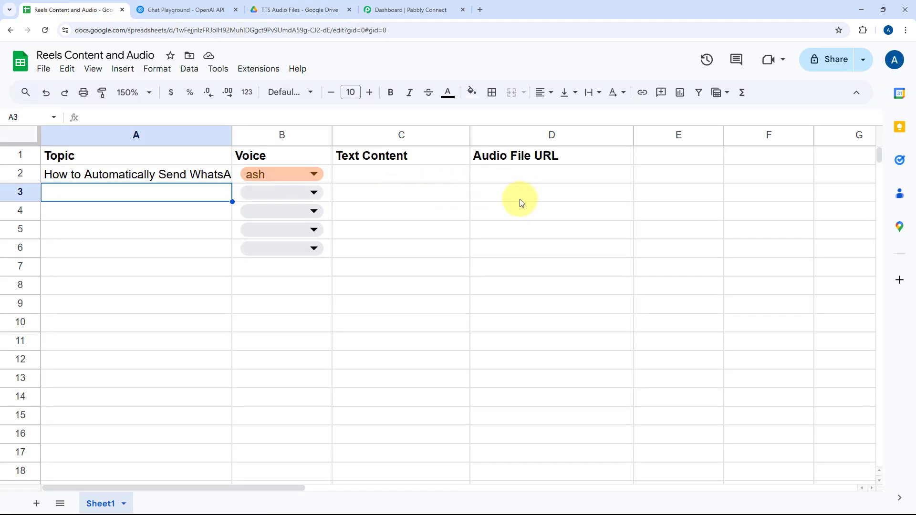
key(Up)
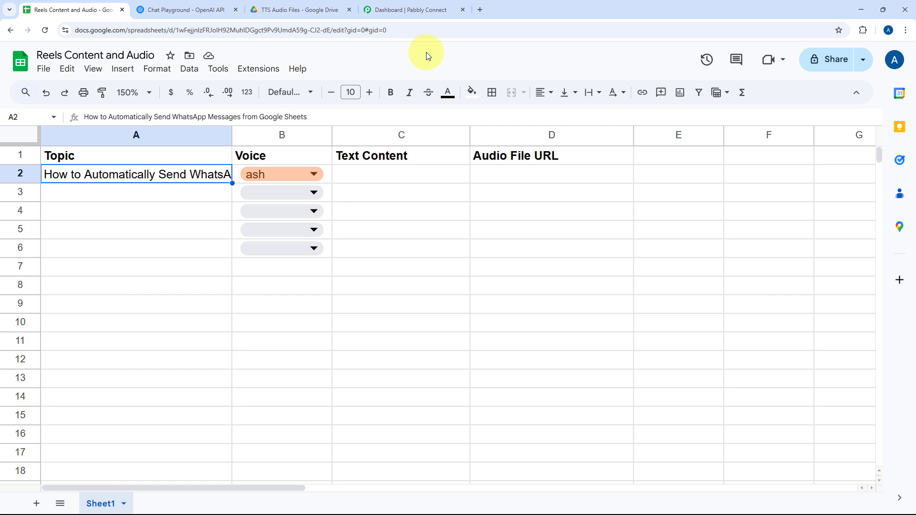
In Pabbly Connect, create a workflow named "AI Agent to Generate Text and Convert Text to Speech" in the Home folder.
click(425, 11)
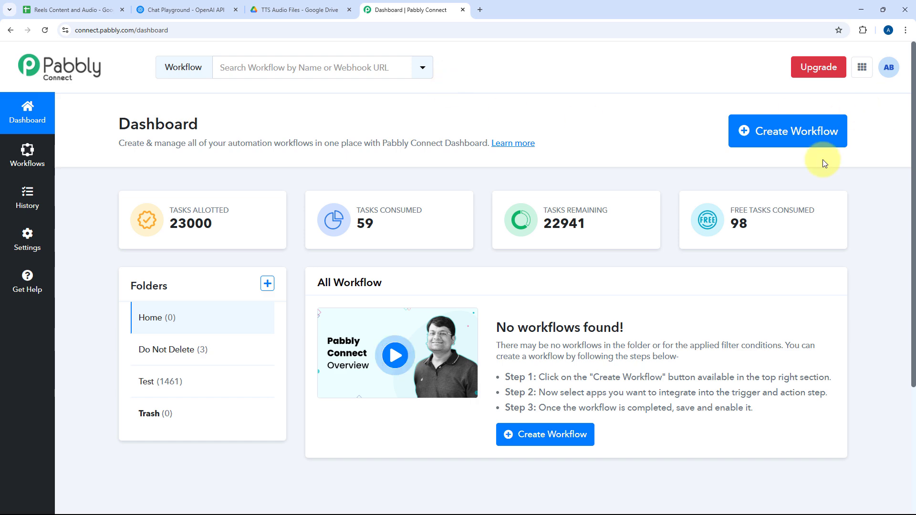
click(785, 136)
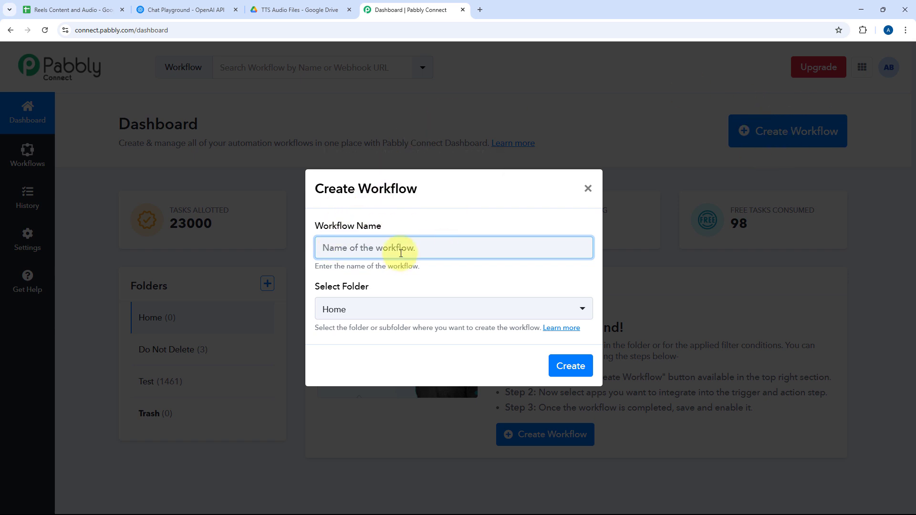
text(AI Agent to Generate Text and Convert Text to Speech)
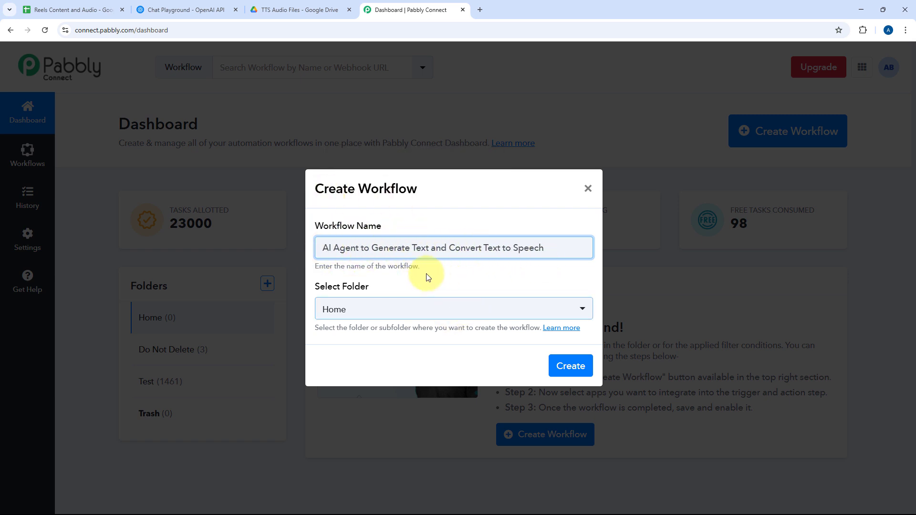
click(439, 315)
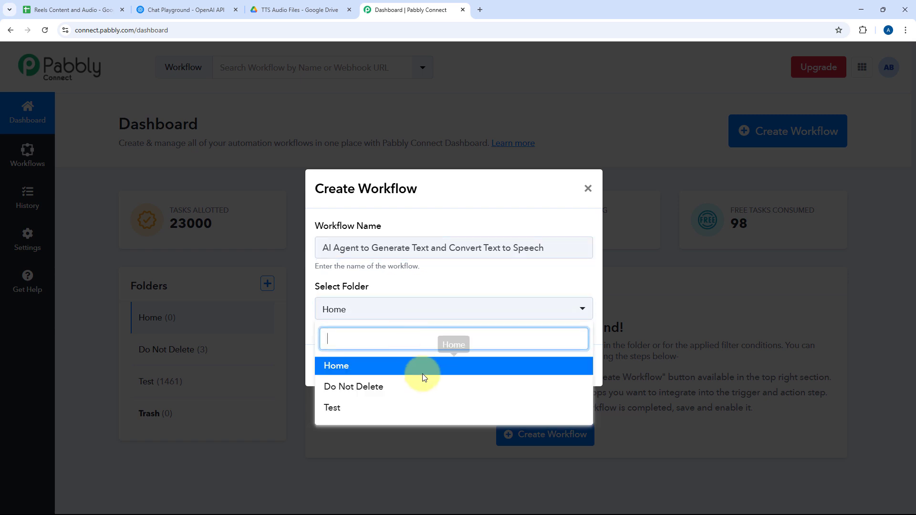
click(429, 367)
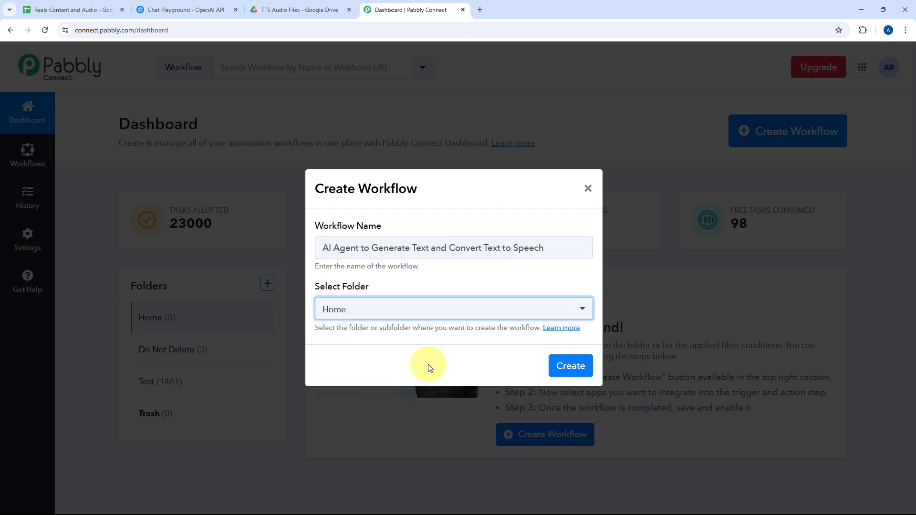
click(592, 366)
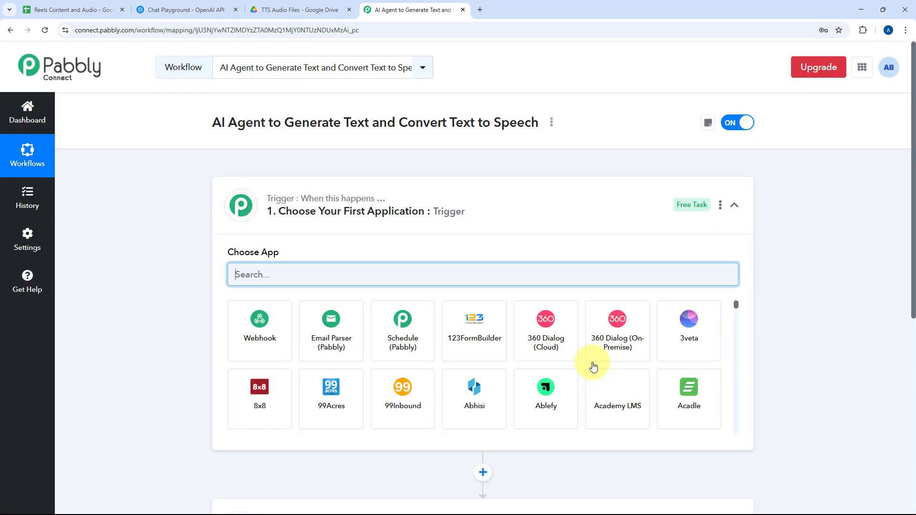
click(466, 211)
scroll(148, 211, down, 1)
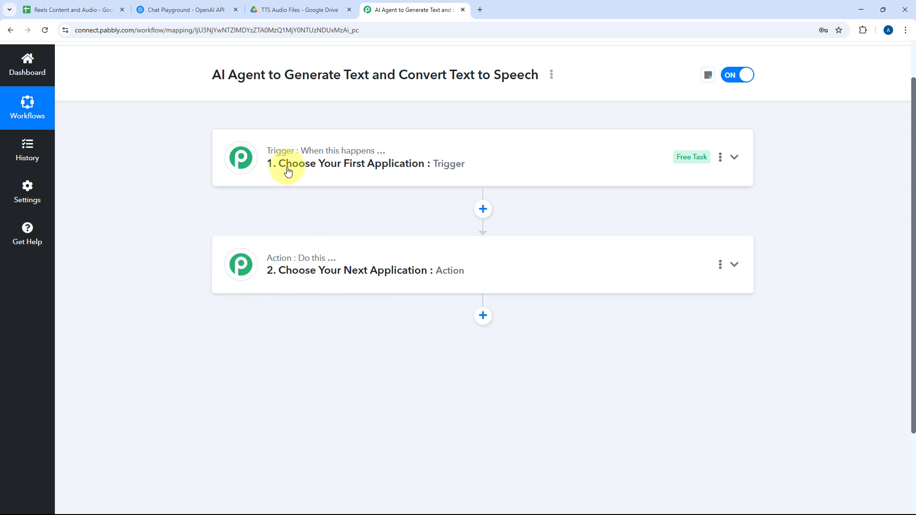
mouse_move(262, 162)
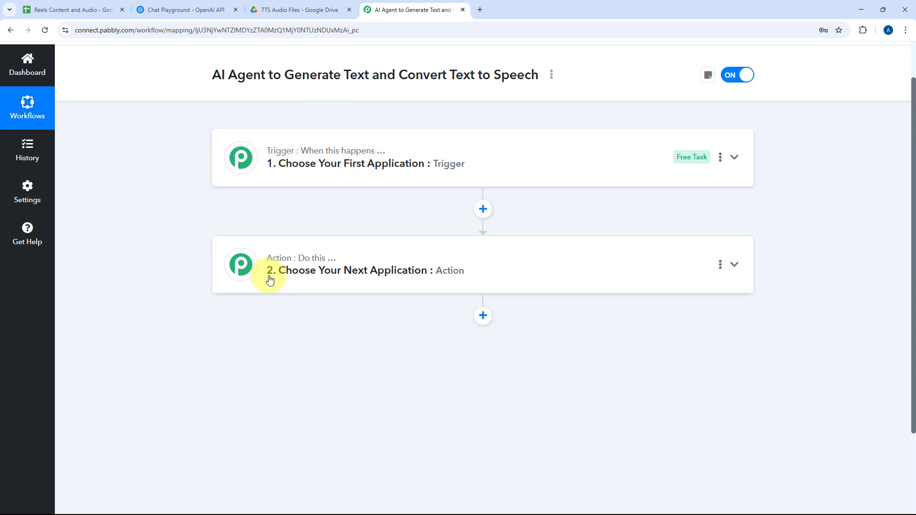
click(496, 160)
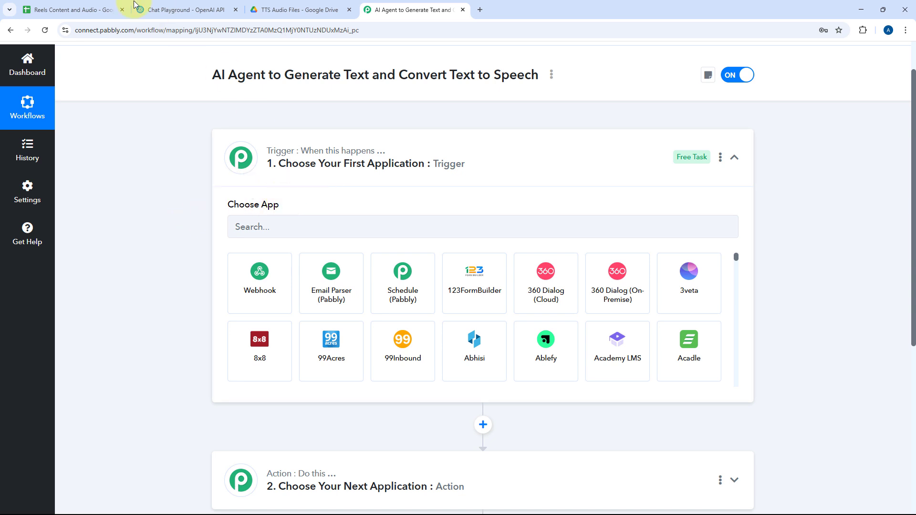
click(91, 11)
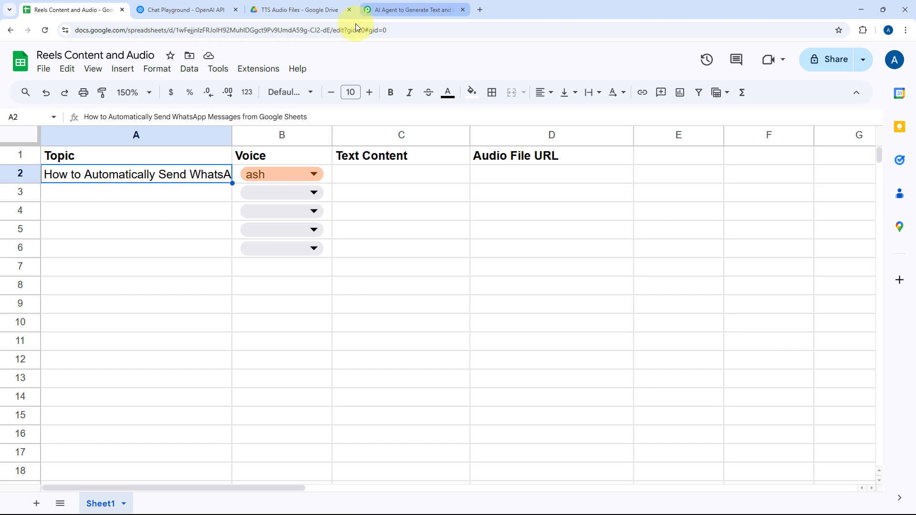
click(419, 6)
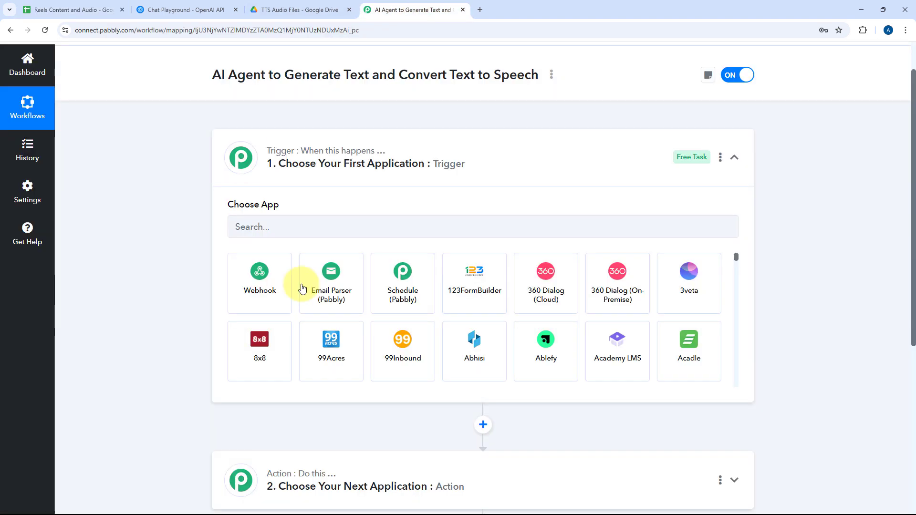
Set the workflow's trigger to Google Sheets with the New or Updated Spreadsheet Row event.
click(276, 229)
text(Goog)
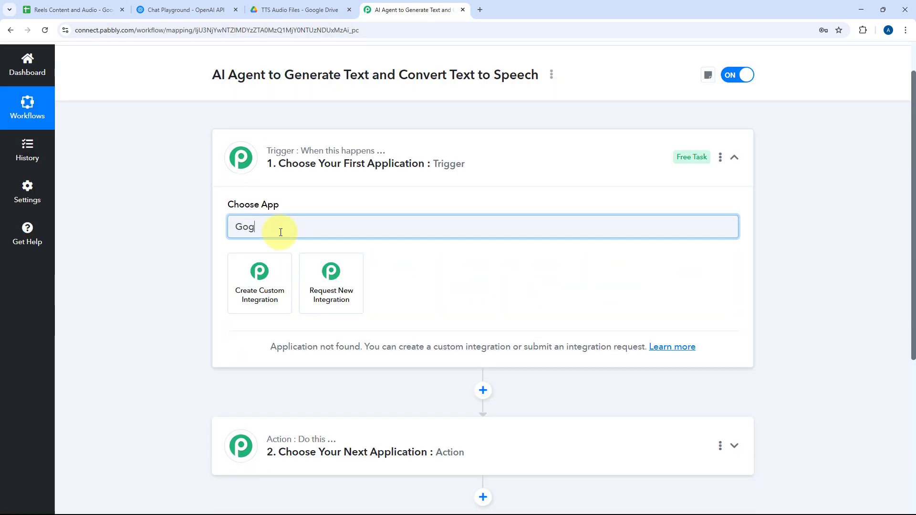
key(BackSpace)
text(ogle S)
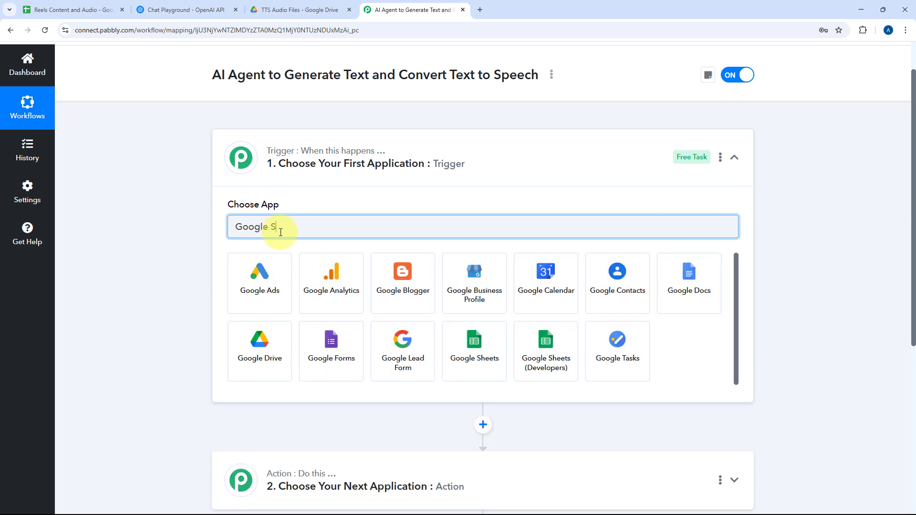
text(heets)
click(274, 273)
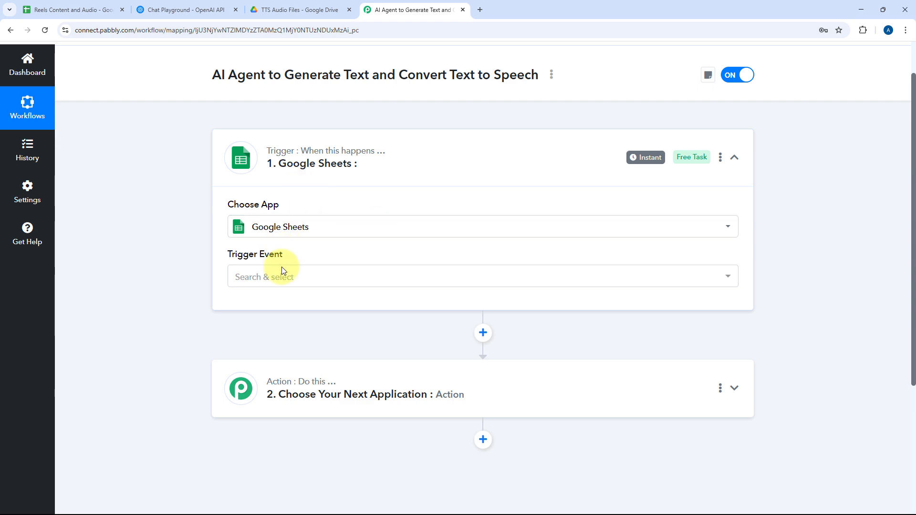
click(297, 278)
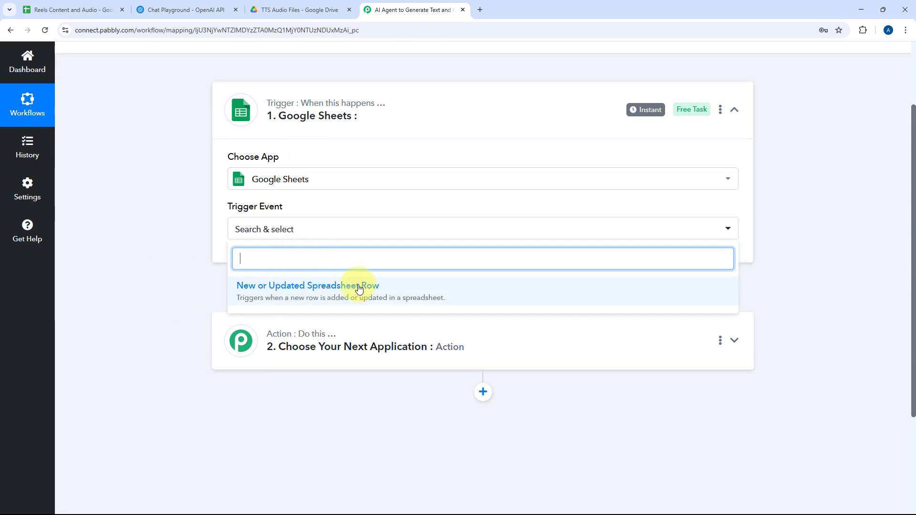
click(359, 286)
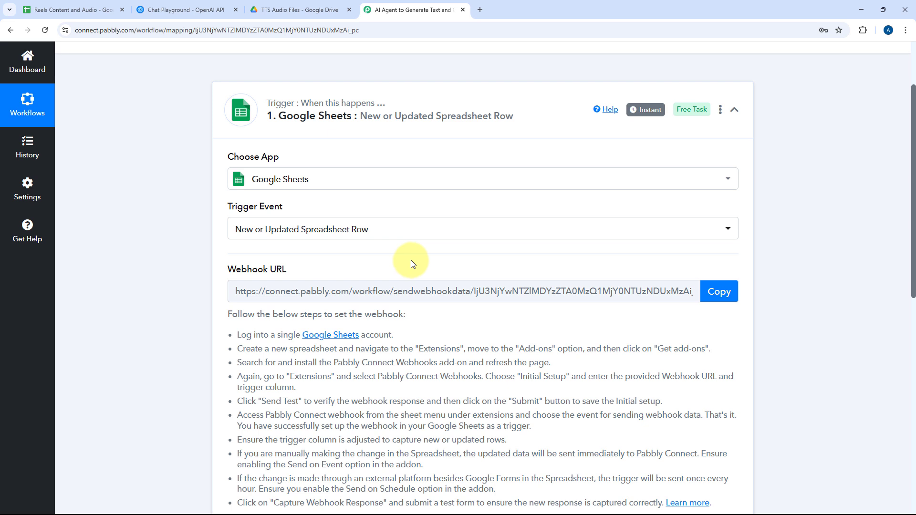
Review the webhook setup instructions and copy the Google Sheets trigger's webhook URL.
scroll(412, 263, down, 2)
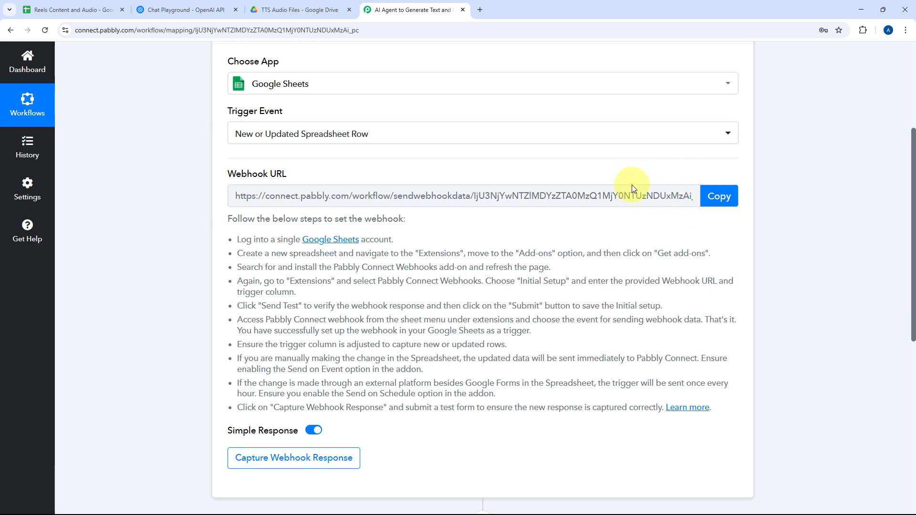
click(101, 8)
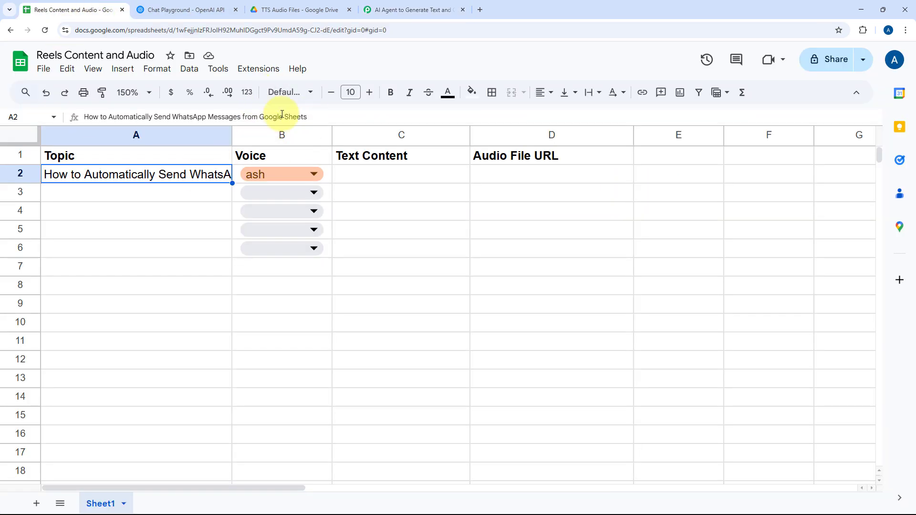
click(420, 9)
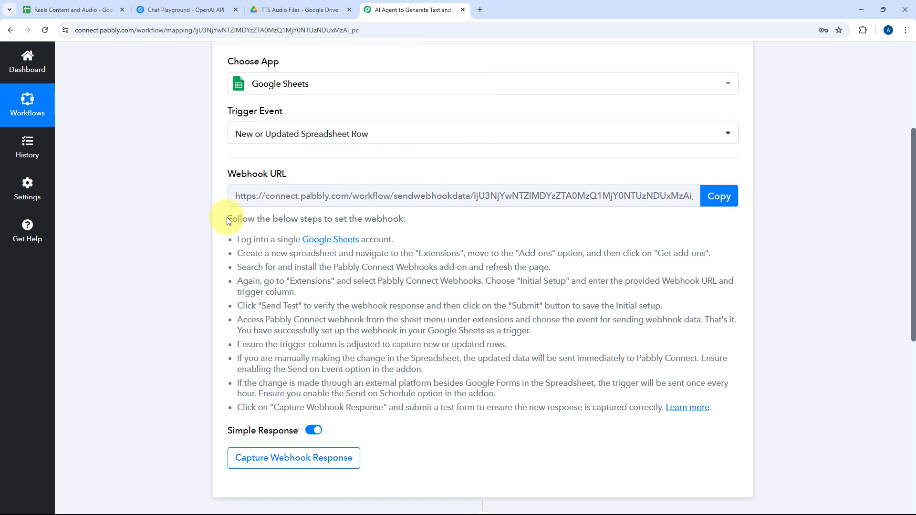
drag(227, 219, 675, 420)
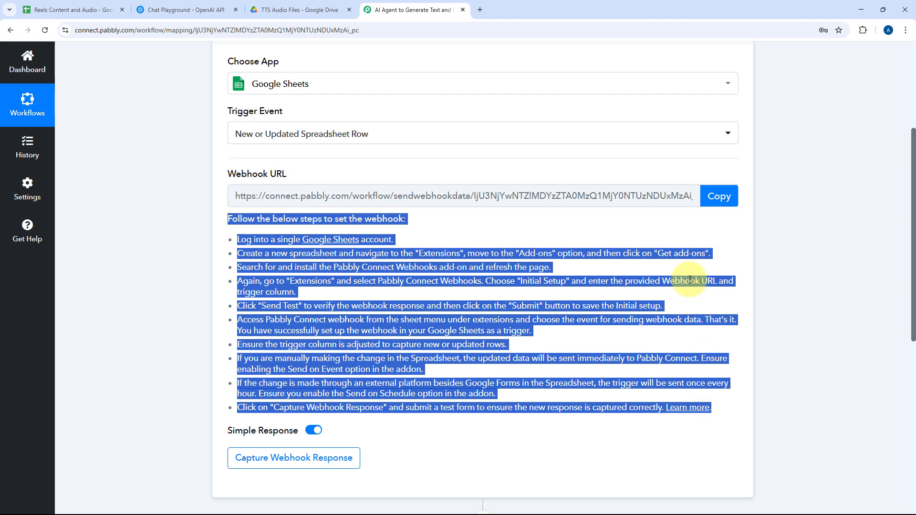
click(705, 234)
click(716, 195)
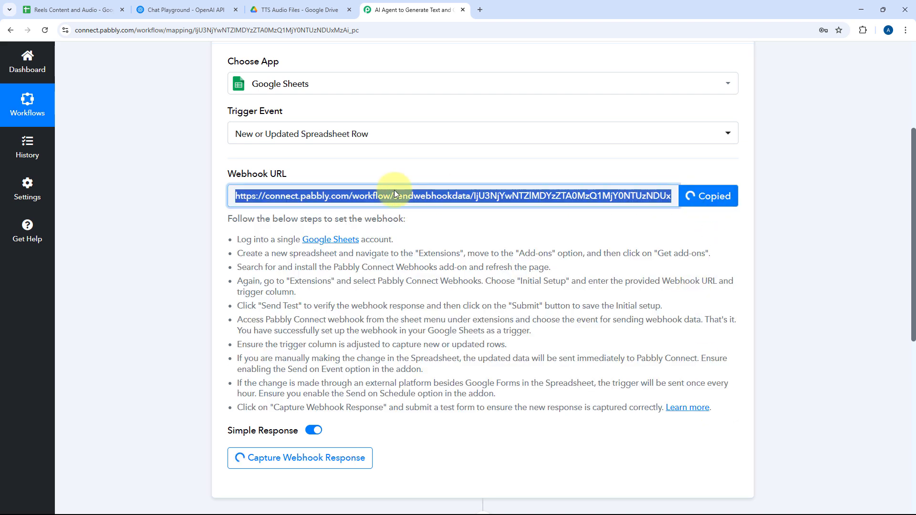
In the Reels Content and Audio spreadsheet, search the add-on marketplace for "Pabbly Connect Webhooks", close it and reload the spreadsheet.
click(67, 9)
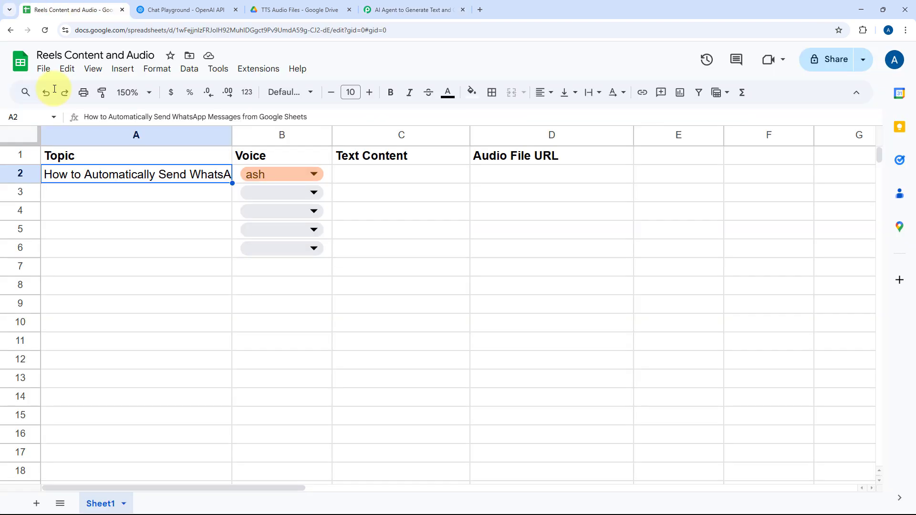
click(262, 69)
mouse_move(267, 88)
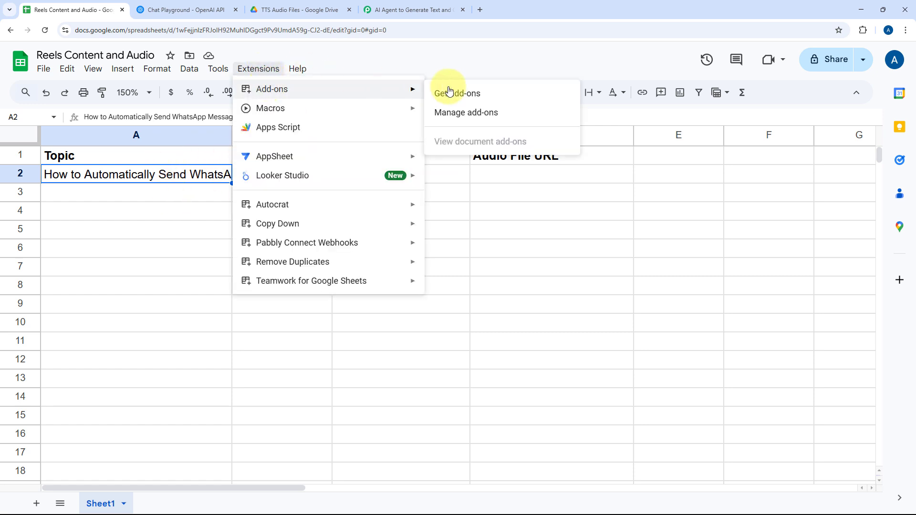
click(484, 93)
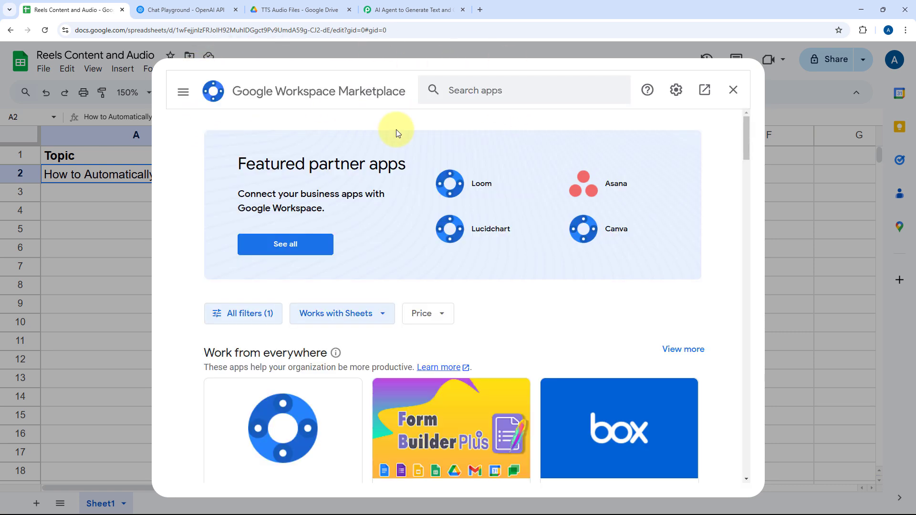
click(466, 92)
text(Pab)
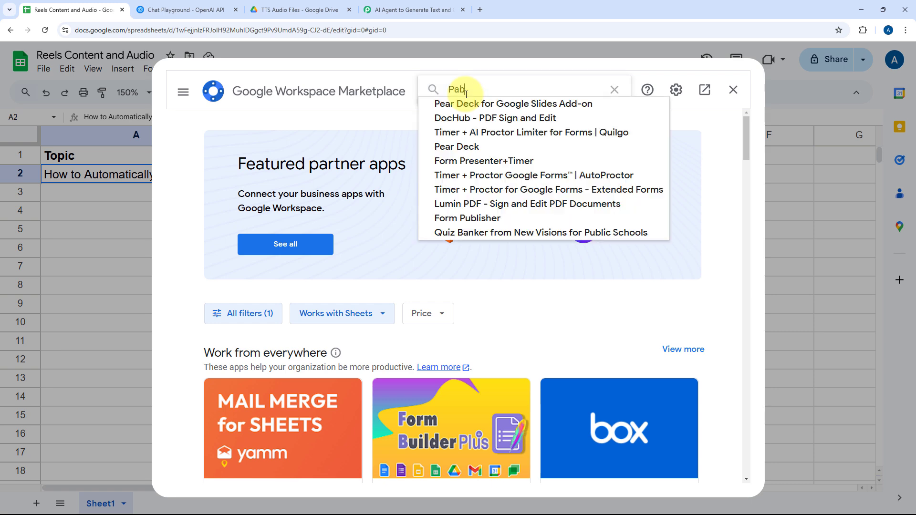
text(bly Connect Webhooks)
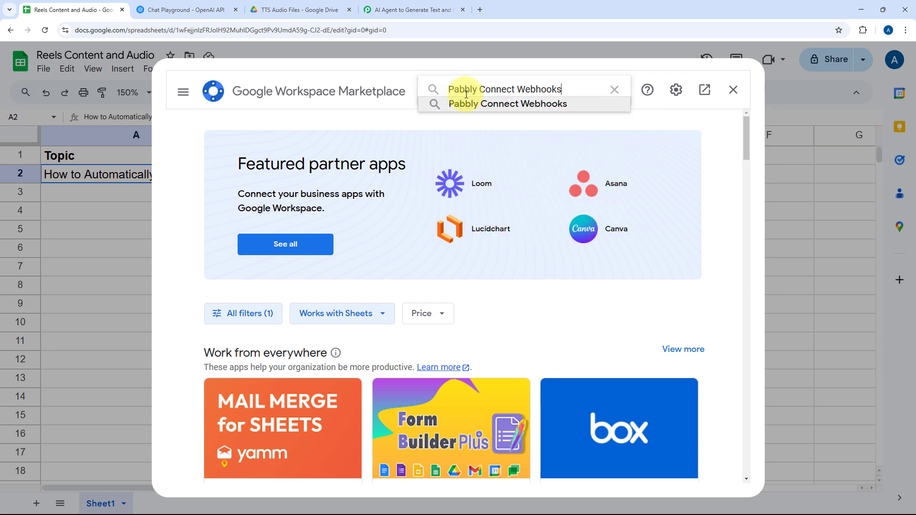
key(Return)
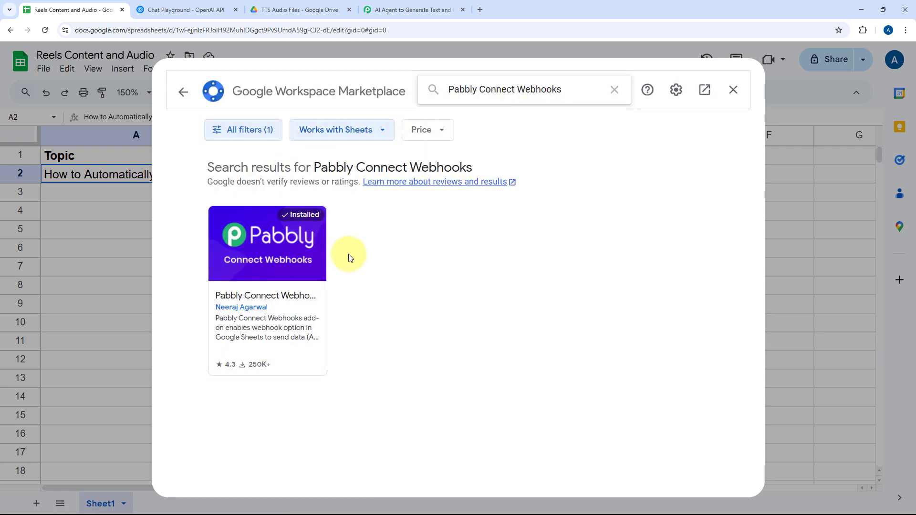
click(733, 90)
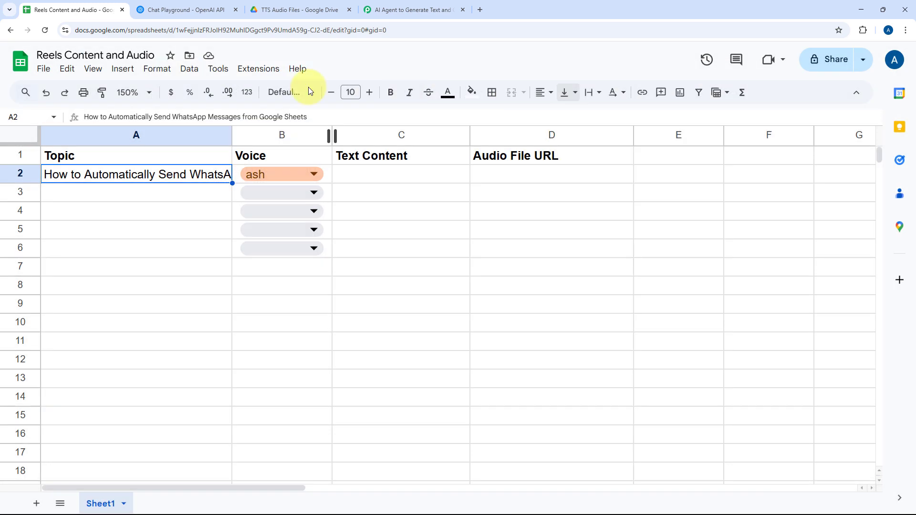
click(50, 32)
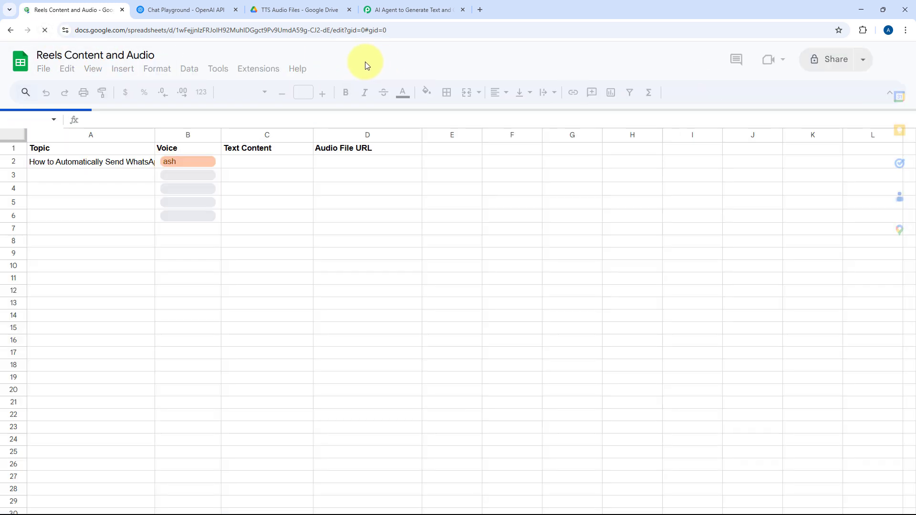
Open the initial setup of the Pabbly Connect Webhooks add-on for Sheet1 in the Reels Content and Audio spreadsheet.
click(147, 92)
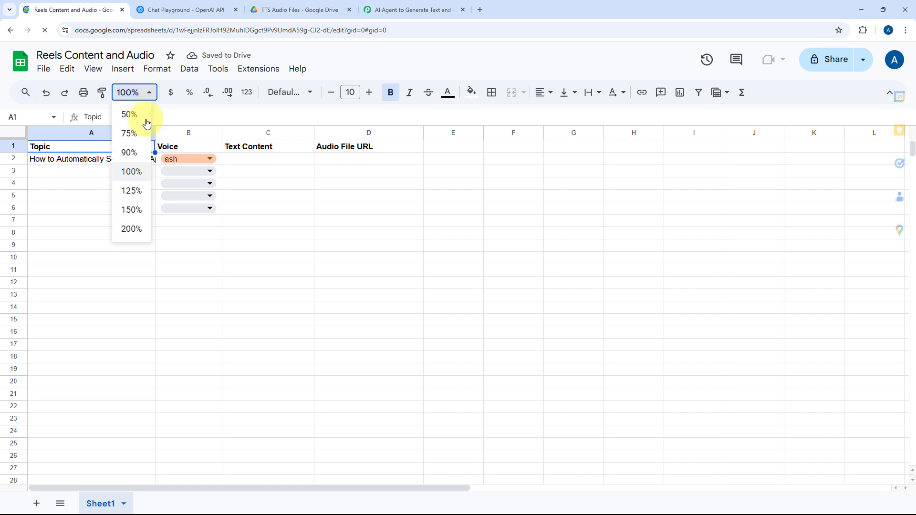
click(142, 211)
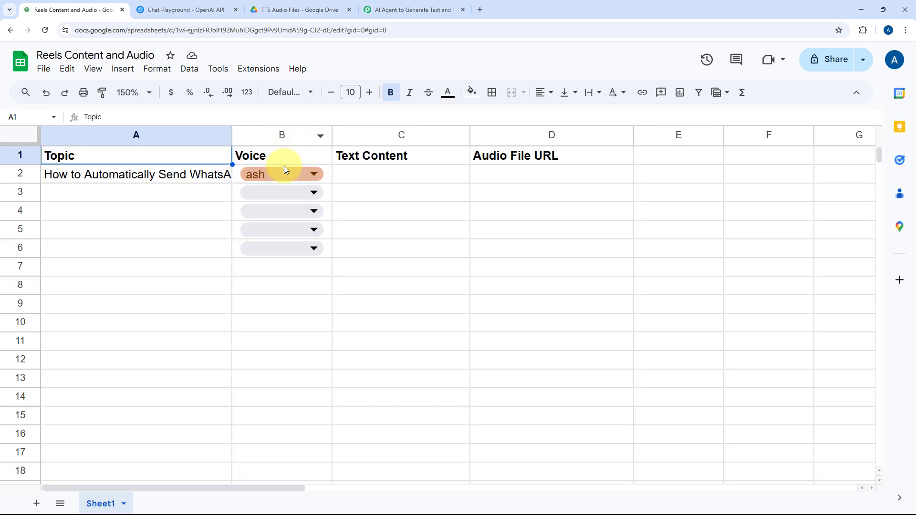
click(262, 68)
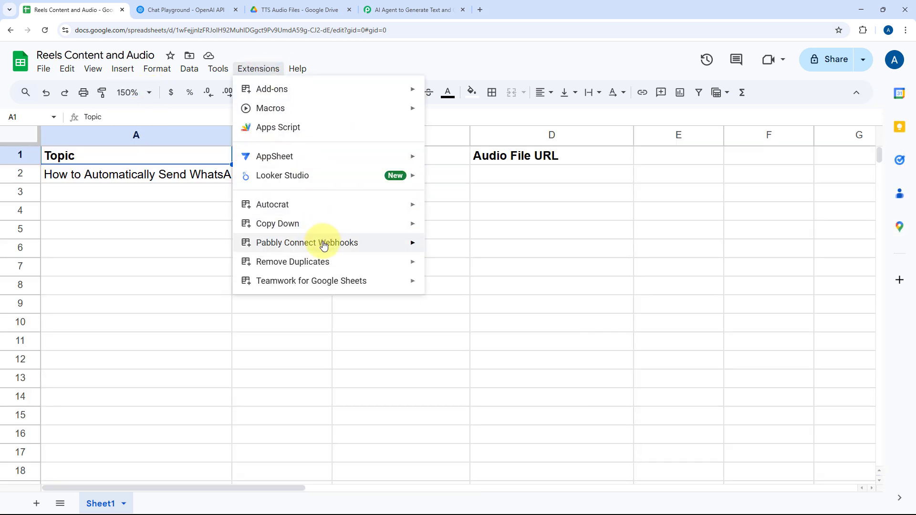
mouse_move(320, 242)
click(466, 248)
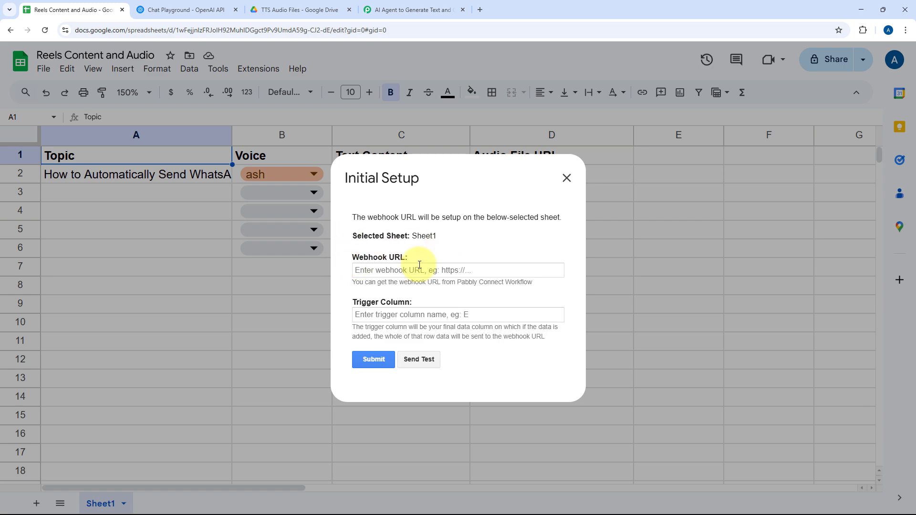
Copy the Google Sheets trigger's webhook URL from the Pabbly Connect workflow and paste it into the add-on's initial setup in the spreadsheet.
click(426, 6)
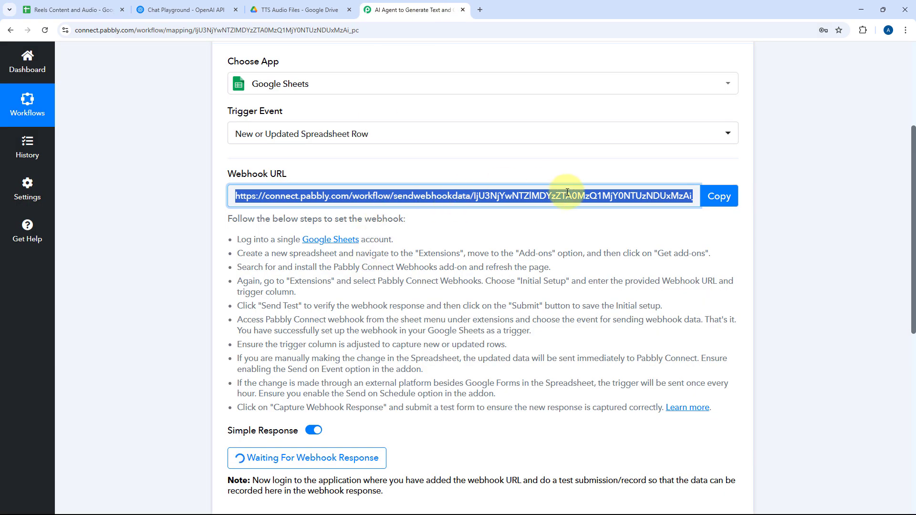
click(726, 195)
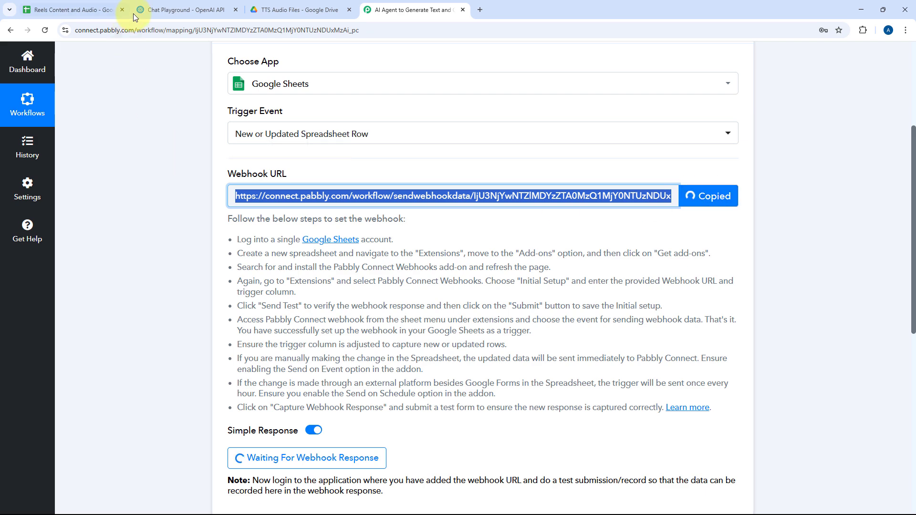
click(117, 10)
right_click(381, 270)
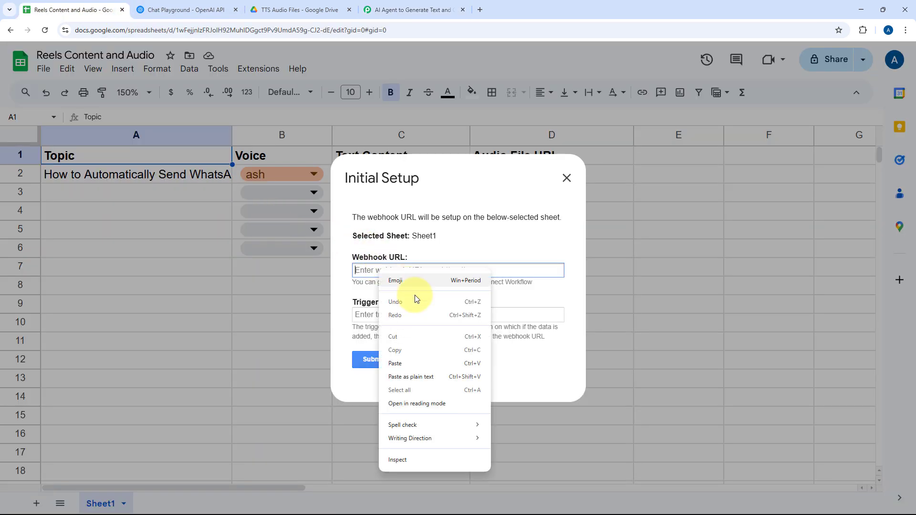
click(415, 362)
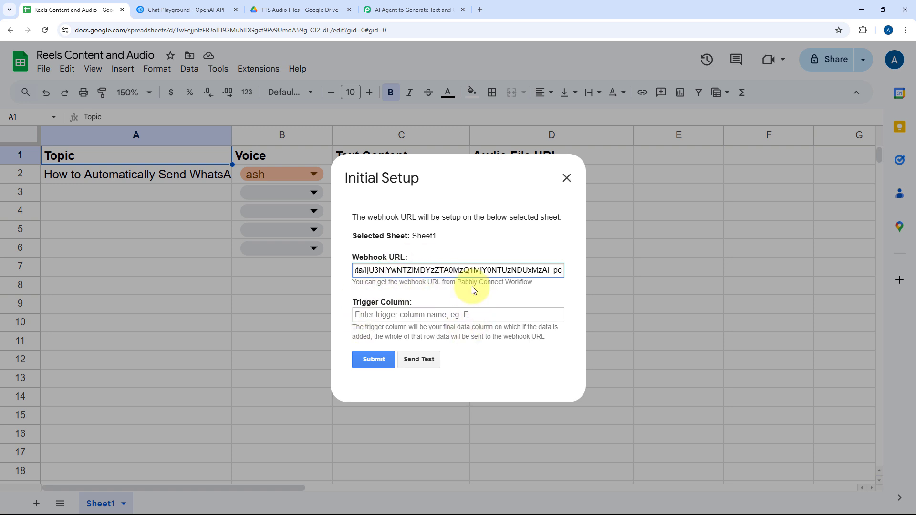
Set the webhook's trigger column to B and send test data to the workflow.
click(401, 316)
text(B)
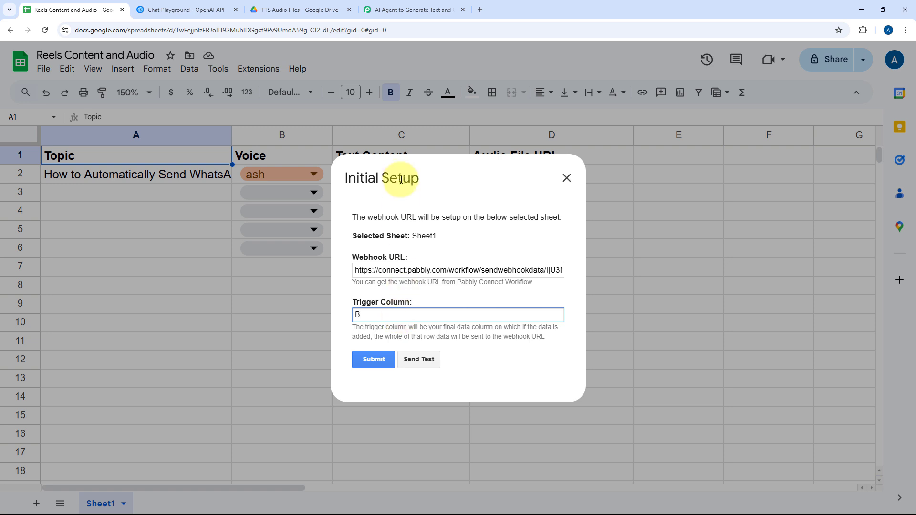
click(504, 175)
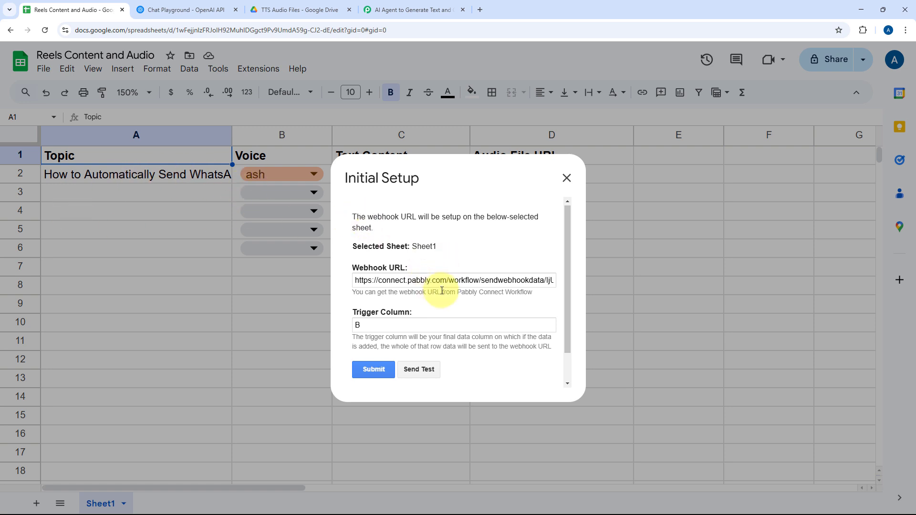
scroll(441, 291, down, 2)
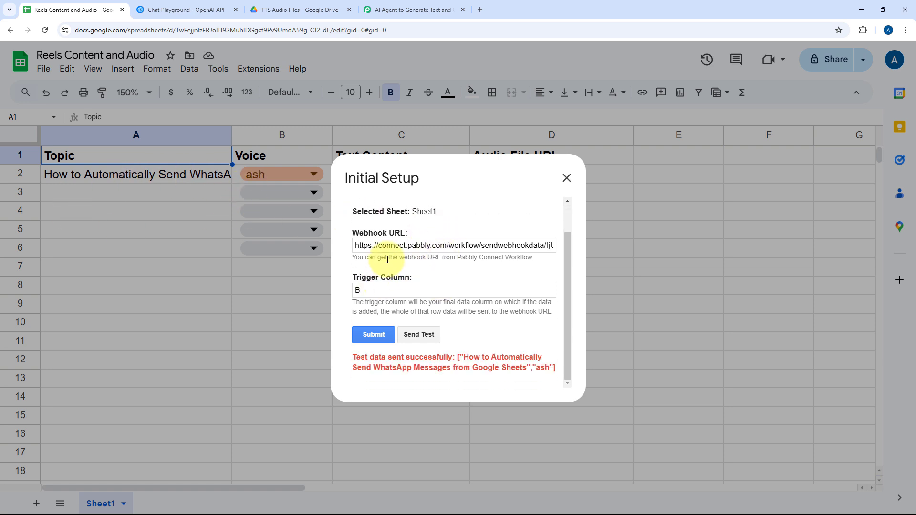
Switch to Pabbly Connect and check the captured webhook response, including its Topic and Voice values.
click(399, 4)
scroll(470, 277, down, 5)
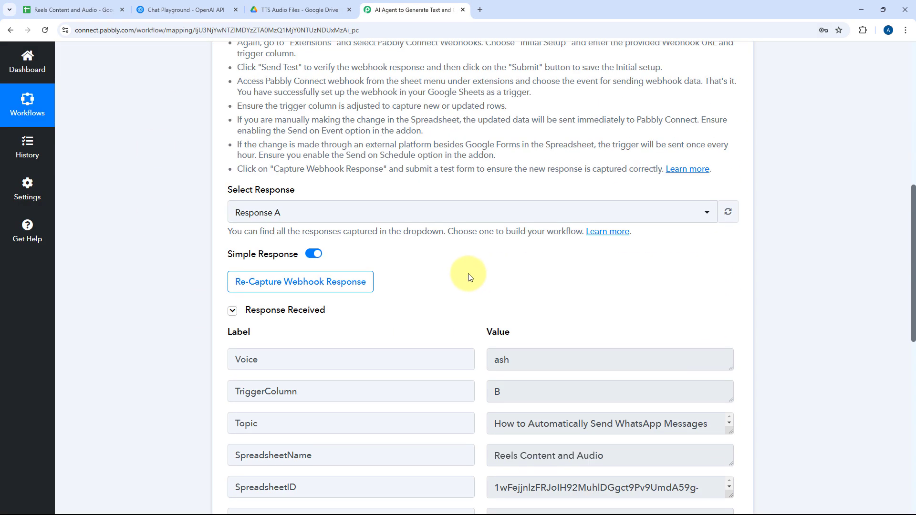
scroll(470, 274, down, 3)
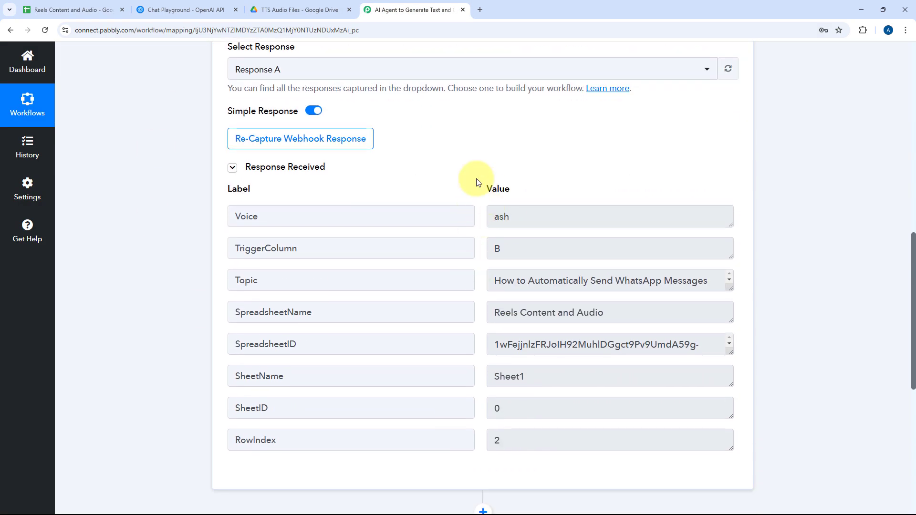
scroll(477, 164, down, 1)
drag(706, 234, 467, 232)
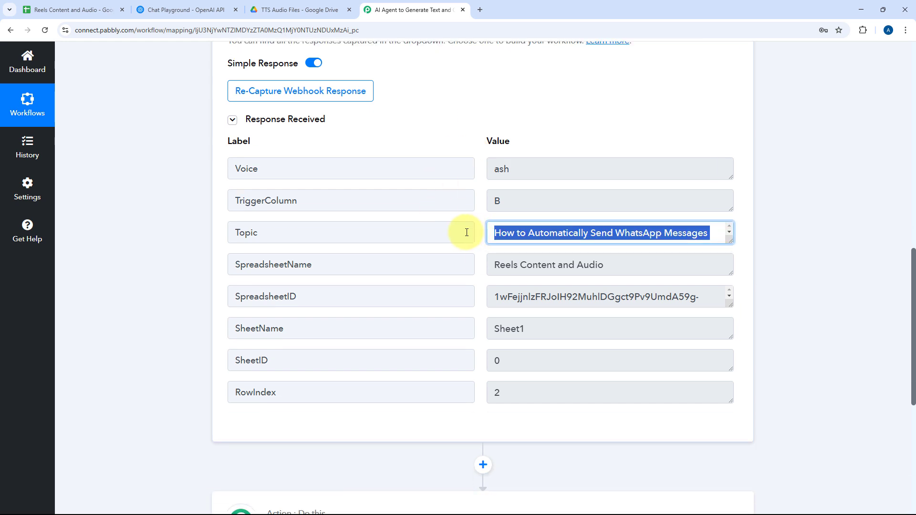
drag(557, 156, 428, 170)
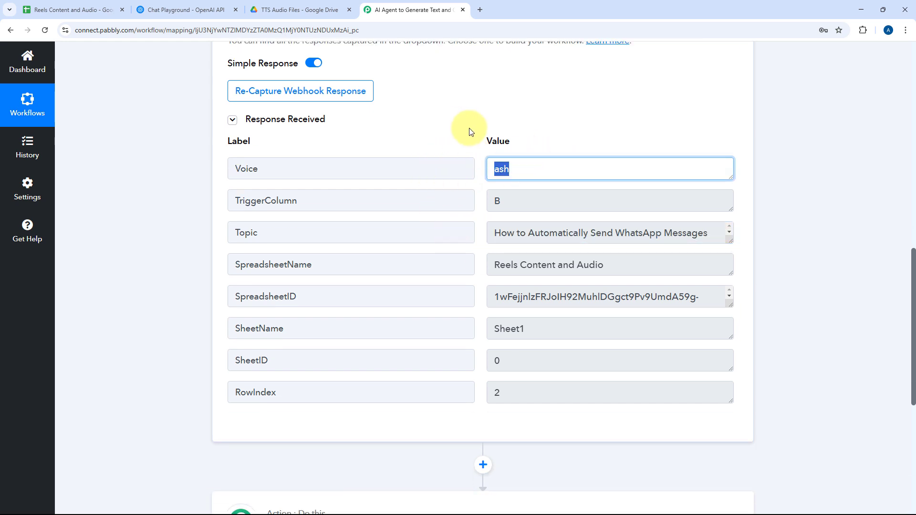
Submit the webhook's initial setup in the spreadsheet and enable Send On Event for the Pabbly Connect Webhooks add-on.
click(73, 10)
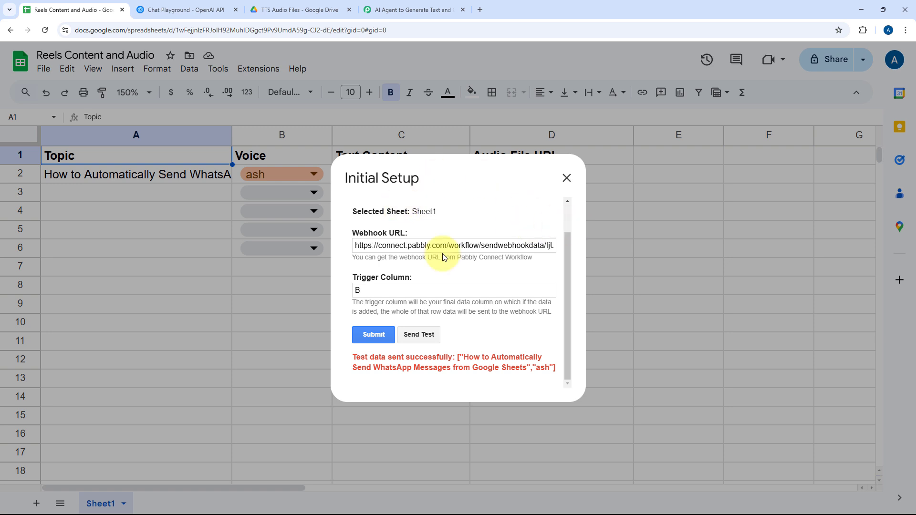
click(374, 334)
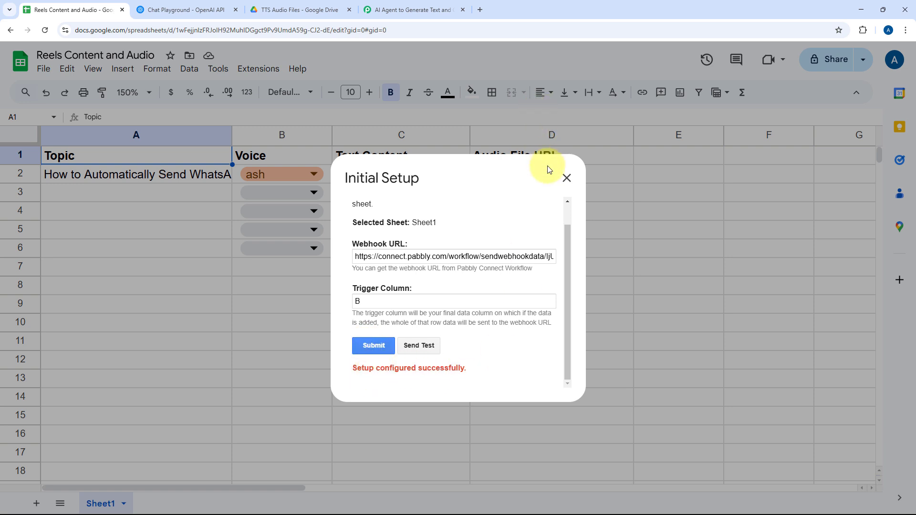
click(567, 179)
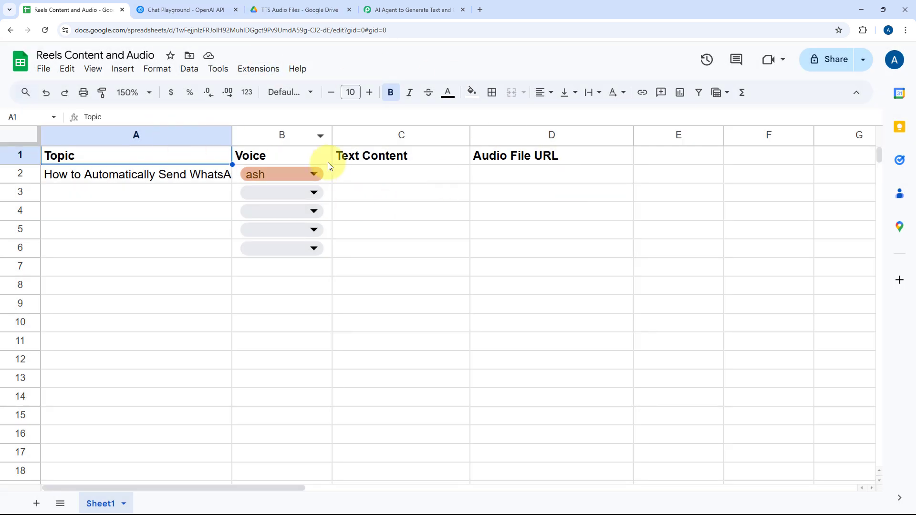
click(260, 69)
mouse_move(308, 244)
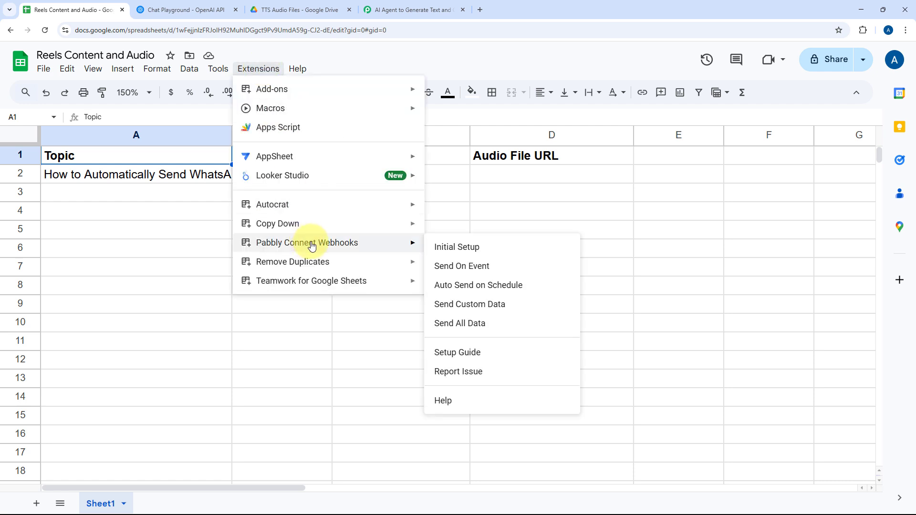
click(448, 270)
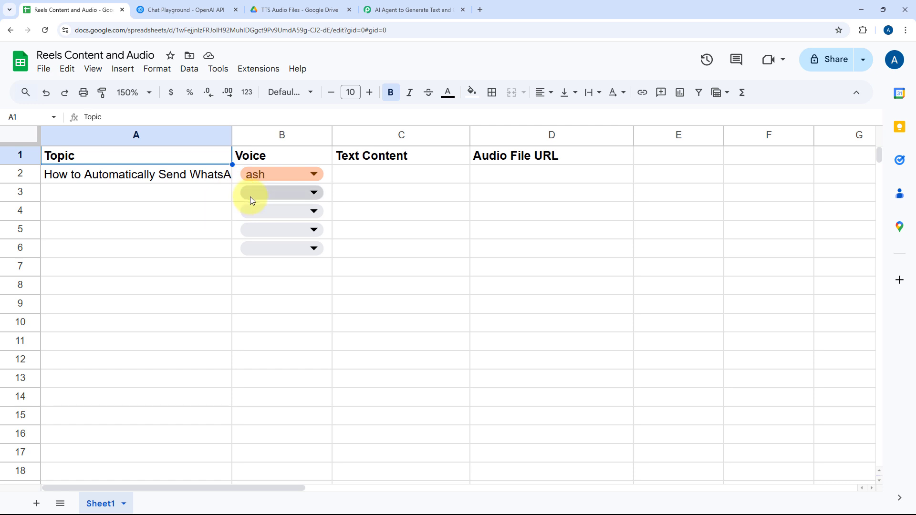
Return to Pabbly Connect and read the full Topic text in the trigger's received response.
click(413, 9)
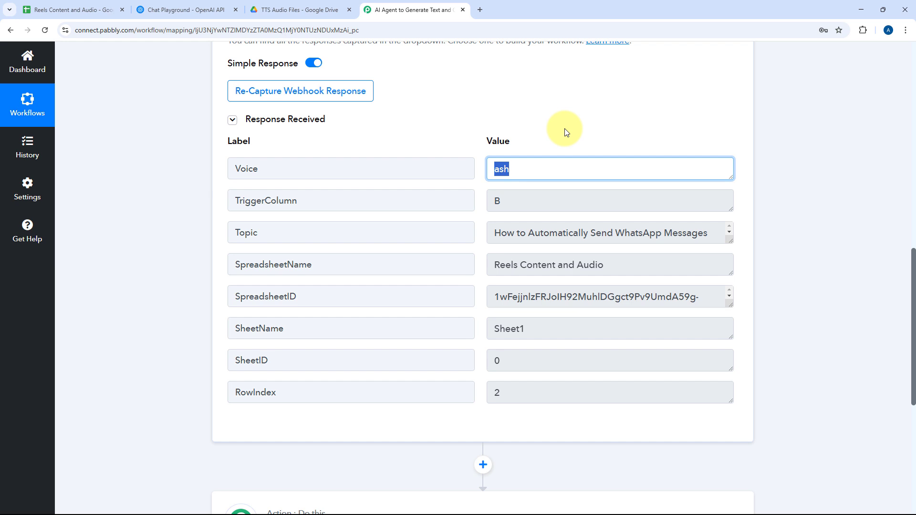
click(472, 114)
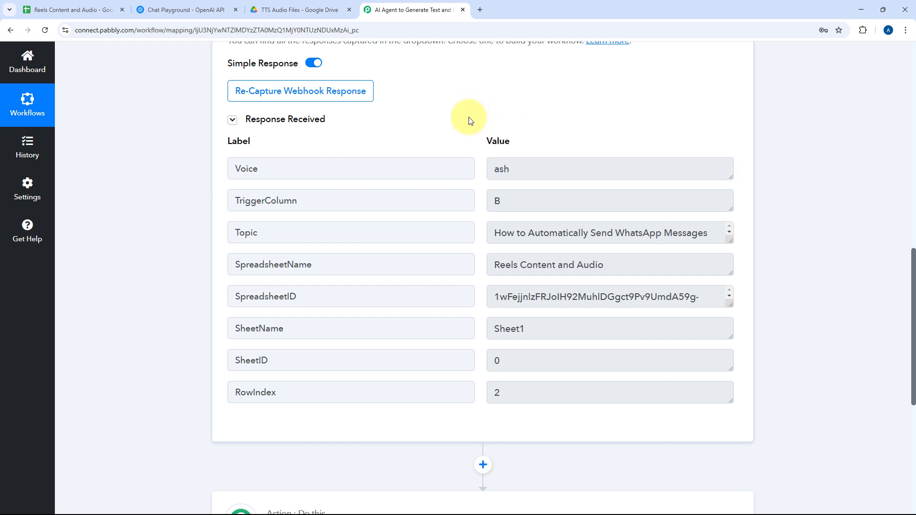
drag(492, 234, 654, 252)
click(611, 231)
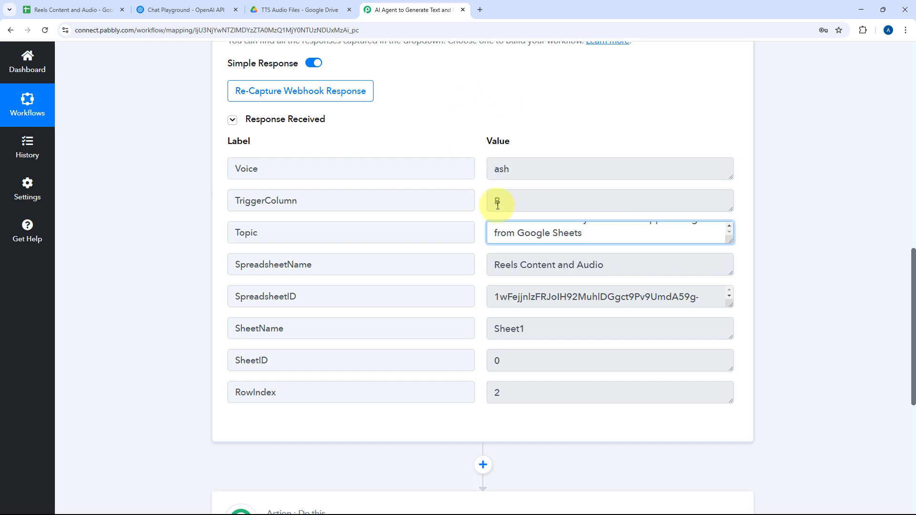
click(479, 208)
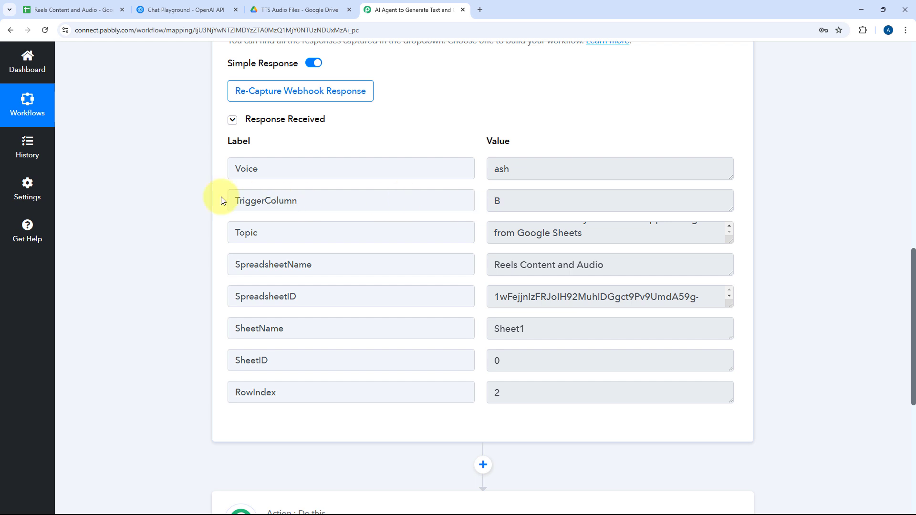
Set the workflow's first action to OpenAI (ChatGPT, DALL-E, Whisper) with the ChatGPT event.
scroll(193, 197, down, 7)
click(419, 215)
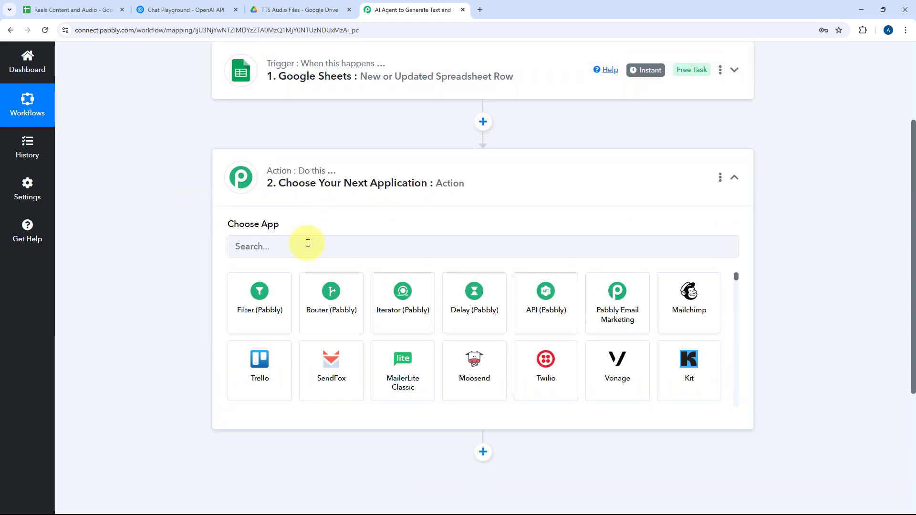
click(307, 247)
text(OpenAI)
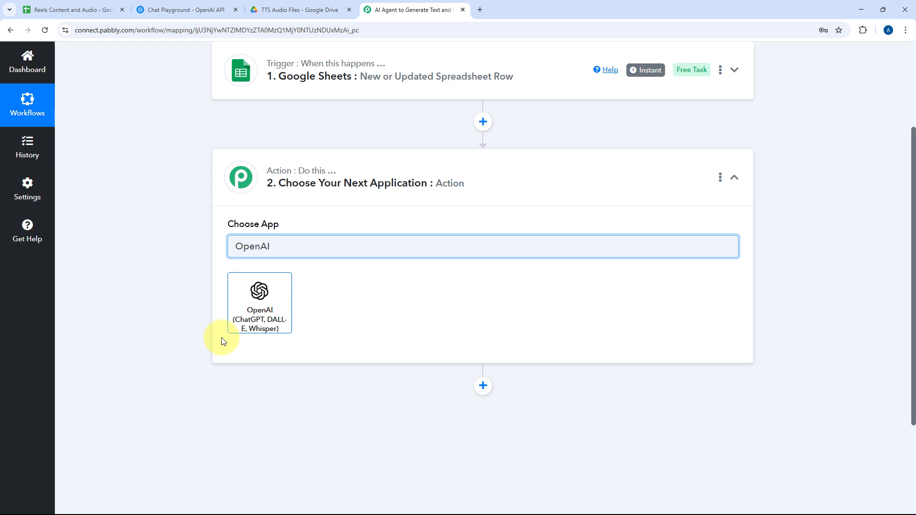
click(239, 303)
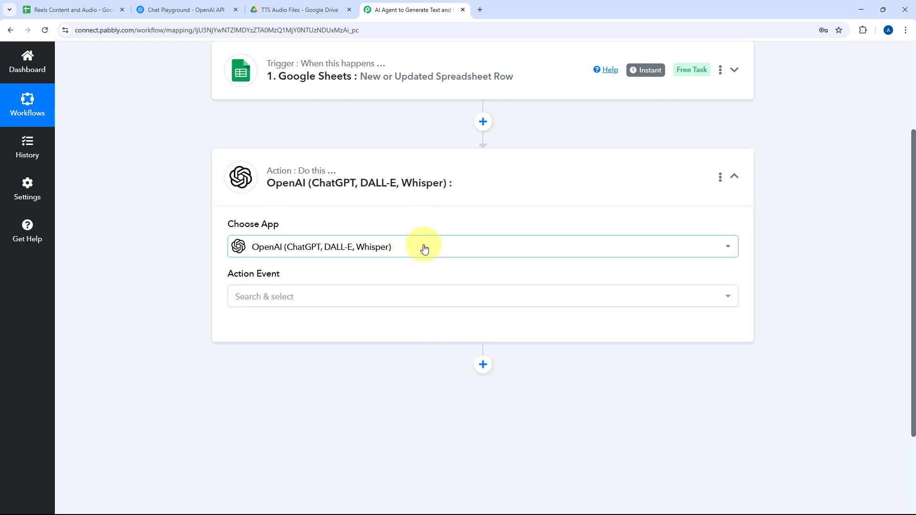
click(295, 307)
scroll(198, 301, down, 2)
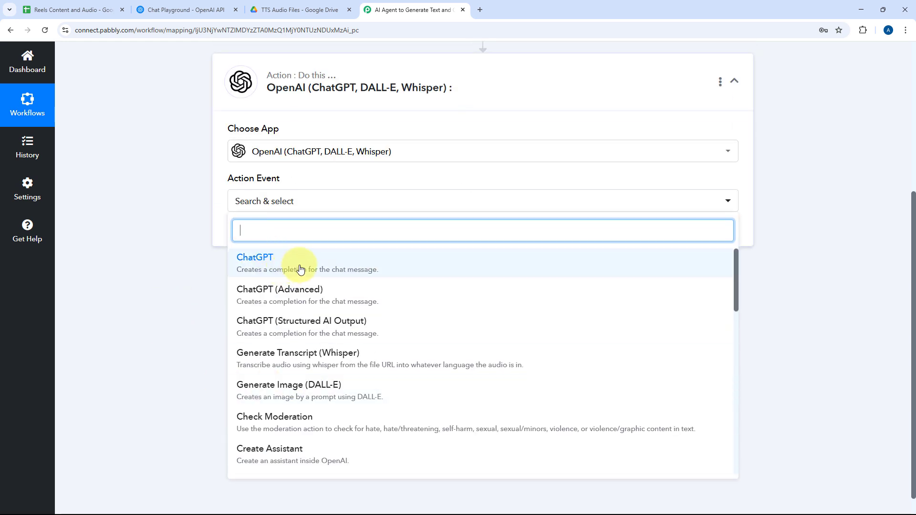
click(284, 265)
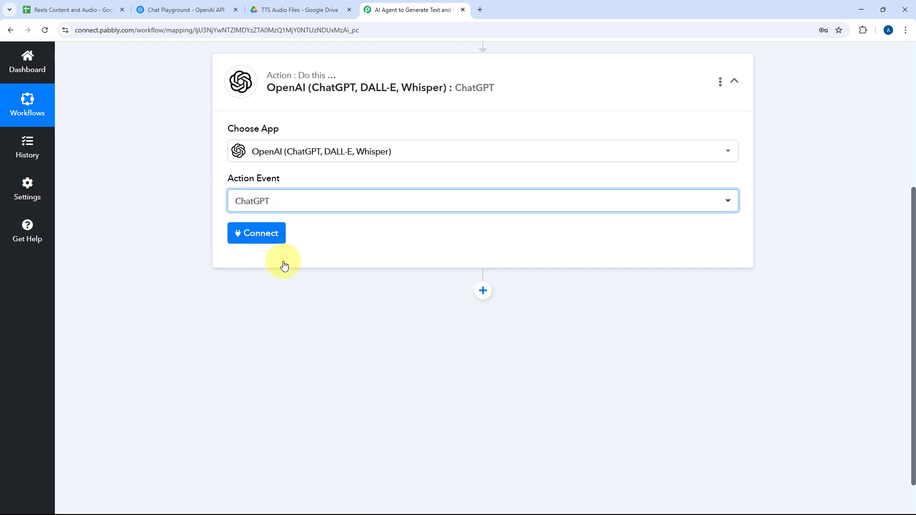
Start adding a new OpenAI connection for the ChatGPT action and switch to the OpenAI platform's API keys page.
click(253, 233)
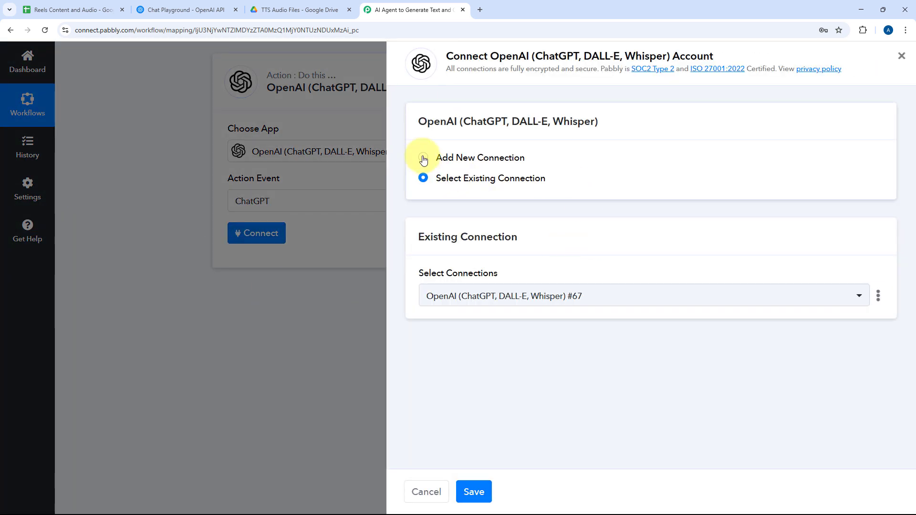
click(425, 157)
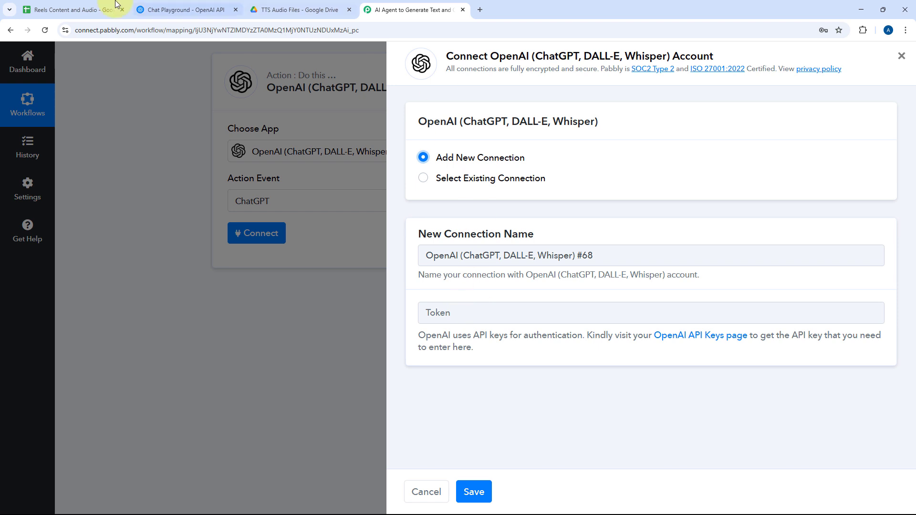
click(186, 9)
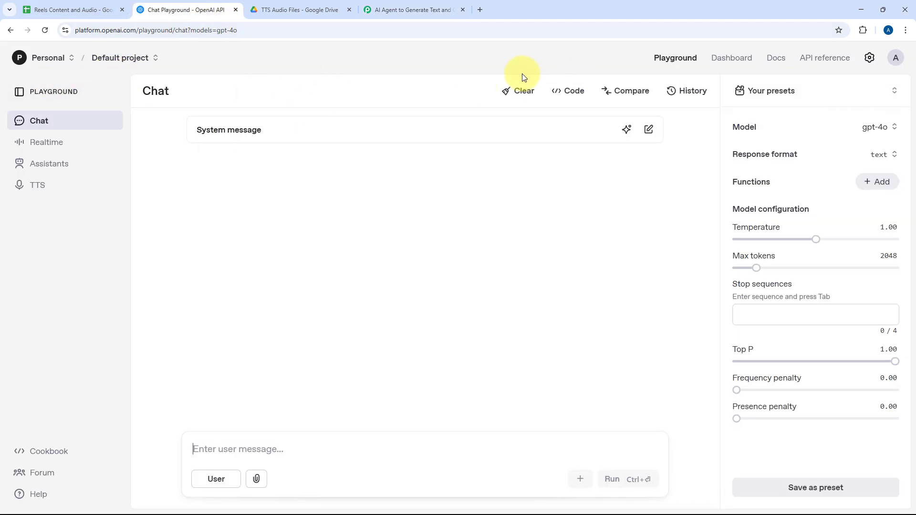
click(725, 62)
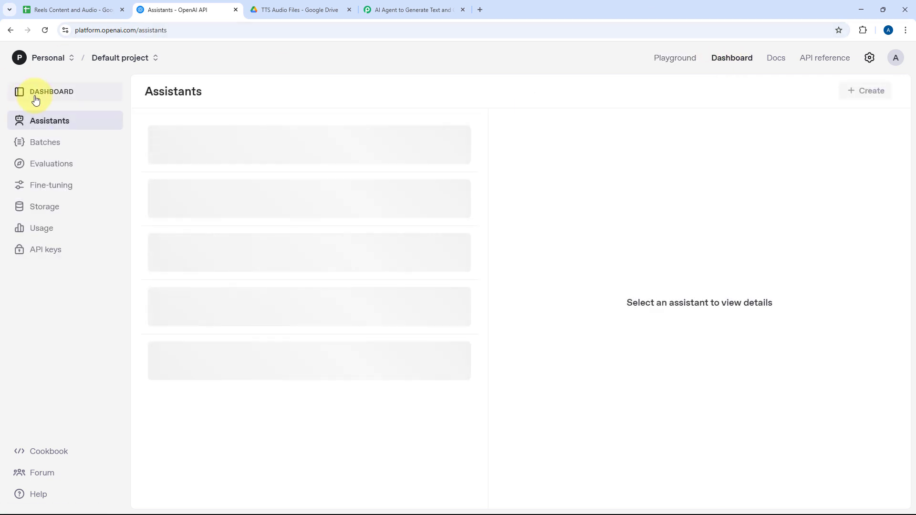
click(53, 252)
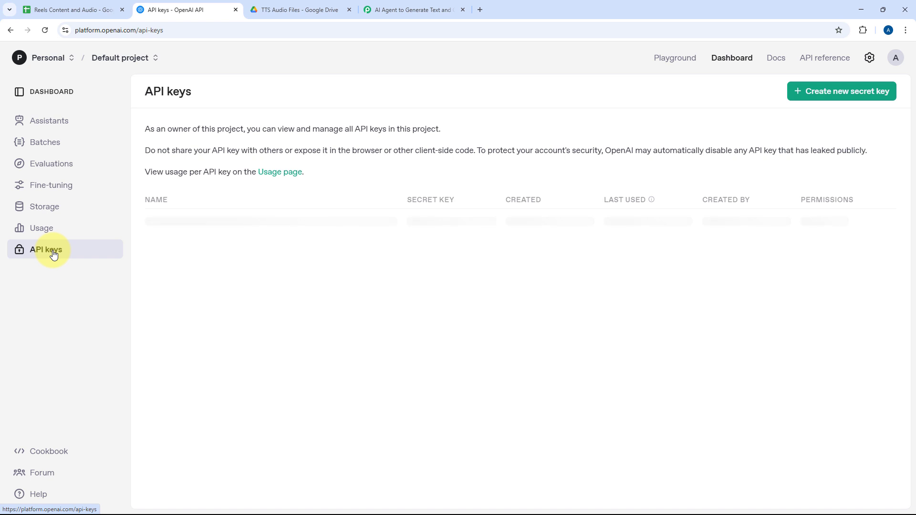
Create a new secret key named TTS in the default project with All permissions and copy it.
click(867, 99)
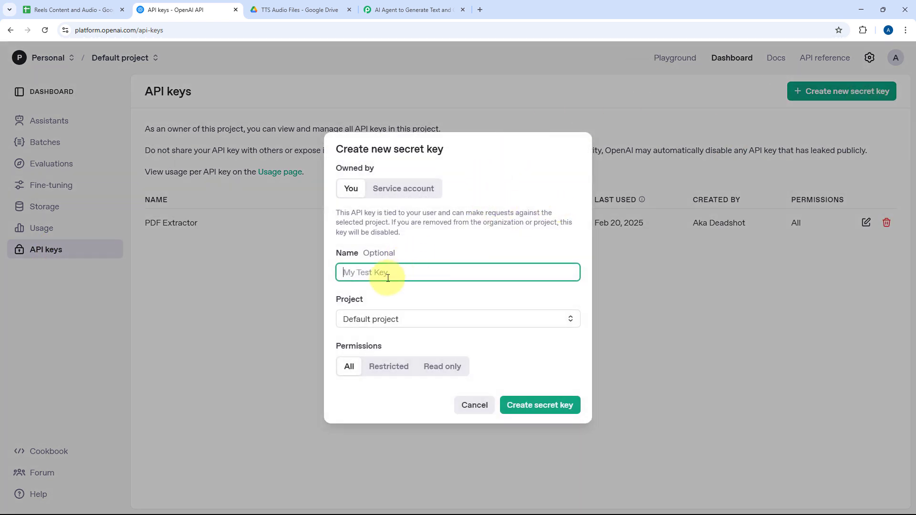
text(TTS)
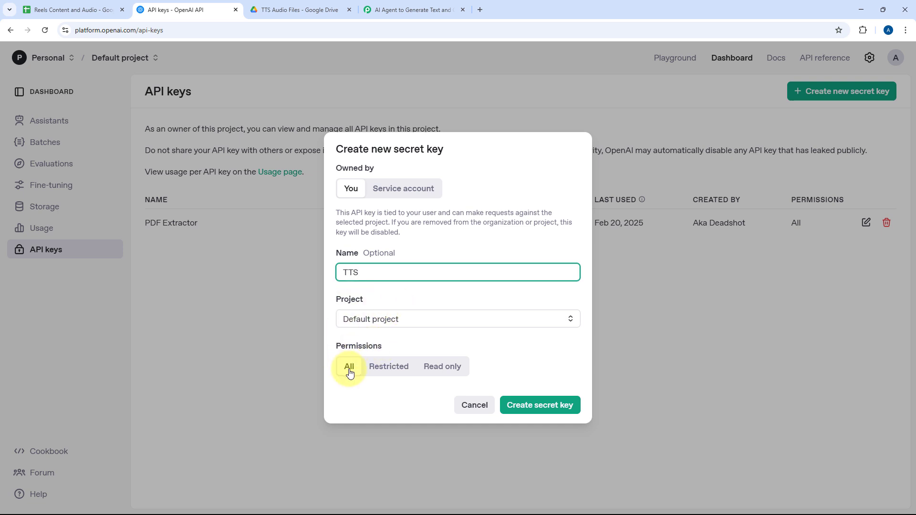
click(563, 415)
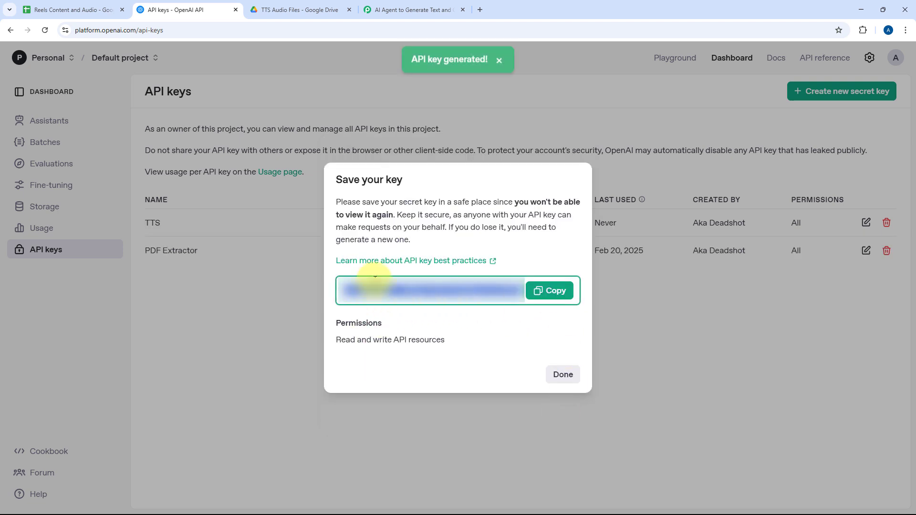
click(549, 291)
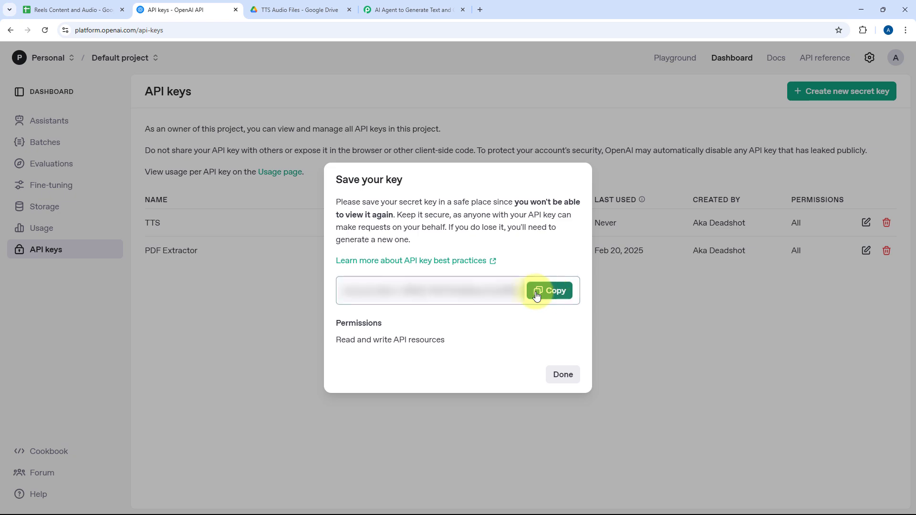
Return to Pabbly Connect, paste the copied API key as the new connection's token and save the connection.
click(382, 10)
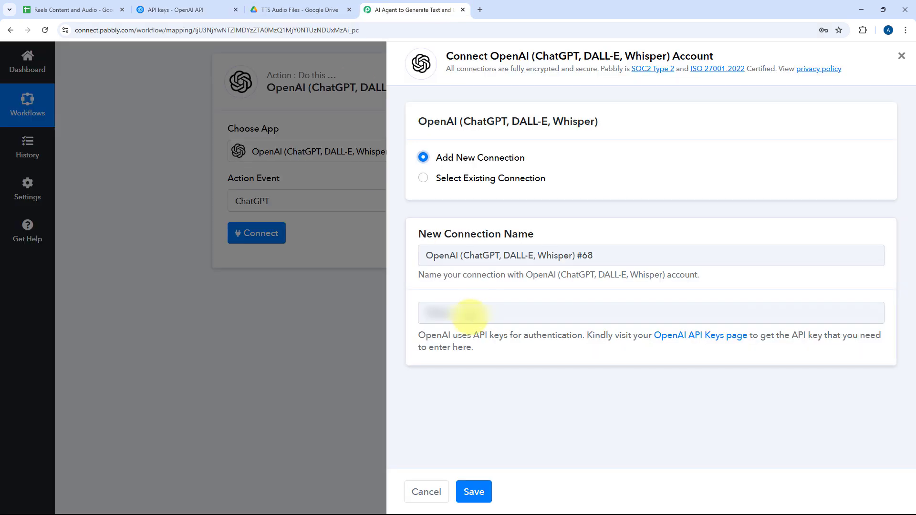
right_click(464, 313)
click(492, 210)
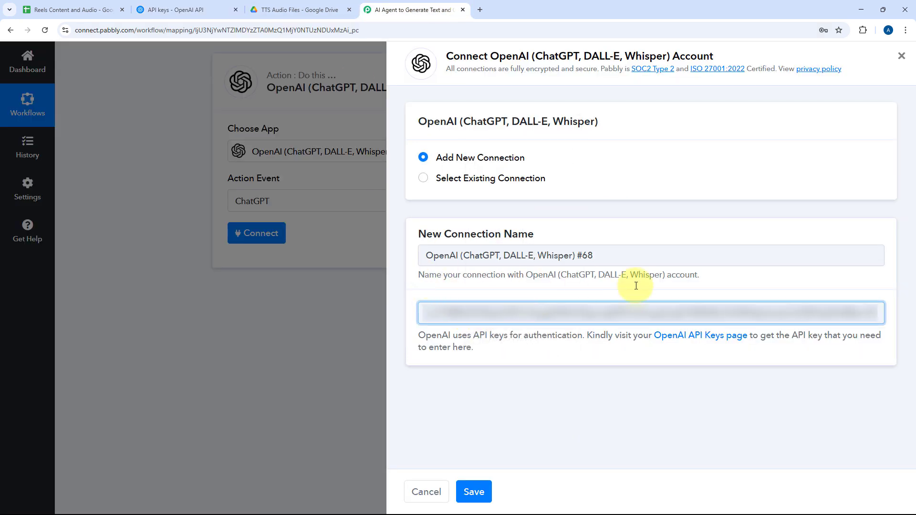
click(472, 497)
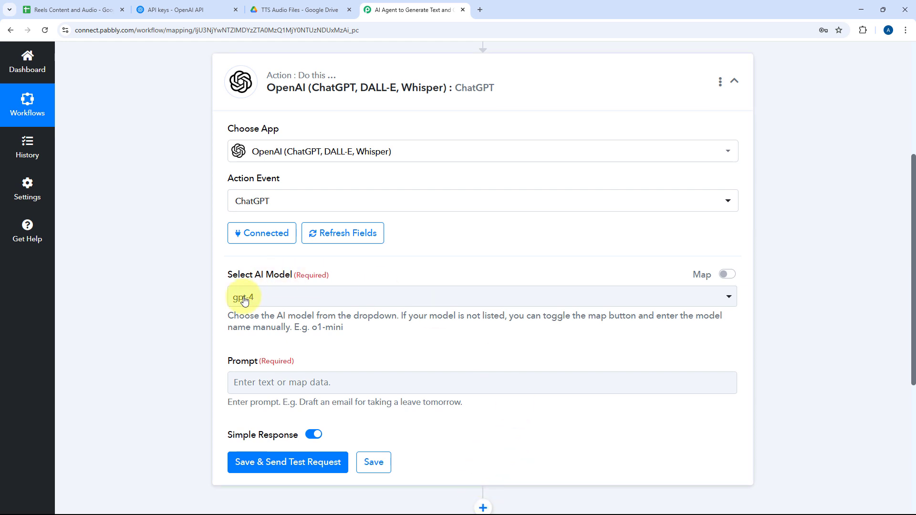
Set the ChatGPT action's AI model to gpt-4o.
scroll(199, 215, down, 2)
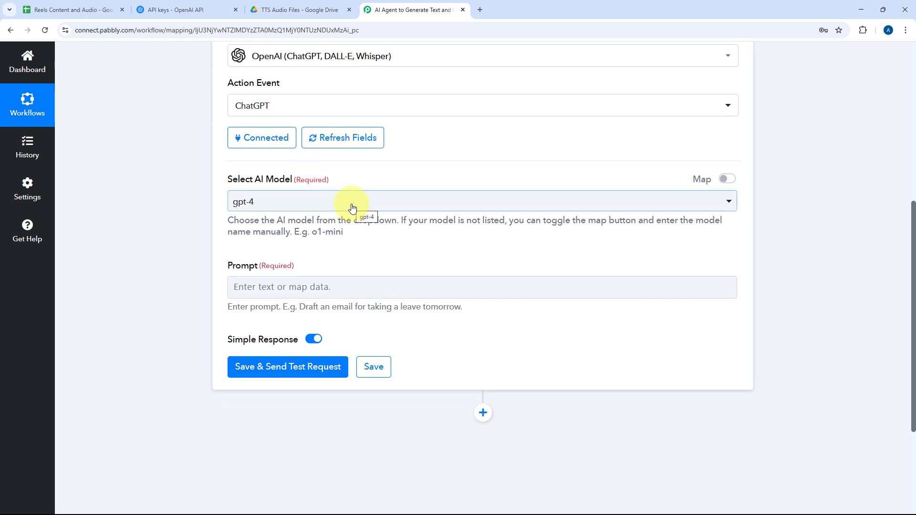
click(352, 206)
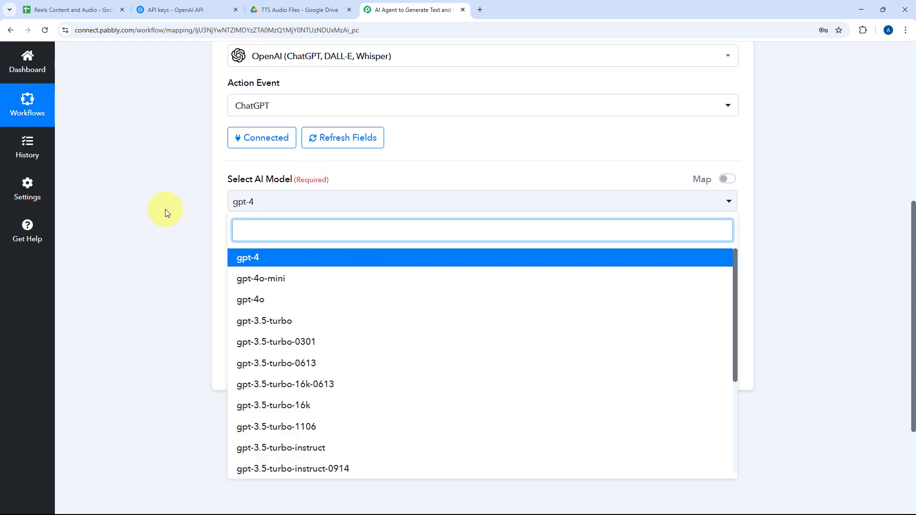
scroll(168, 211, down, 3)
scroll(375, 203, down, 1)
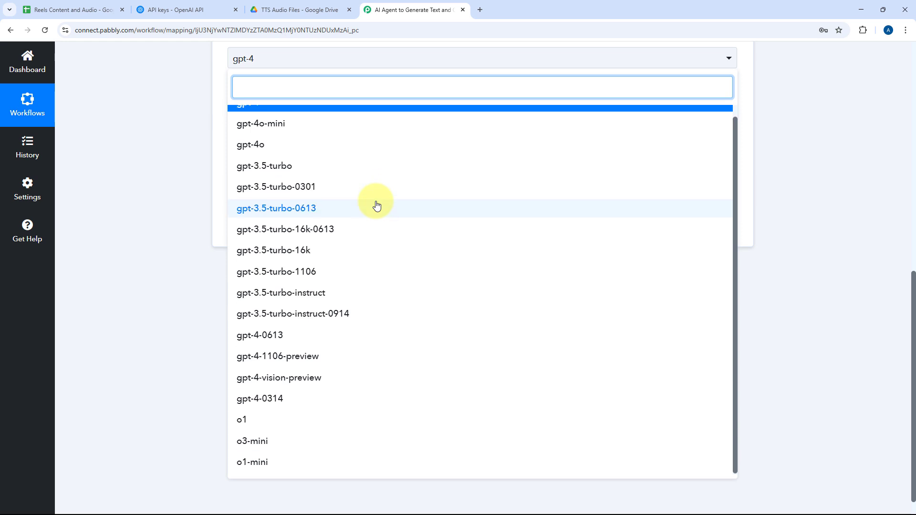
scroll(376, 206, up, 1)
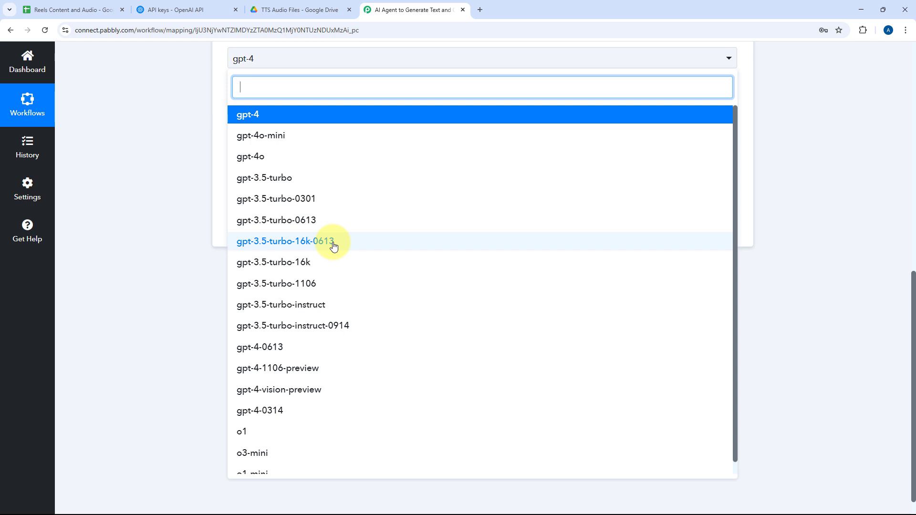
click(253, 157)
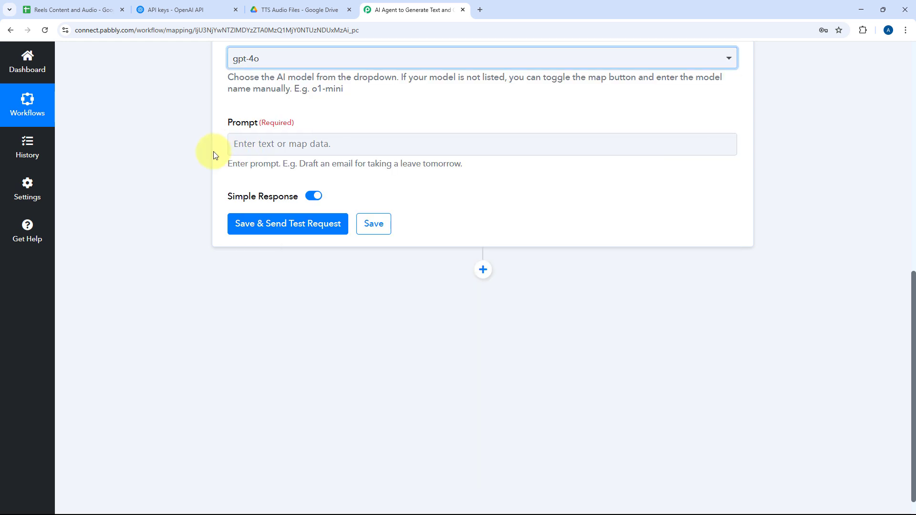
scroll(318, 205, up, 2)
click(351, 203)
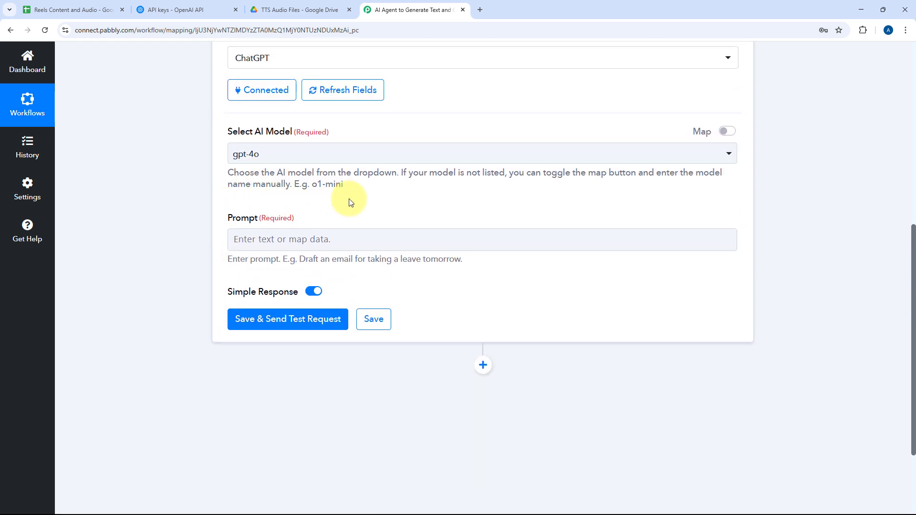
Paste the prompt for a concise step-by-step Reel script suited to text-to-speech, removing the sample topic after "Topic:".
click(282, 240)
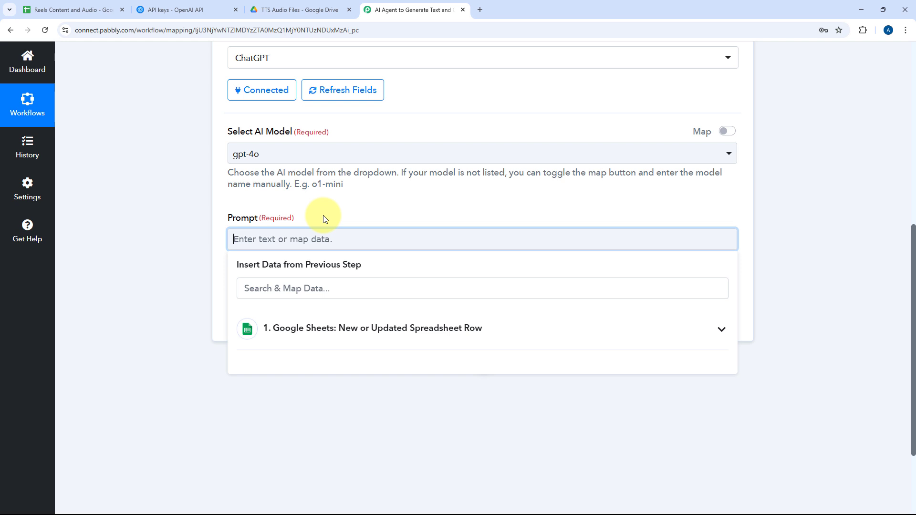
text(Write a concise, engaging script for a short-form video (Reel). The script should be structured as a step-by-step guide, using simple language for easy understanding. Ensure it flows naturally for text-to-speech conversion. Keep the response strictly limited to the script content without any additional text, explanations, formatting, or scene directions.  Topic: Google Sheets to WhatsApp Automation using Pabbly Connect)
drag(523, 294, 244, 303)
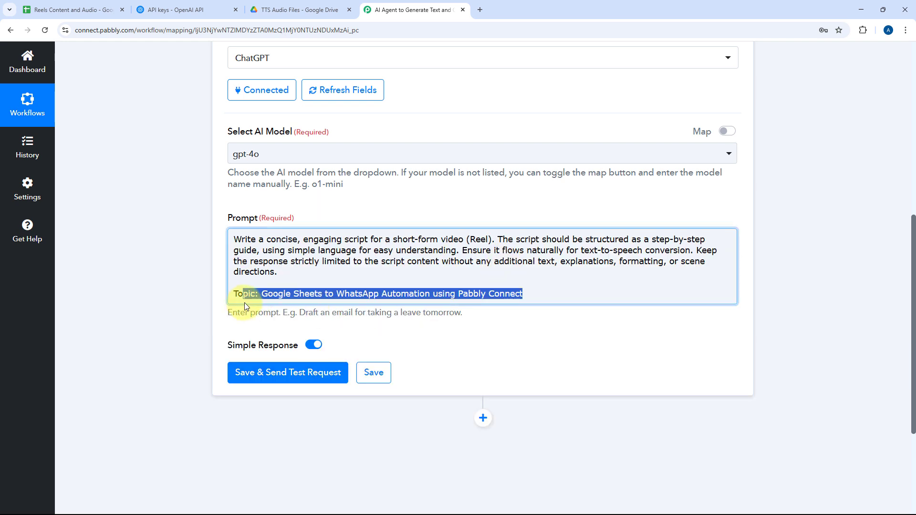
key(BackSpace)
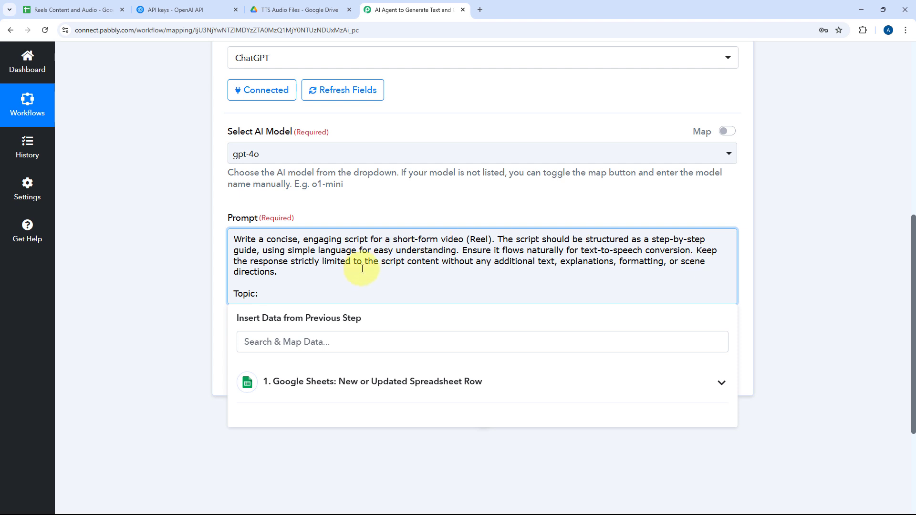
click(344, 284)
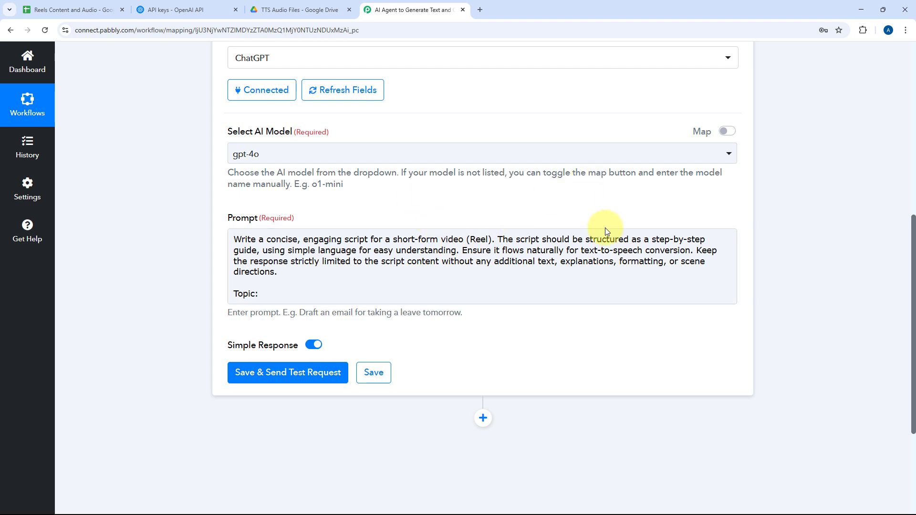
click(723, 258)
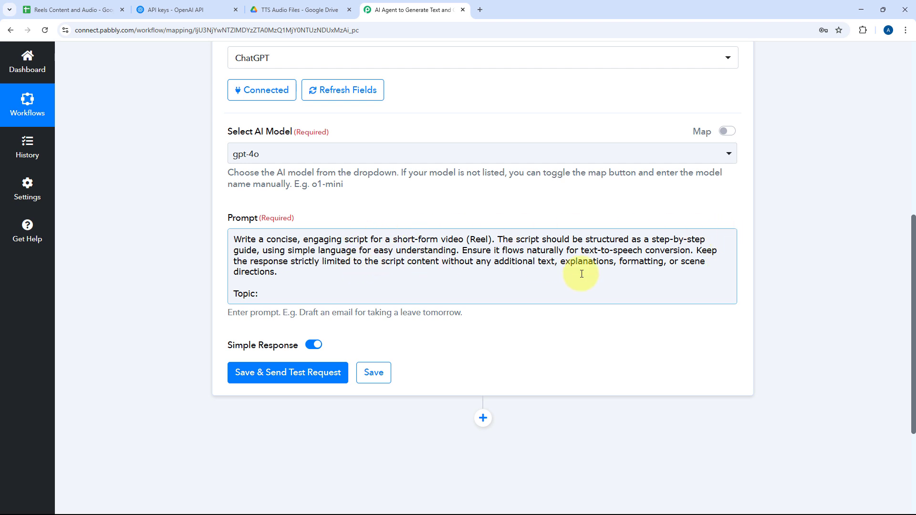
click(488, 210)
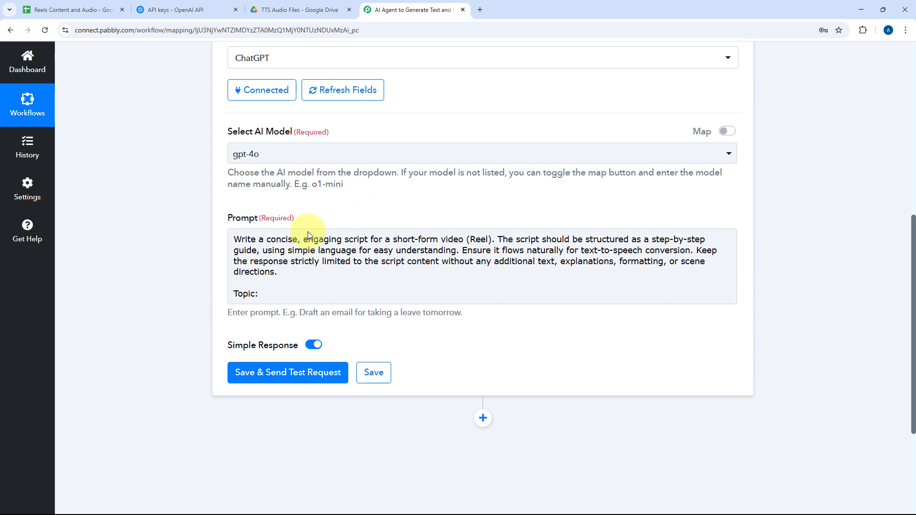
Check the Topic column in the spreadsheet and the full Topic value in the Google Sheets trigger's received response.
click(275, 298)
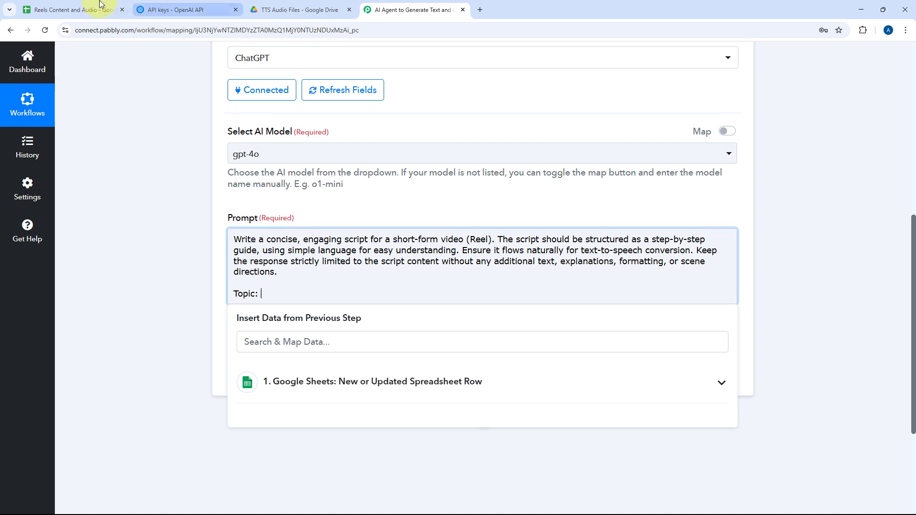
click(71, 10)
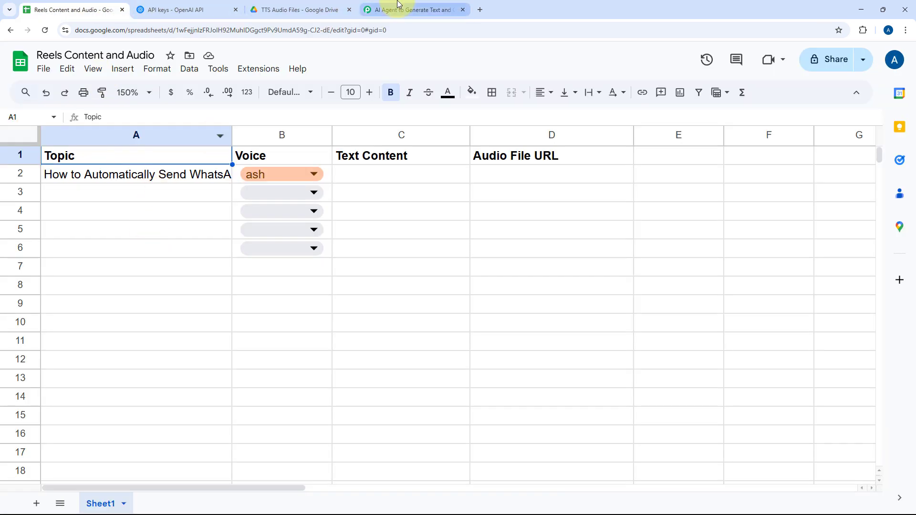
click(420, 9)
scroll(194, 246, up, 5)
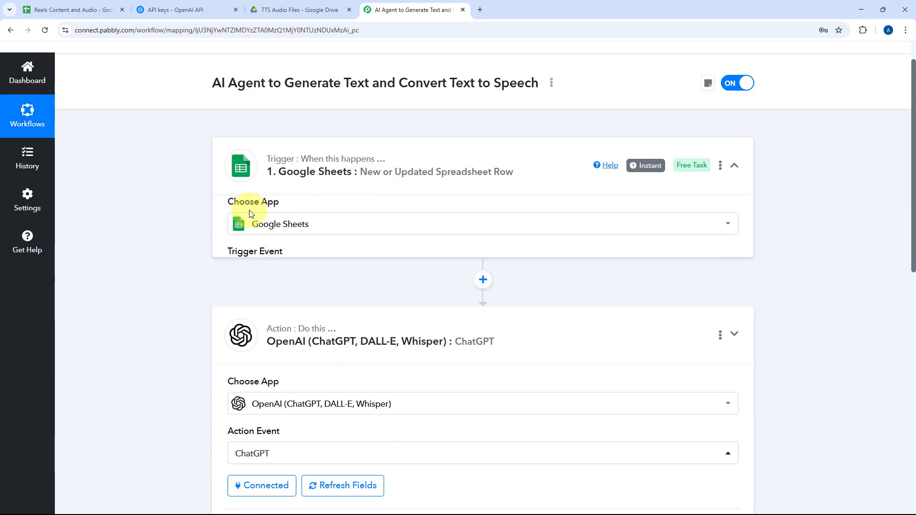
scroll(186, 238, down, 10)
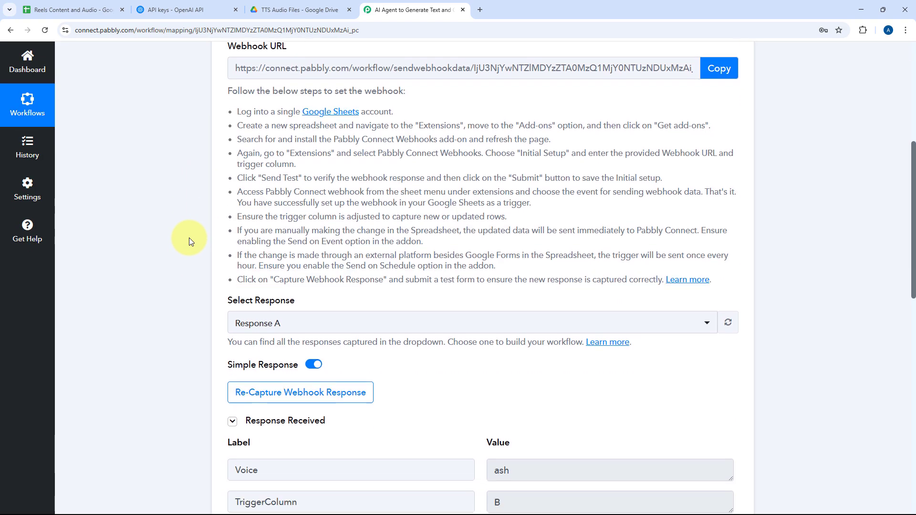
scroll(180, 195, down, 2)
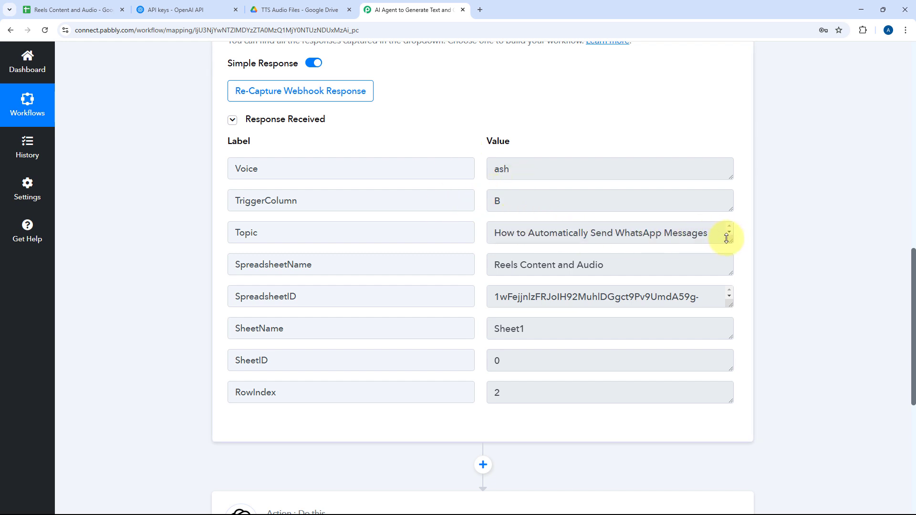
drag(729, 240, 728, 296)
drag(603, 248, 471, 229)
click(383, 234)
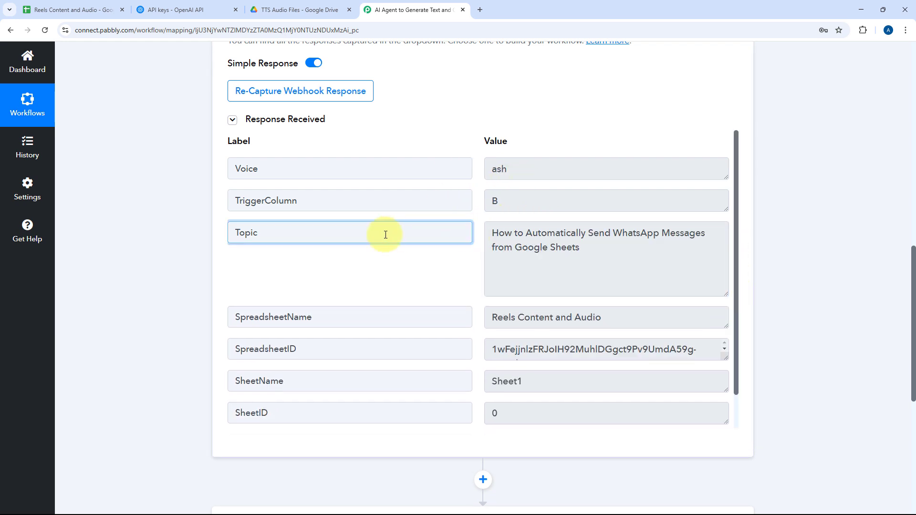
scroll(180, 241, down, 7)
scroll(429, 199, up, 6)
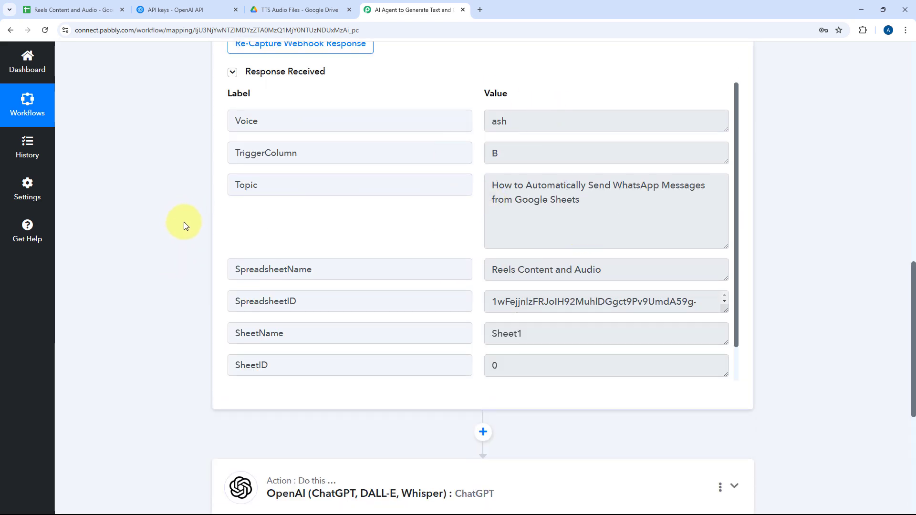
Map the Google Sheets trigger's Topic value after "Topic:" in the ChatGPT action's prompt.
scroll(382, 272, down, 4)
click(386, 288)
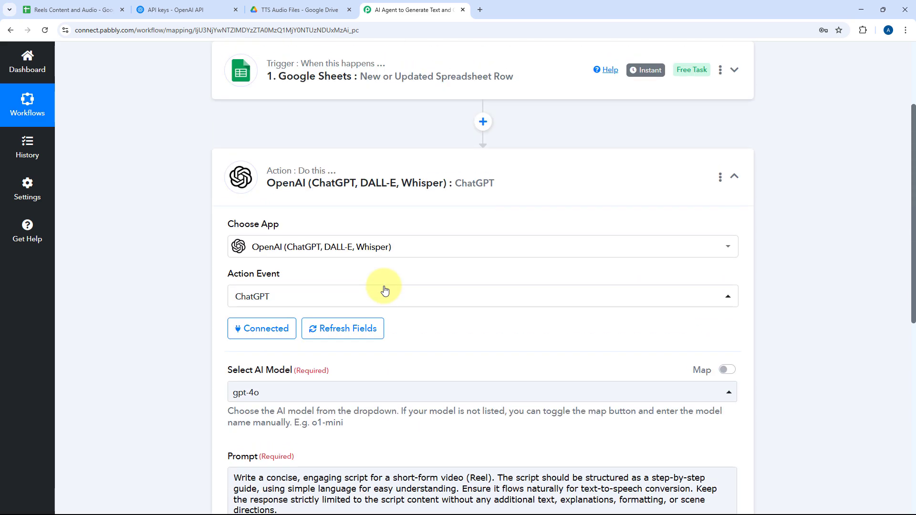
scroll(414, 279, down, 5)
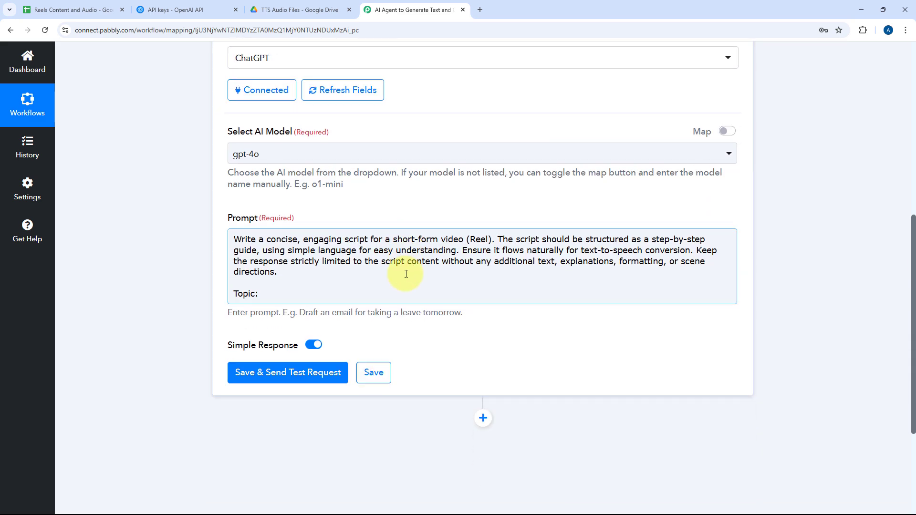
click(293, 294)
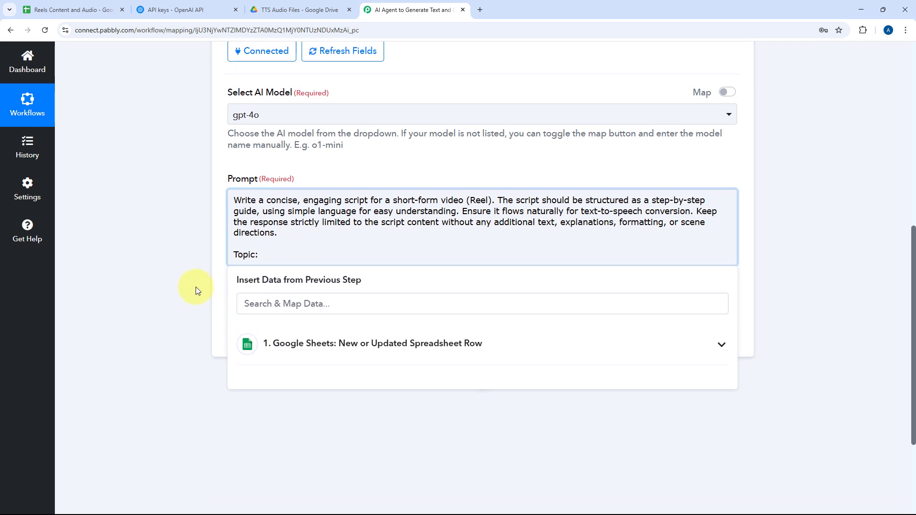
scroll(196, 287, down, 2)
click(436, 288)
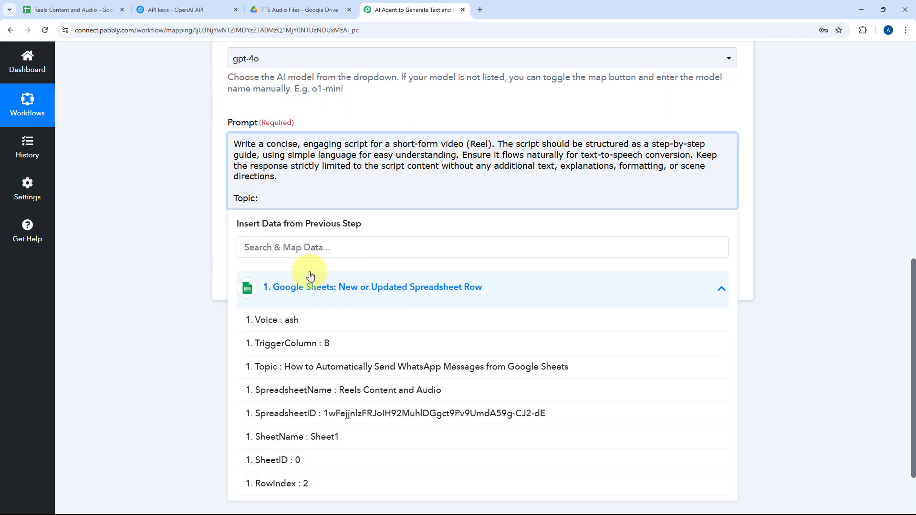
scroll(199, 286, down, 2)
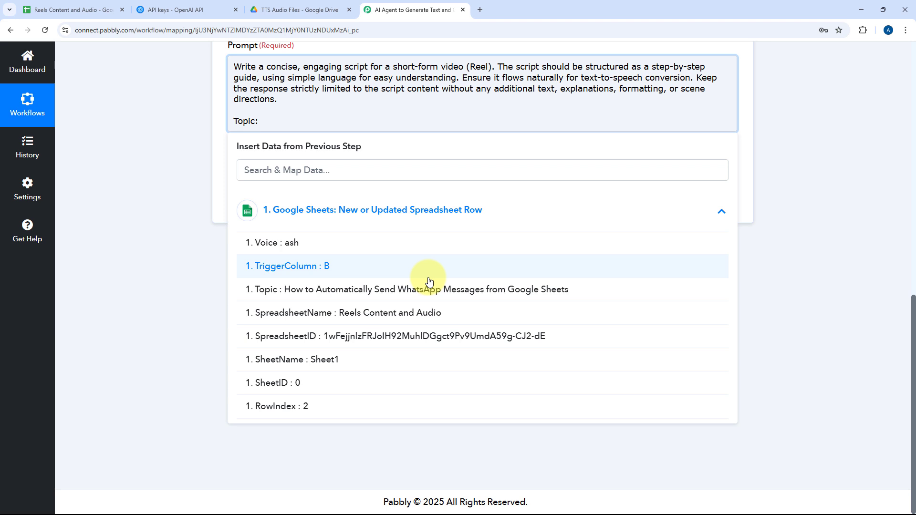
click(366, 289)
click(199, 159)
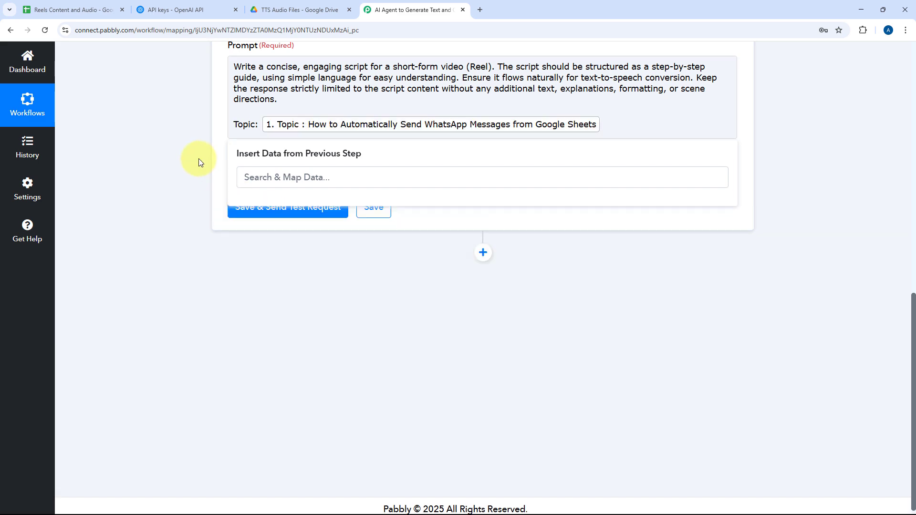
scroll(378, 225, up, 2)
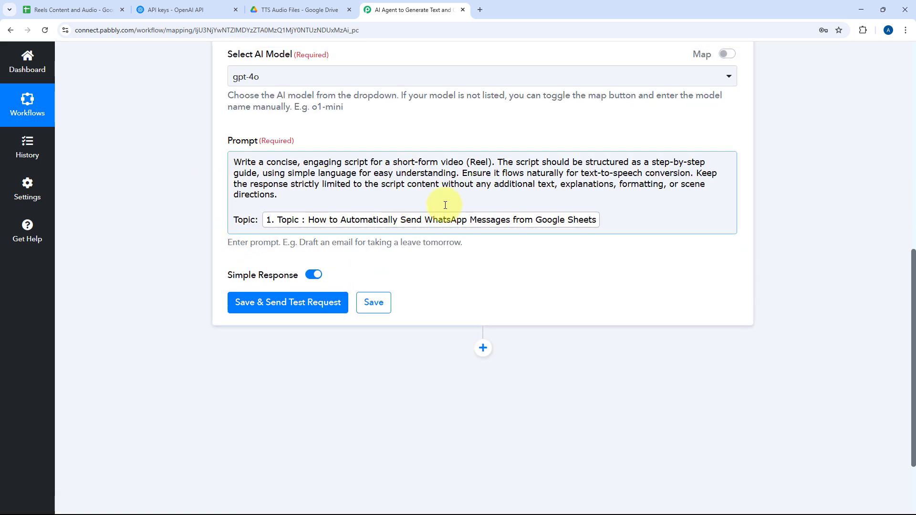
Check the topic row in the Reels Content and Audio spreadsheet, and save the ChatGPT action in Pabbly Connect with a test request.
click(71, 10)
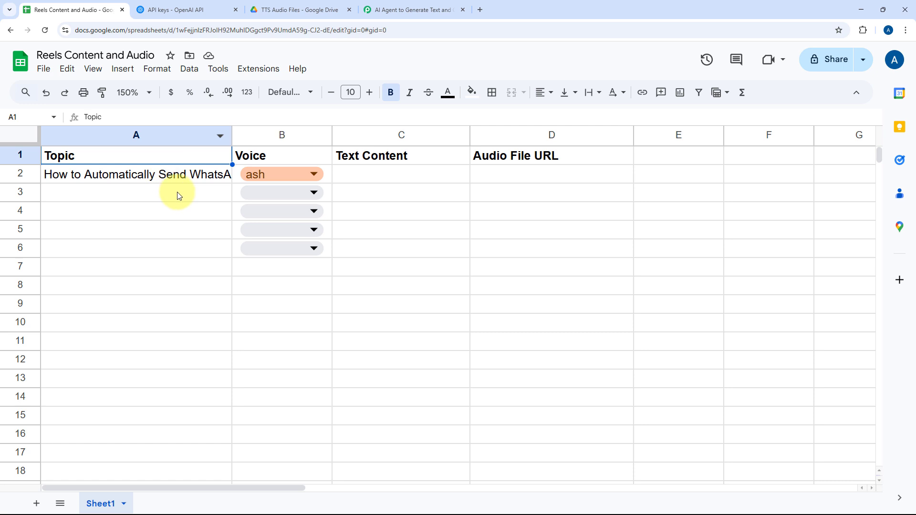
click(404, 12)
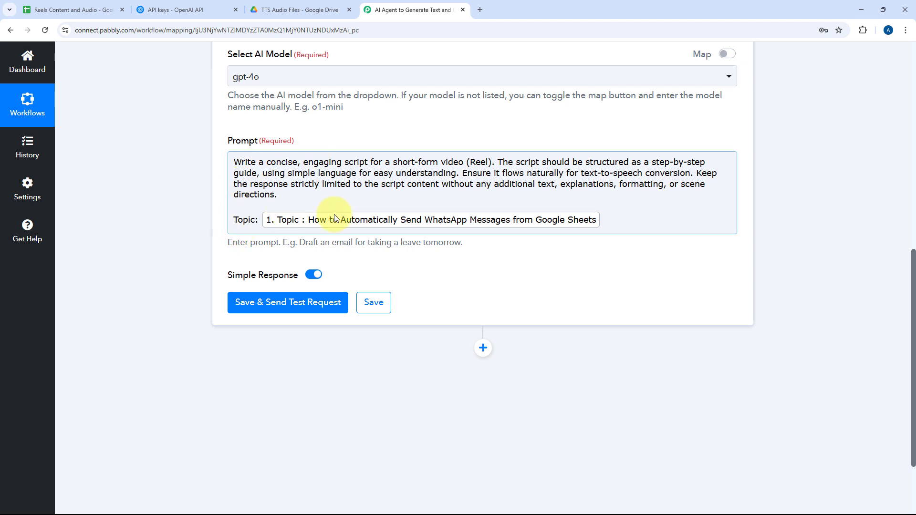
click(276, 310)
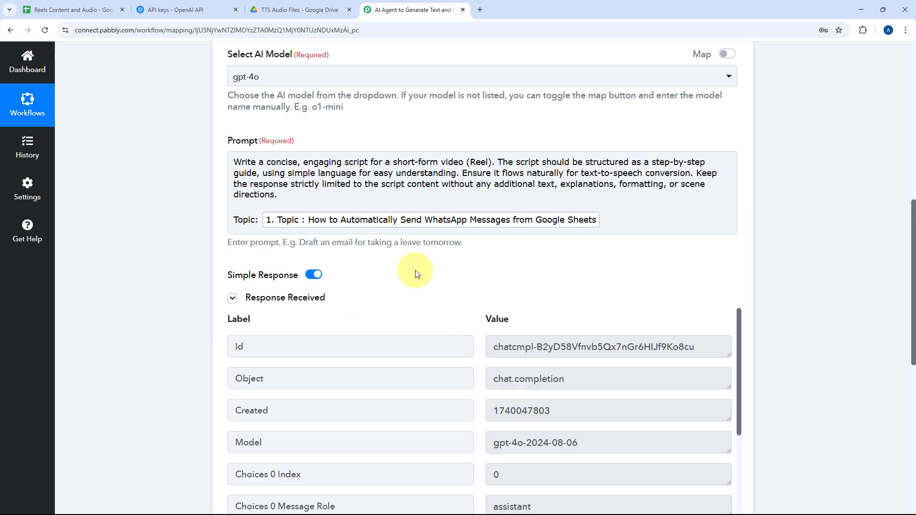
Examine the generated Reel script under Choices 0 Message Content in the ChatGPT action's received response.
scroll(434, 272, down, 4)
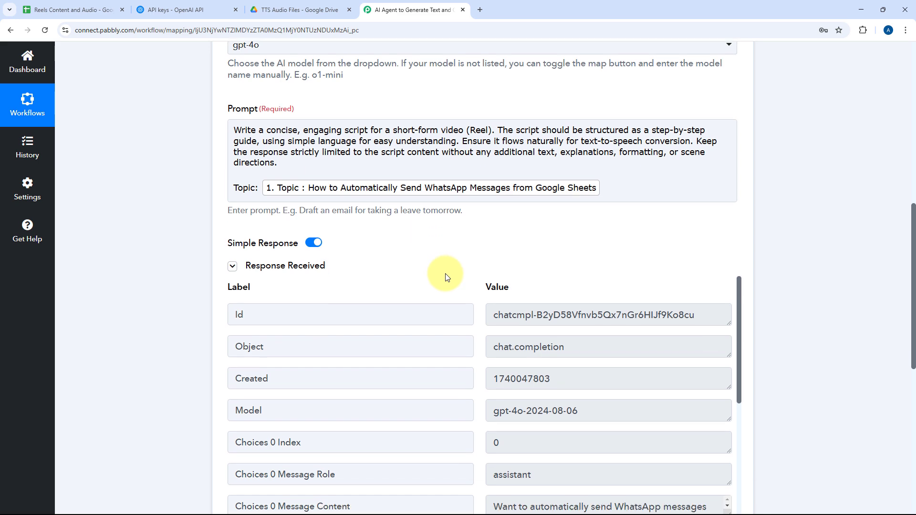
scroll(324, 187, down, 3)
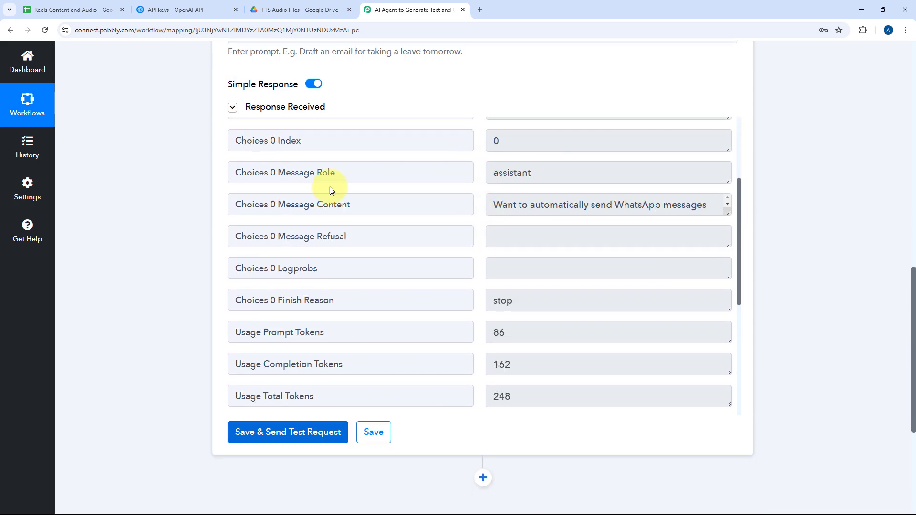
drag(279, 205, 529, 208)
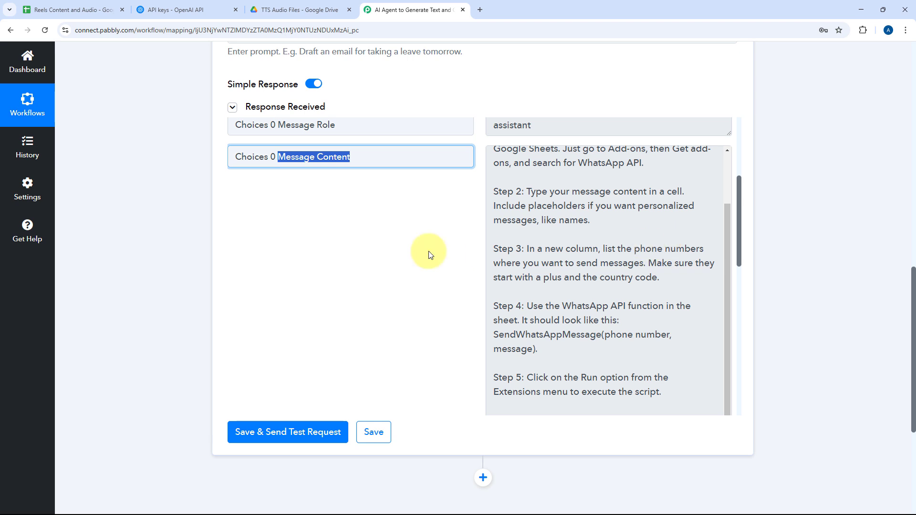
scroll(479, 241, down, 2)
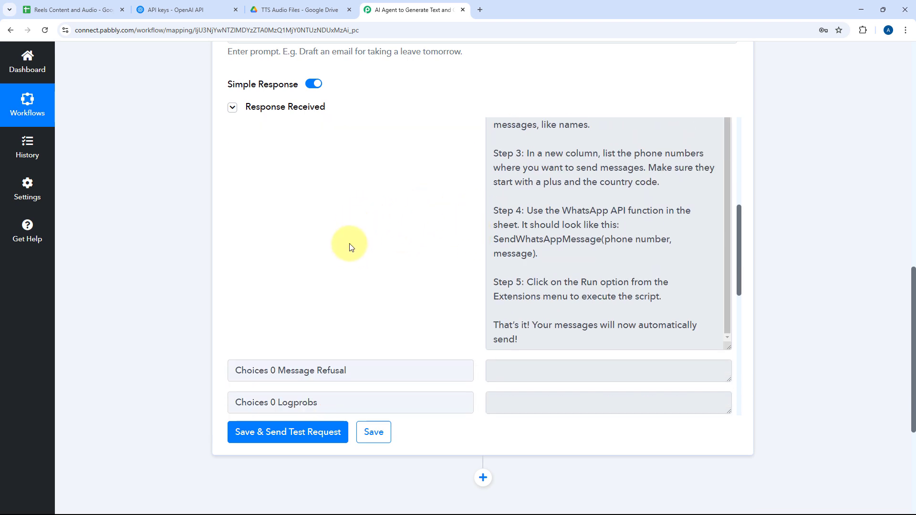
drag(540, 339, 492, 274)
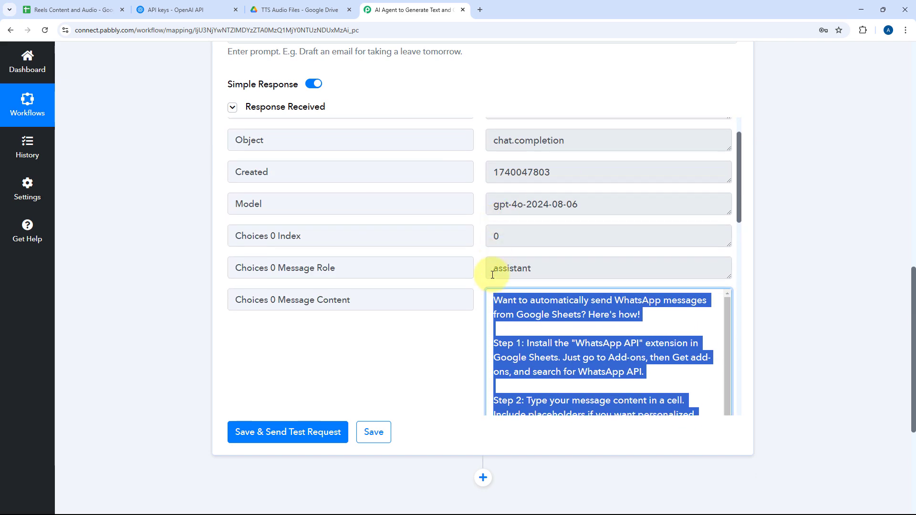
click(475, 268)
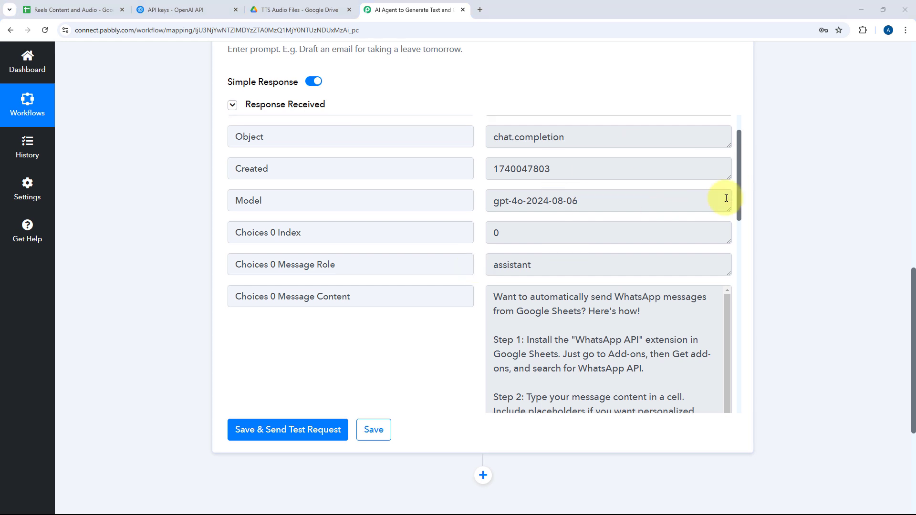
scroll(477, 169, down, 2)
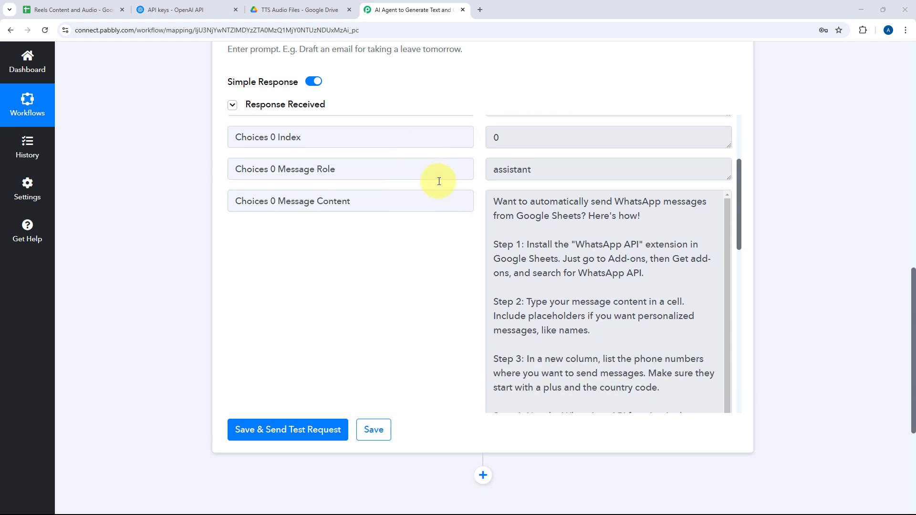
drag(492, 202, 658, 288)
click(482, 212)
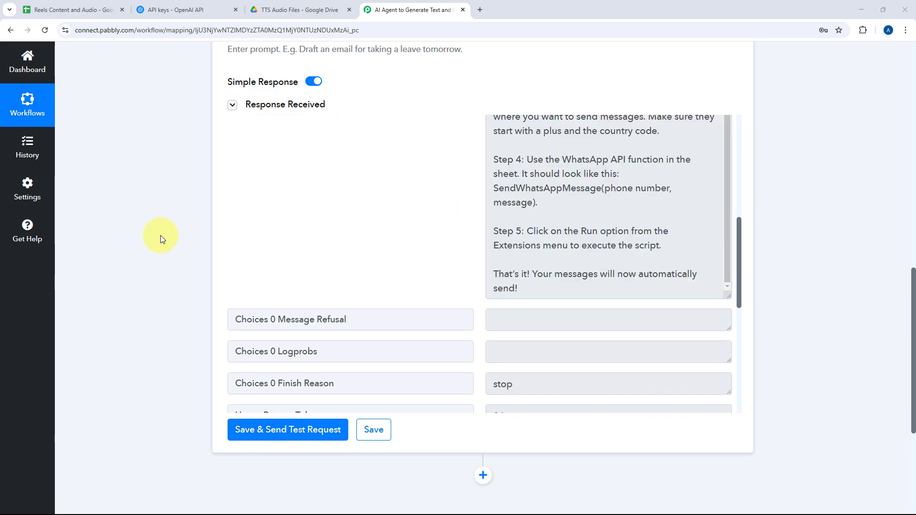
Add another action after the ChatGPT one and choose OpenAI (ChatGPT, DALL-E, Whisper) as its app.
scroll(162, 239, down, 4)
click(482, 283)
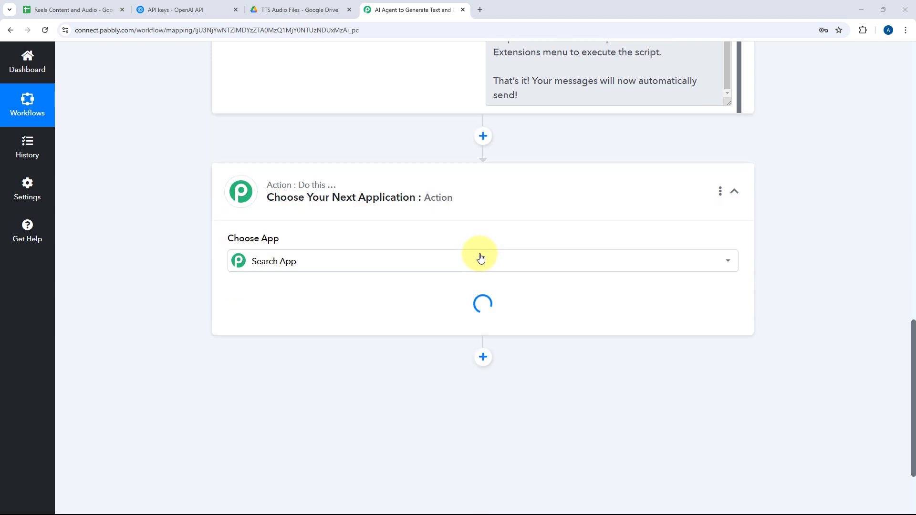
text(O)
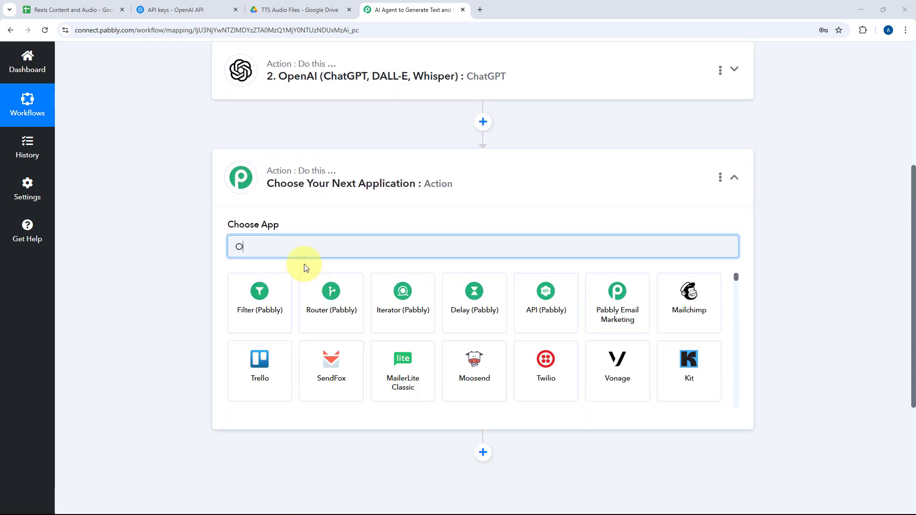
text(penAI)
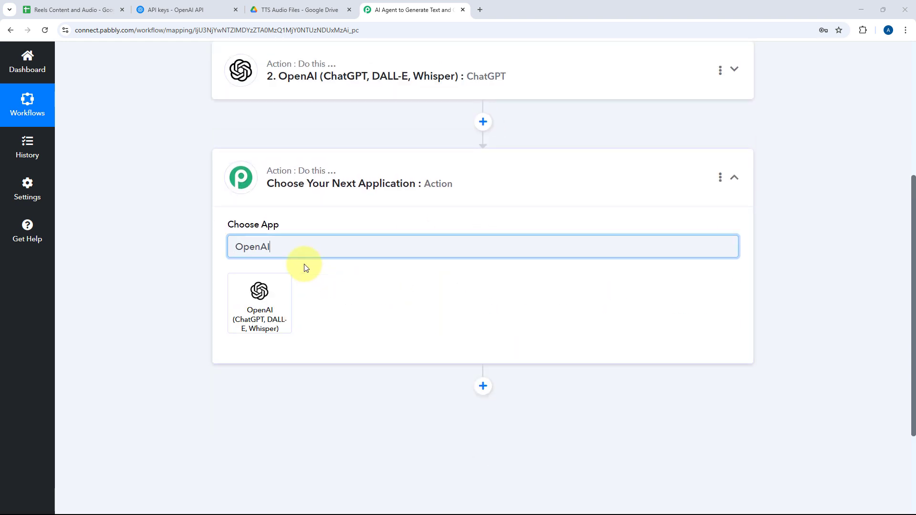
click(267, 276)
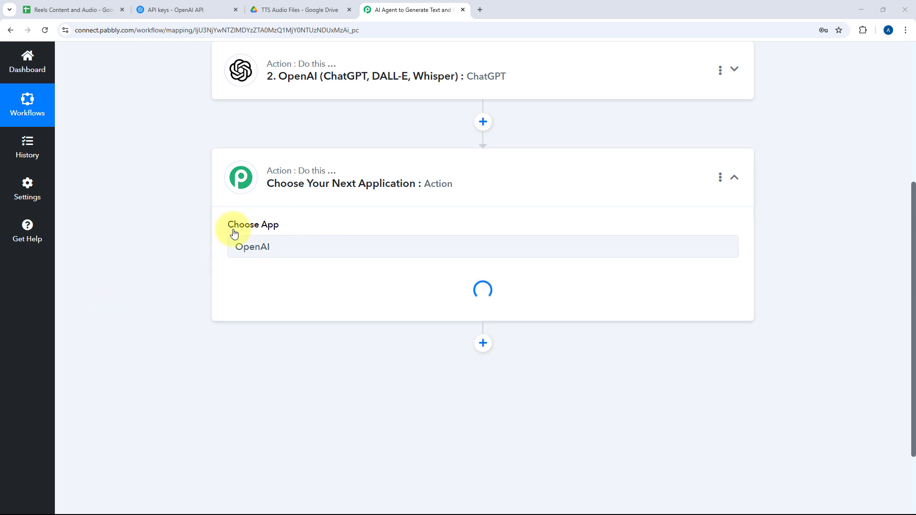
Set the new action's event to Text To Speech and connect it through the existing OpenAI (ChatGPT, DALL-E, Whisper) #68 connection.
click(306, 201)
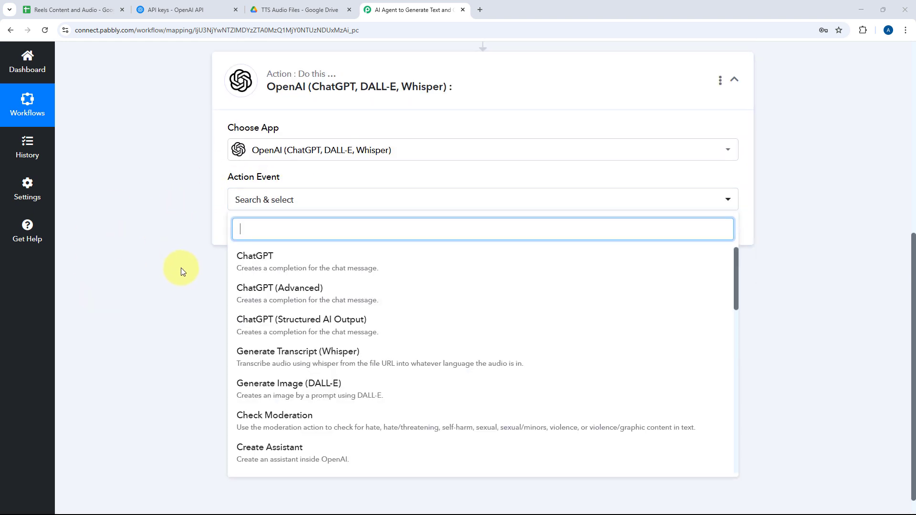
scroll(348, 277, down, 5)
scroll(342, 281, down, 3)
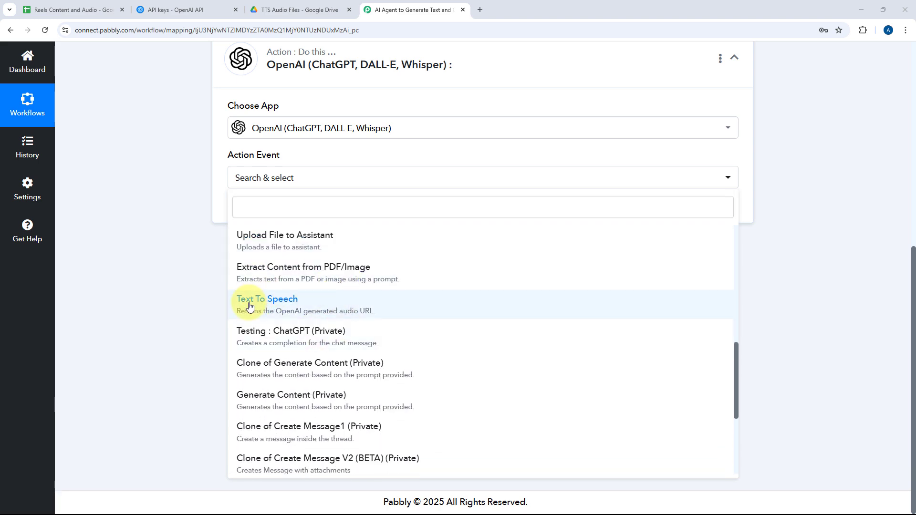
click(249, 303)
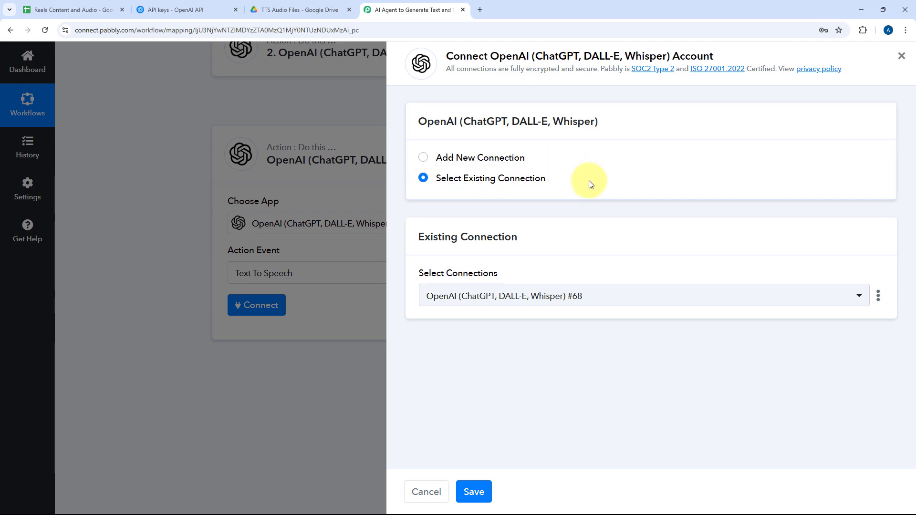
click(477, 497)
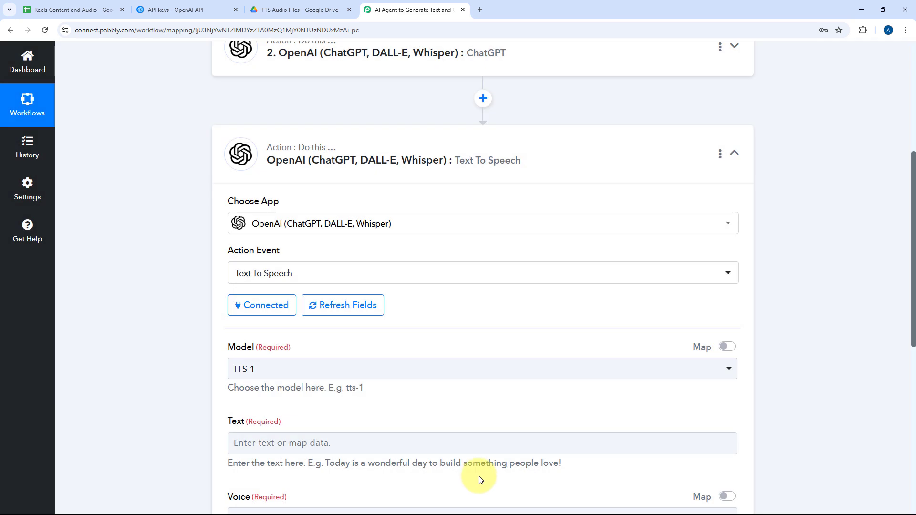
Set the Text To Speech action's model to TTS-1 HD.
scroll(176, 279, down, 1)
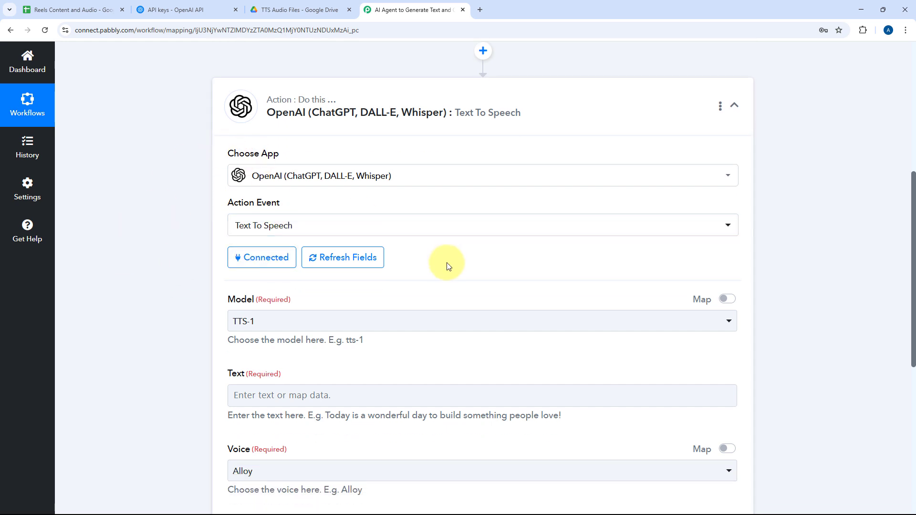
scroll(462, 271, down, 2)
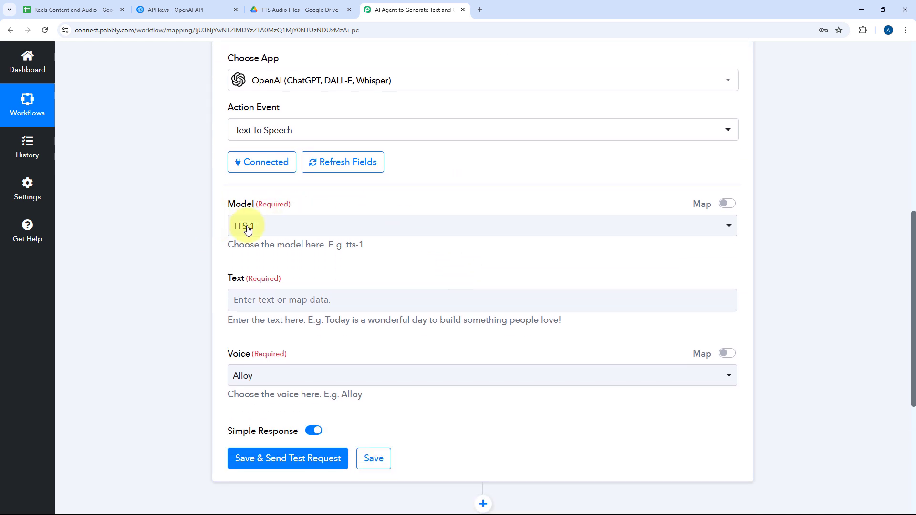
click(357, 226)
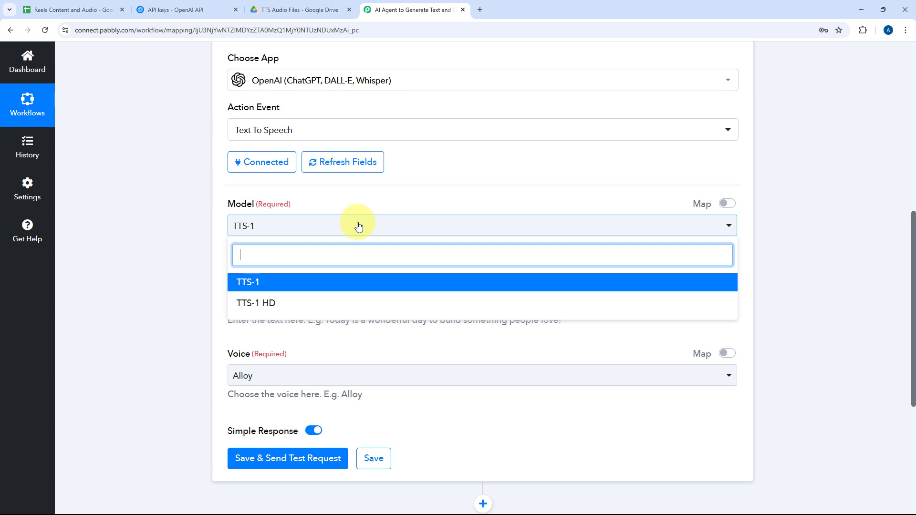
click(305, 303)
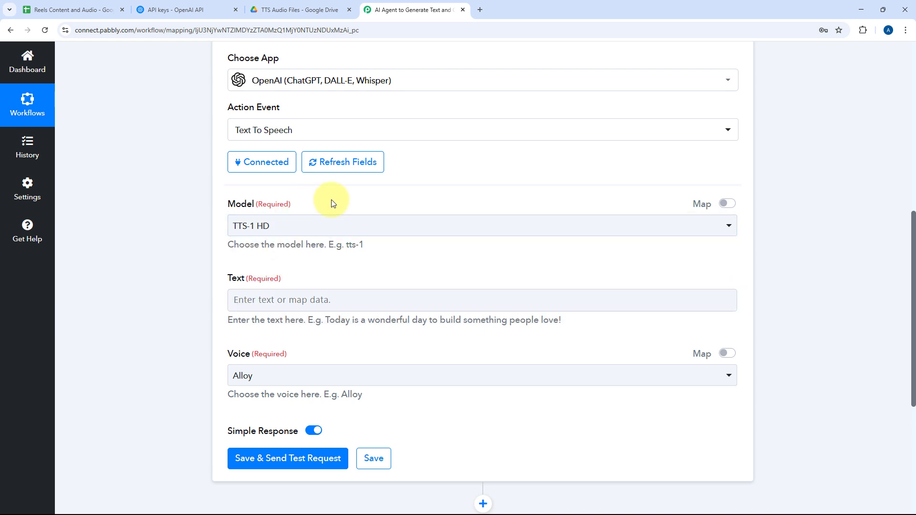
Reopen the ChatGPT action and review Choices 0 Message Content in its received response as the source for the speech text.
scroll(333, 204, down, 1)
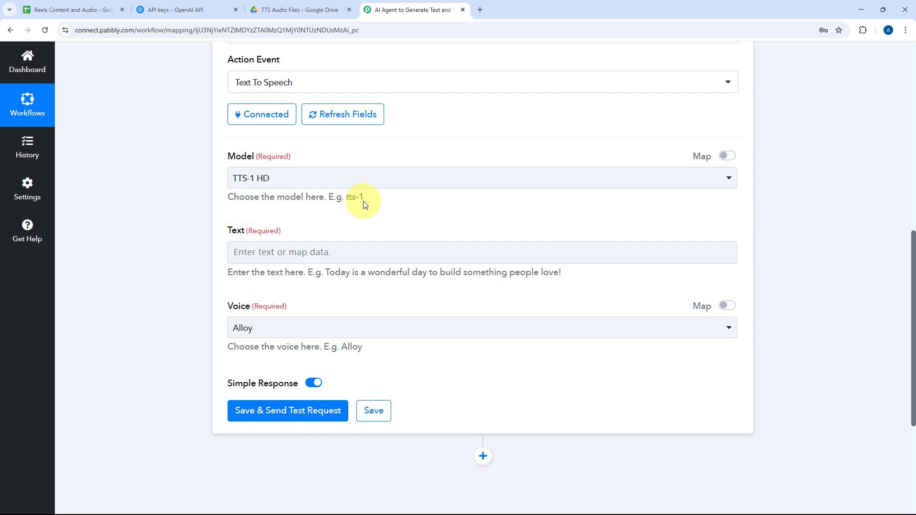
scroll(382, 205, up, 6)
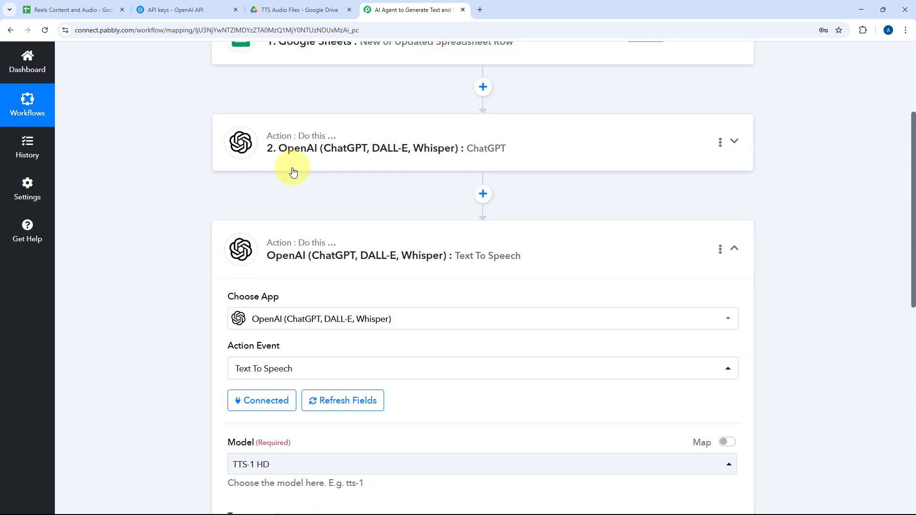
click(463, 163)
scroll(489, 200, down, 9)
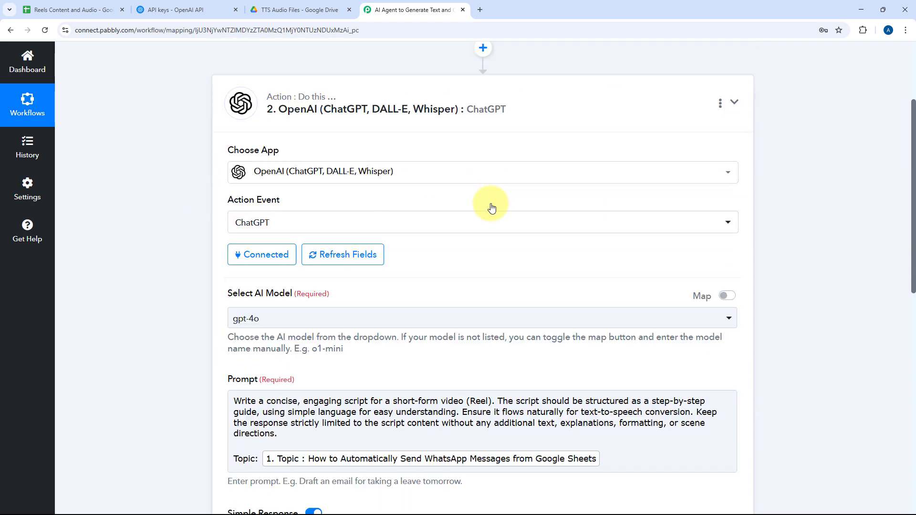
click(311, 137)
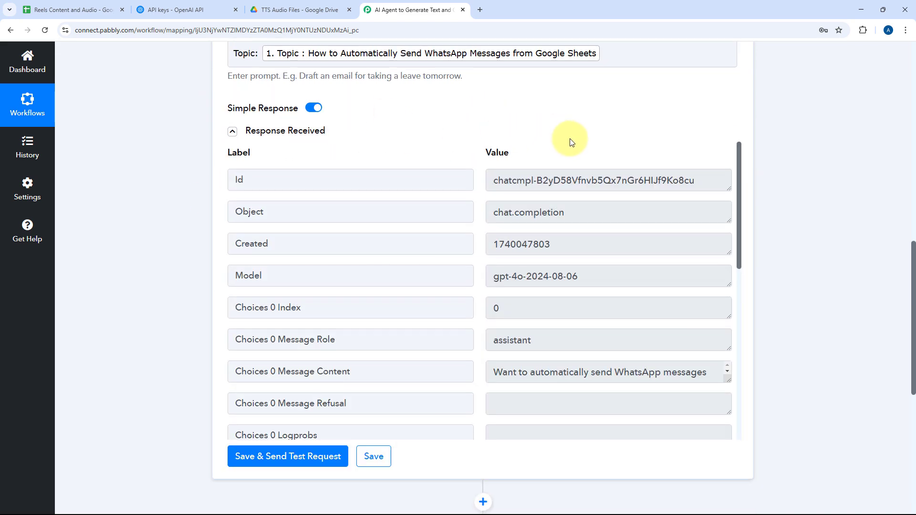
scroll(521, 153, down, 5)
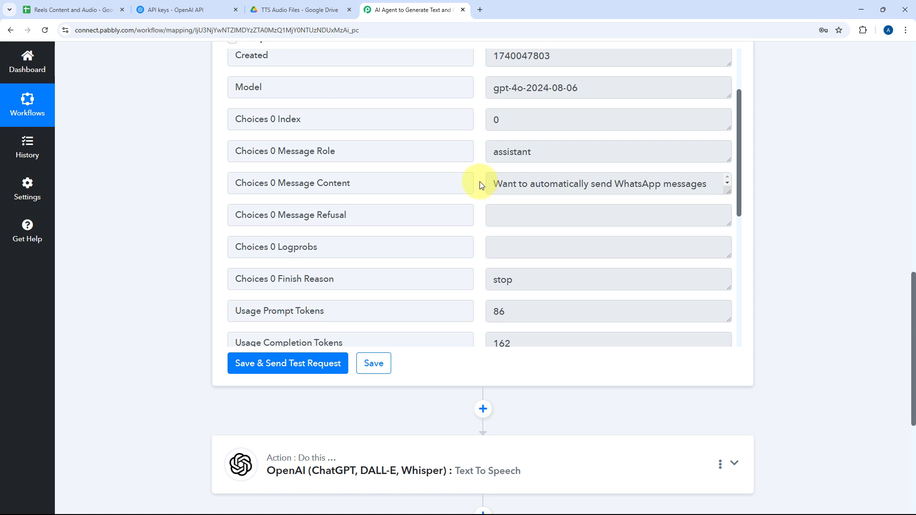
Enlarge the Choices 0 Message Content value to show more of the script, and reopen the Text To Speech action's settings.
drag(726, 191, 728, 299)
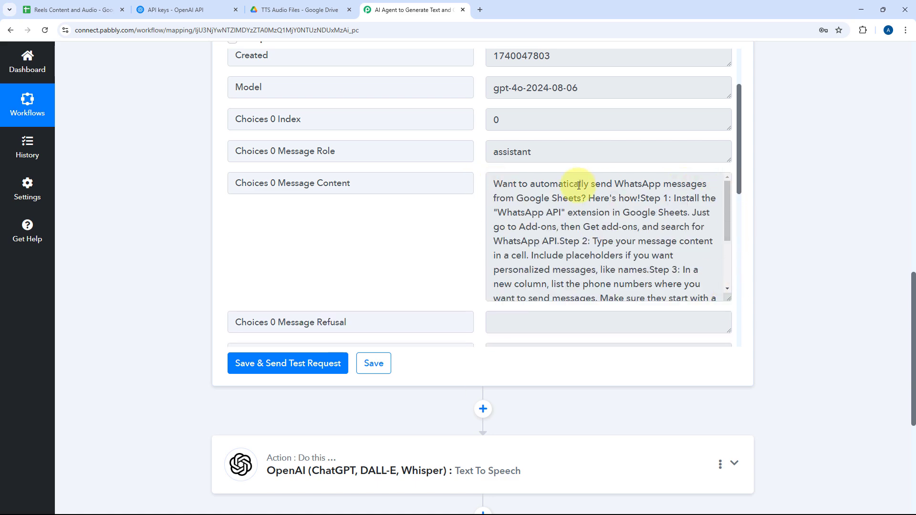
scroll(184, 229, down, 4)
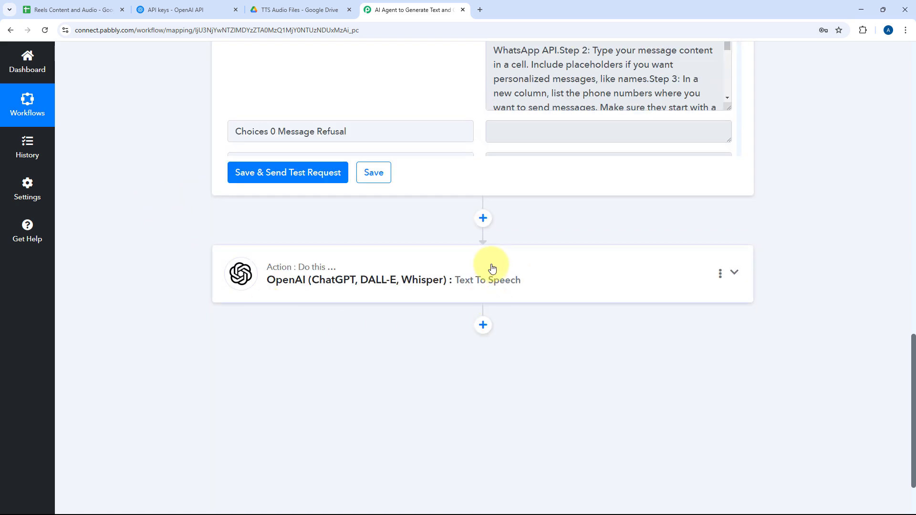
click(490, 266)
scroll(482, 257, down, 1)
scroll(465, 261, up, 5)
scroll(446, 260, down, 5)
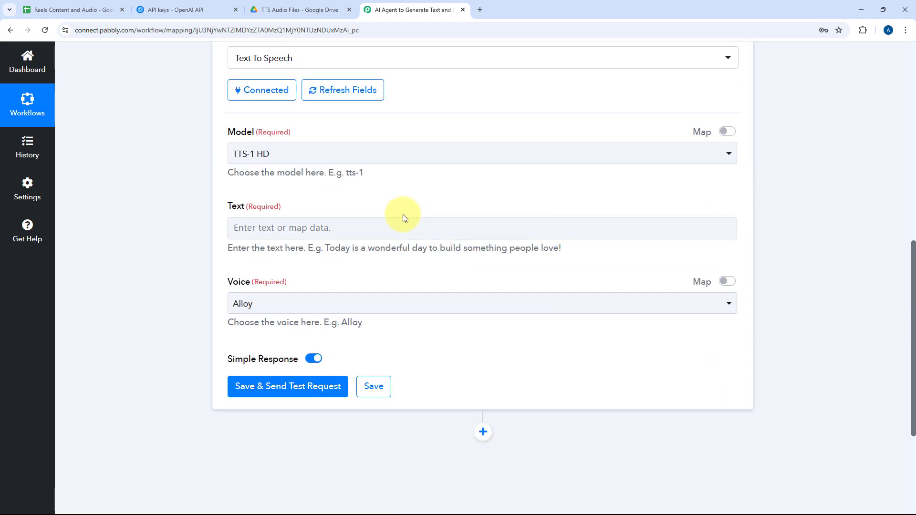
scroll(355, 249, down, 1)
Map the Text To Speech action's Text field to Choices 0 Message Content from the ChatGPT step.
click(286, 180)
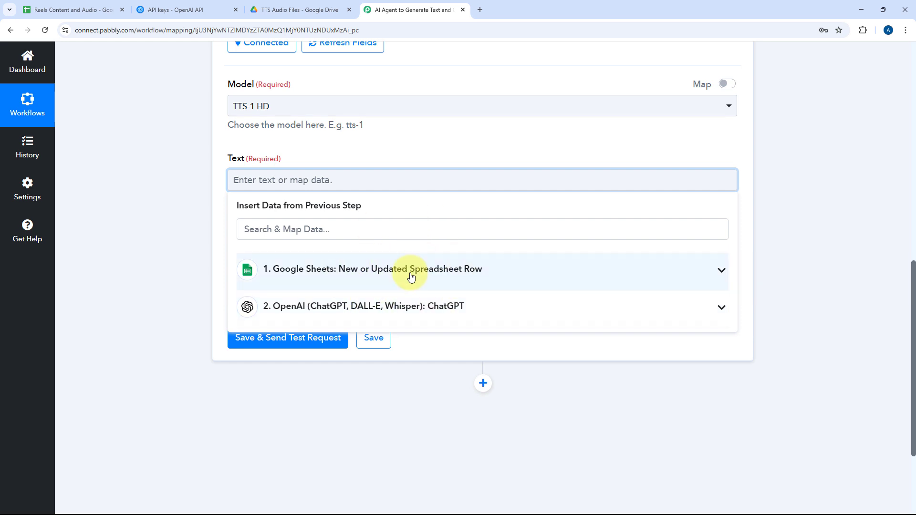
click(416, 305)
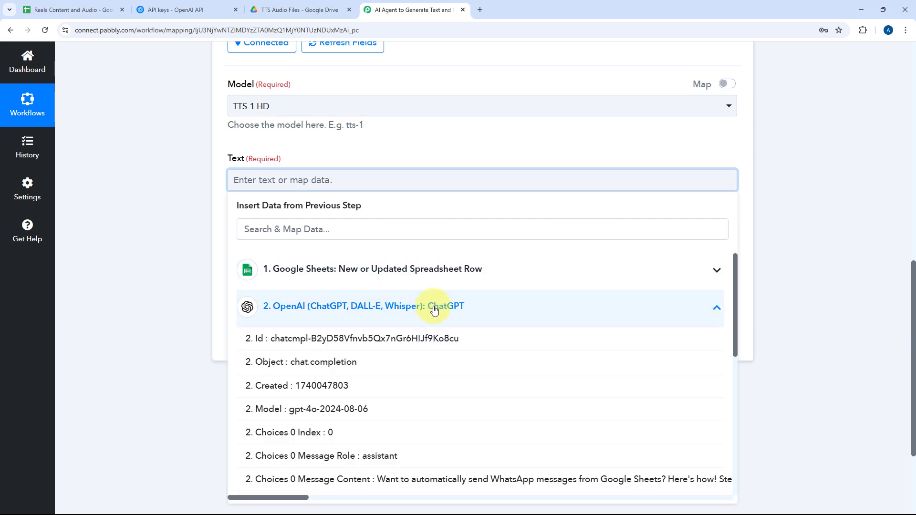
scroll(388, 329, down, 3)
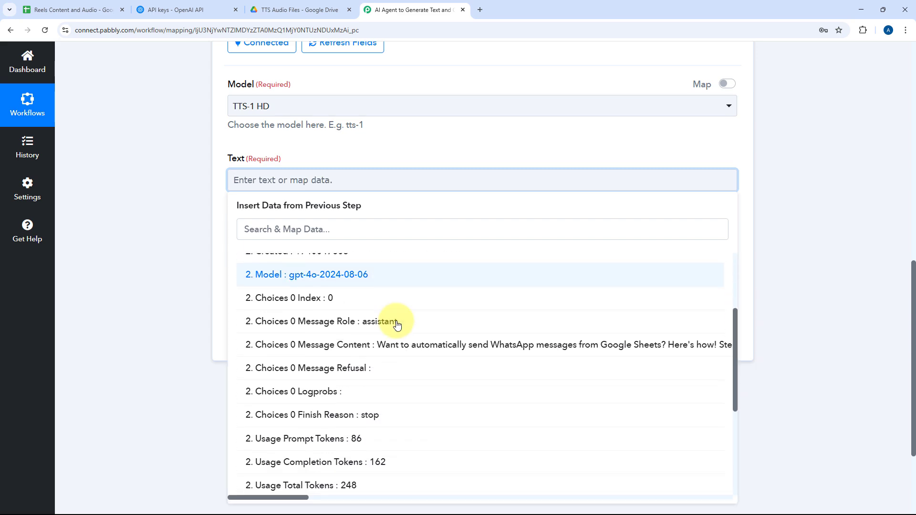
click(378, 341)
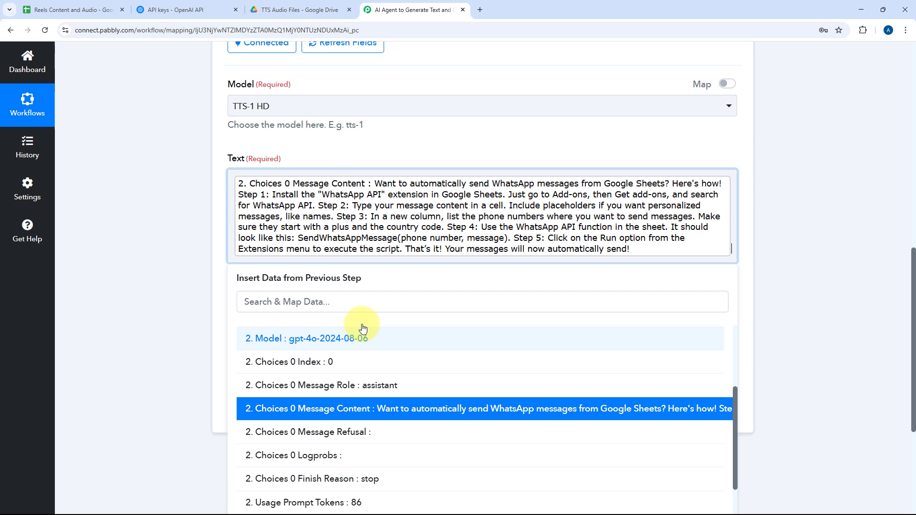
click(210, 223)
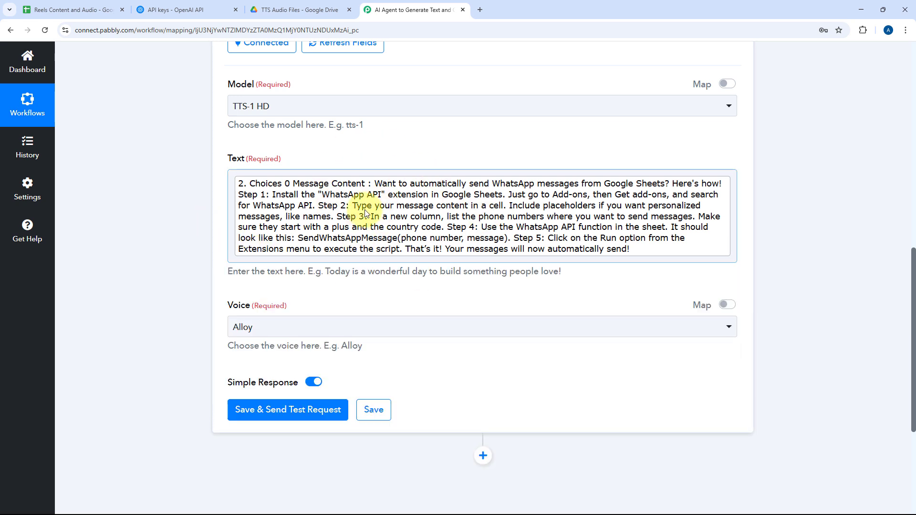
Review the available Voice options and compare them with the Voice column in the Reels Content and Audio sheet.
scroll(306, 237, down, 1)
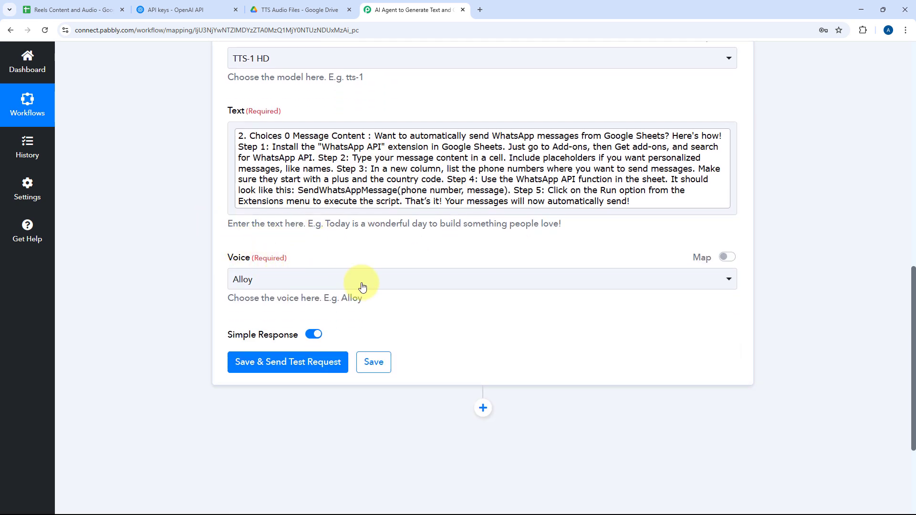
click(419, 280)
scroll(334, 263, down, 3)
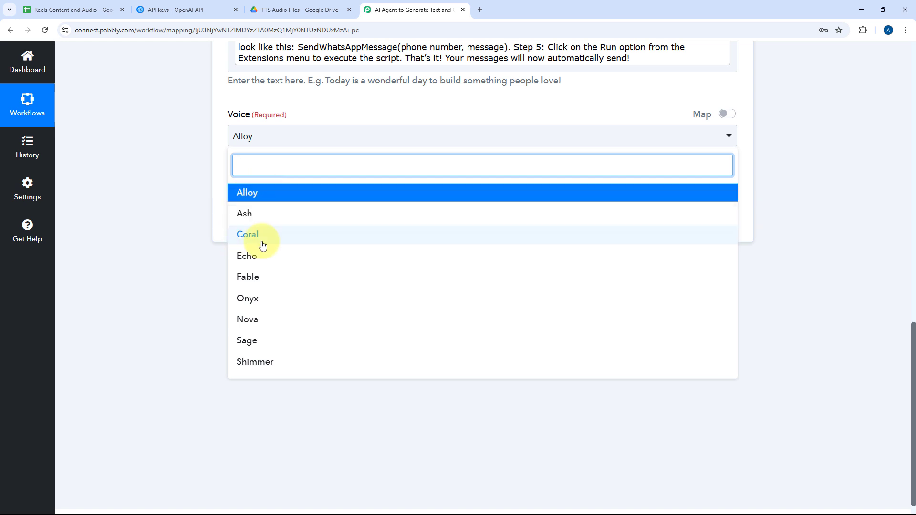
click(72, 9)
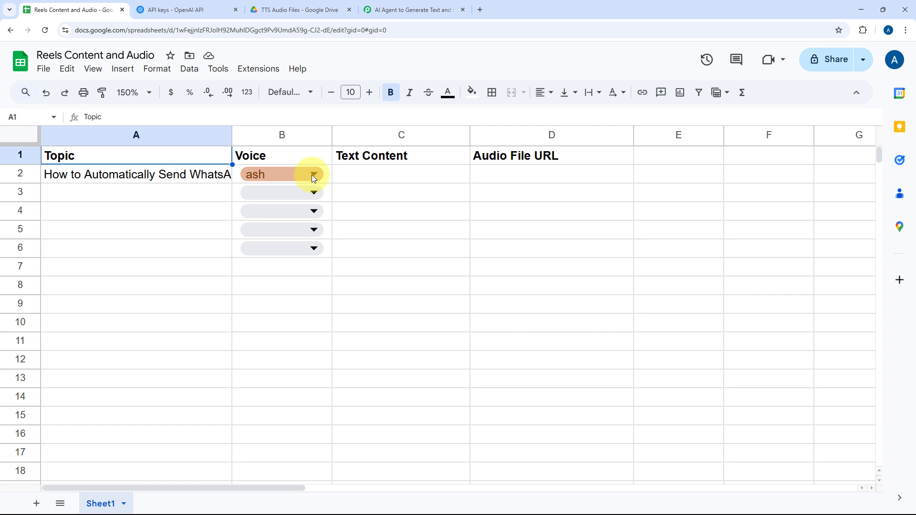
click(401, 11)
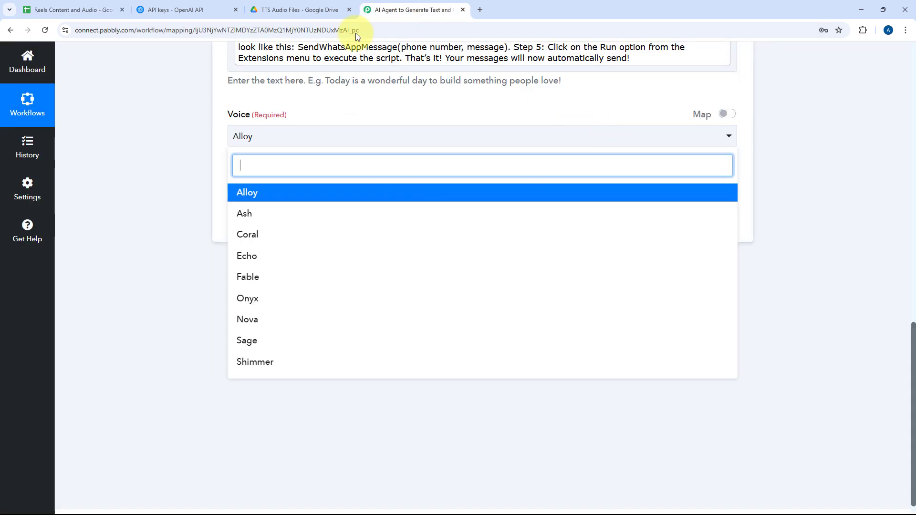
click(104, 6)
click(444, 6)
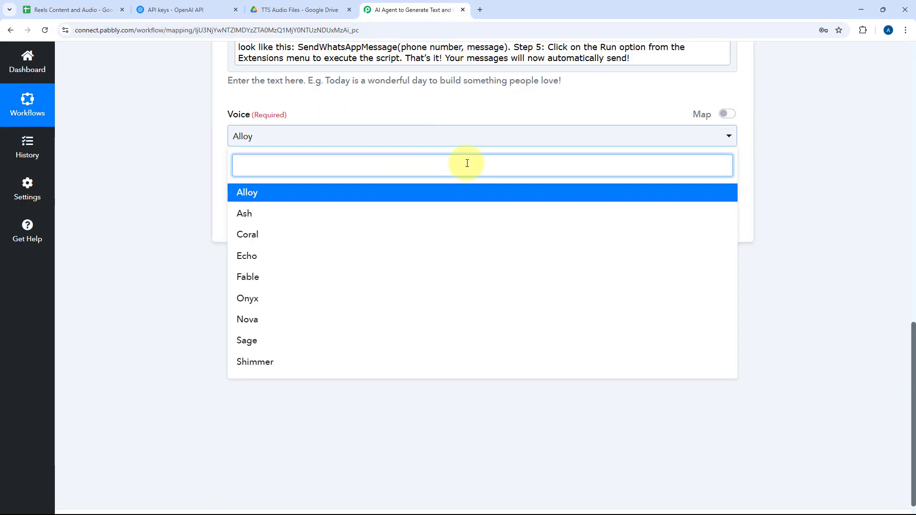
Enable mapping for Voice and replace its default with the Voice value from the Google Sheets trigger.
click(721, 120)
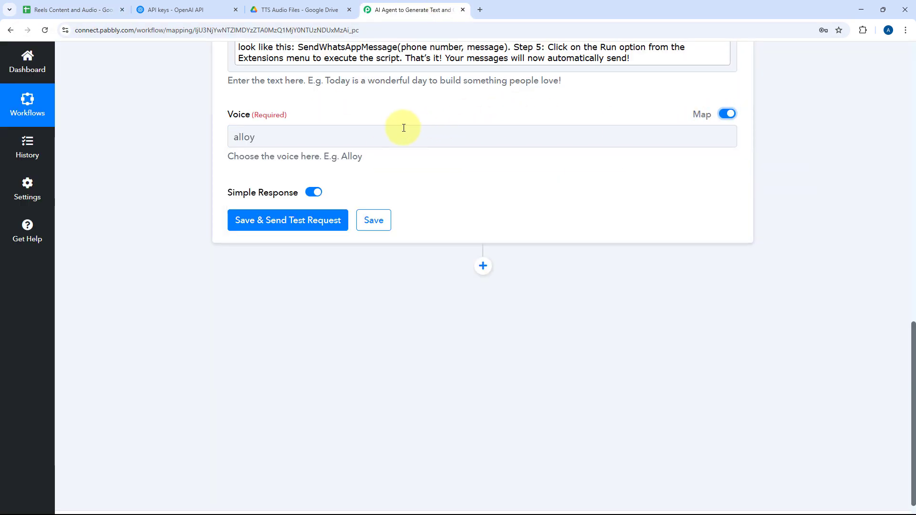
click(384, 133)
double_click(235, 137)
key(BackSpace)
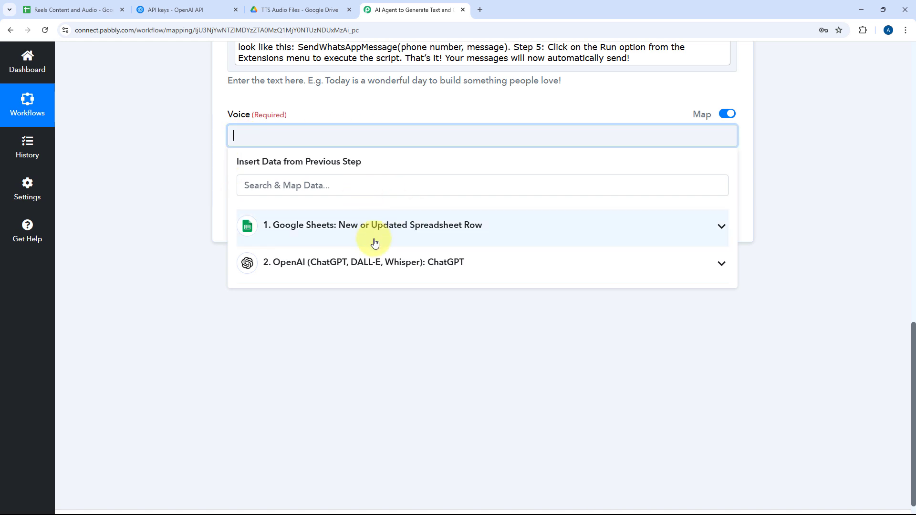
drag(371, 226, 377, 227)
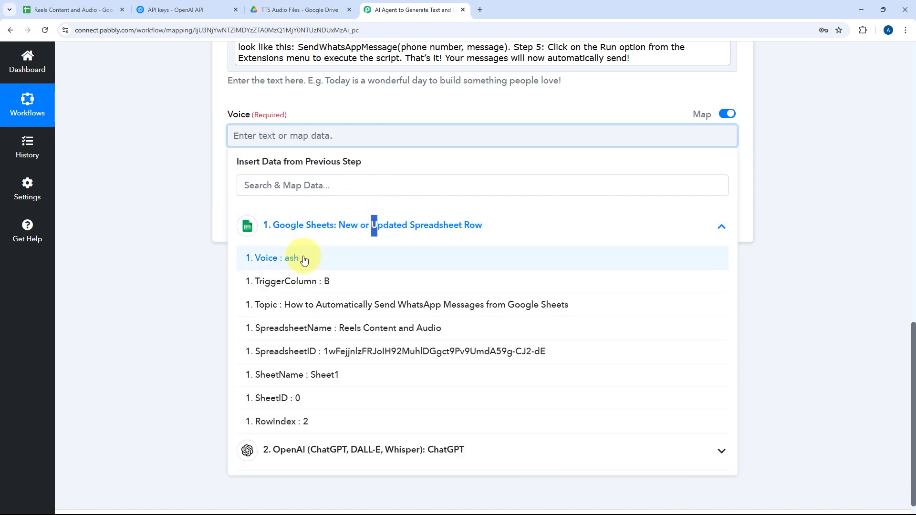
click(303, 260)
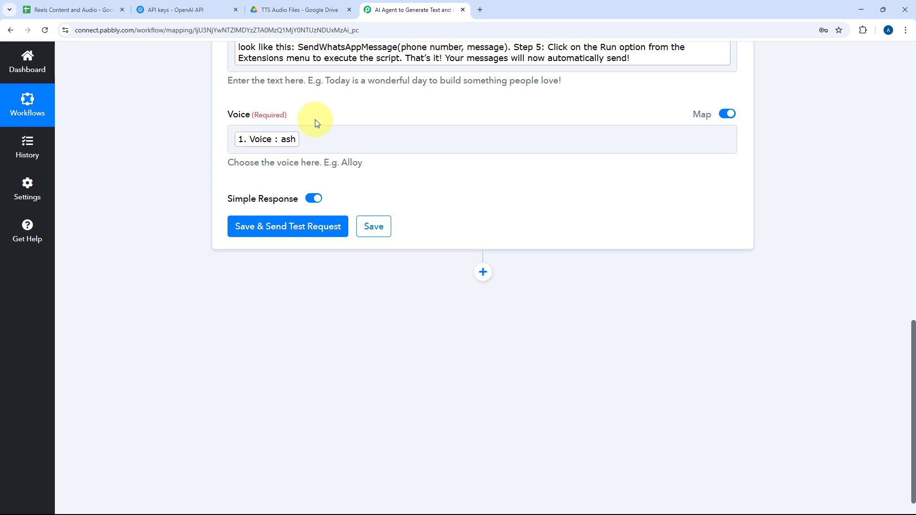
Check the mapped Text To Speech fields, save them and send a test request.
scroll(315, 123, up, 4)
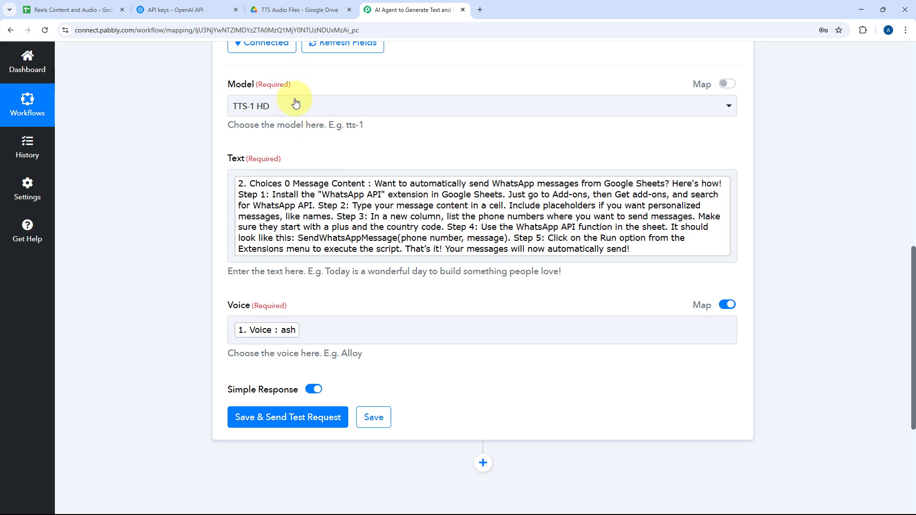
scroll(286, 164, down, 2)
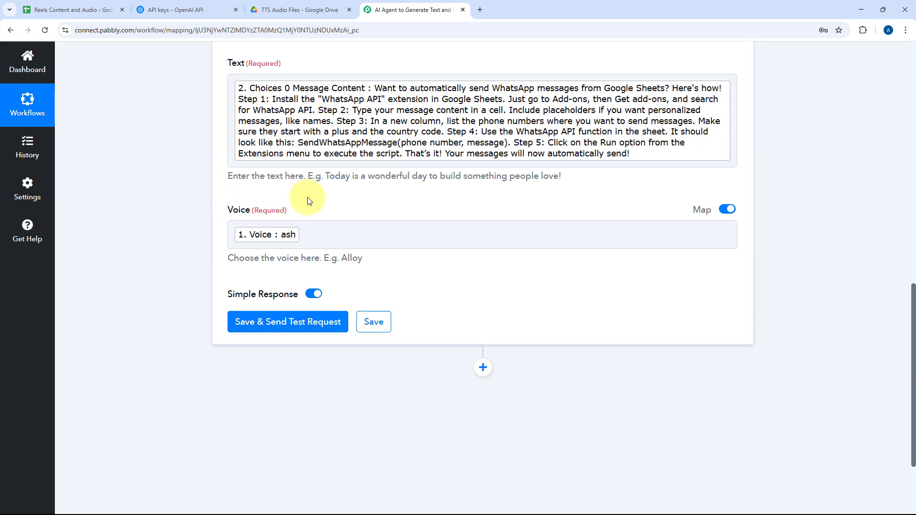
scroll(329, 218, down, 2)
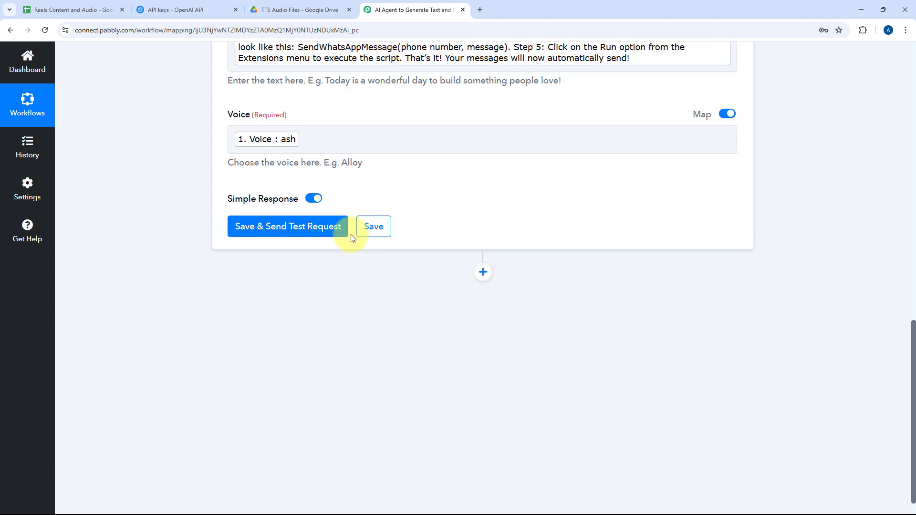
click(303, 228)
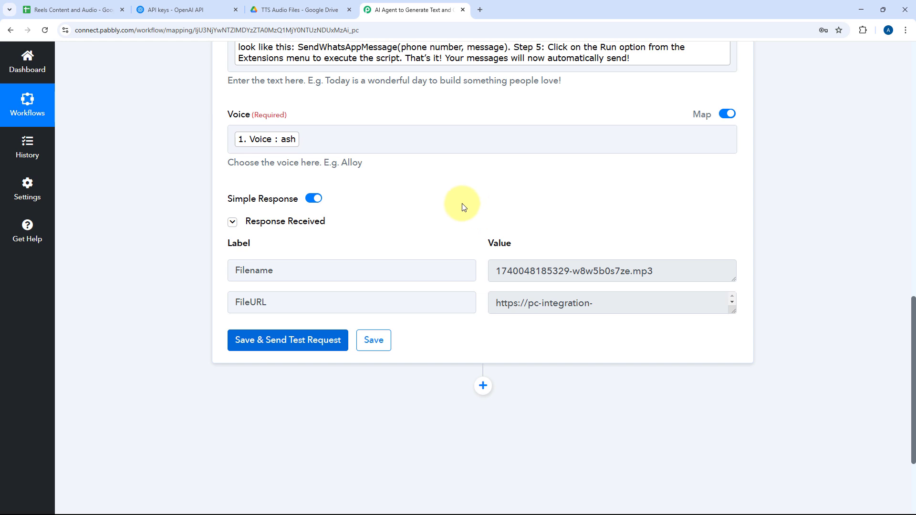
Examine the returned Filename and open the full FileURL in a new browser tab to play the generated audio.
scroll(468, 206, down, 1)
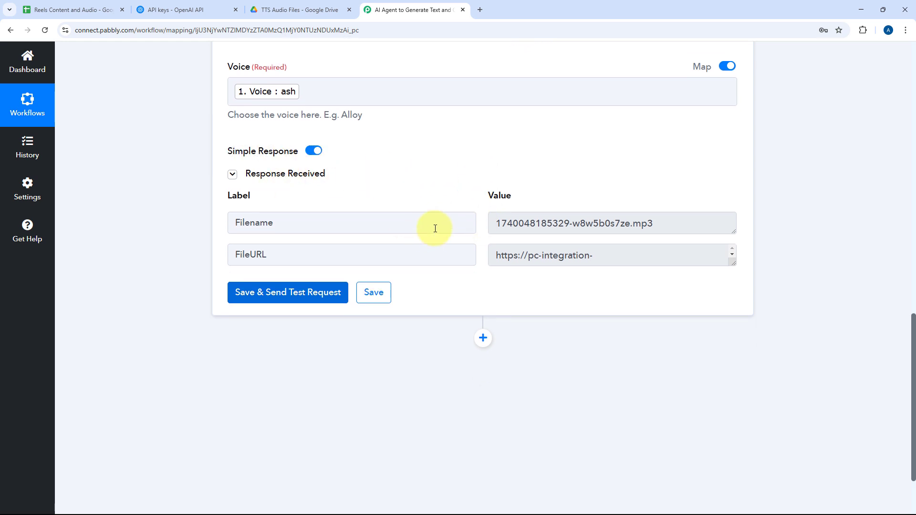
drag(496, 223, 679, 227)
drag(734, 264, 732, 408)
click(576, 292)
key(ctrl+a)
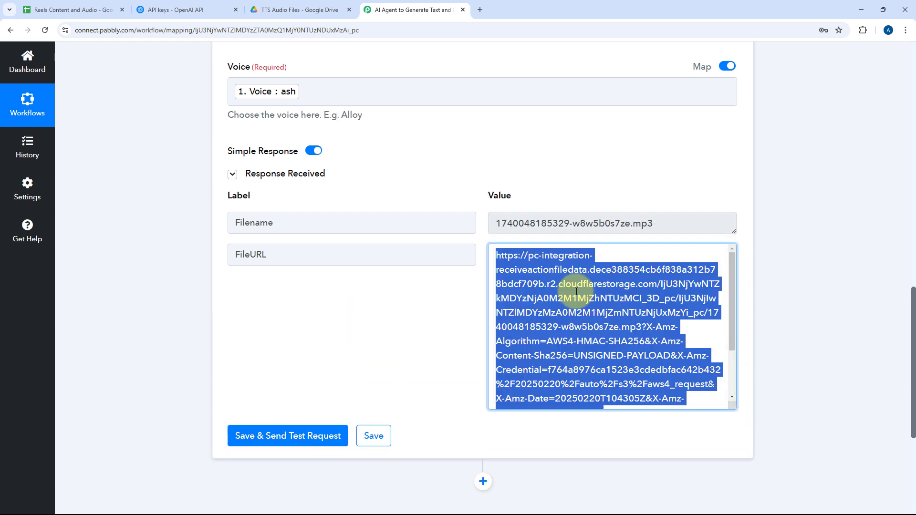
key(ctrl+c)
key(ctrl+t)
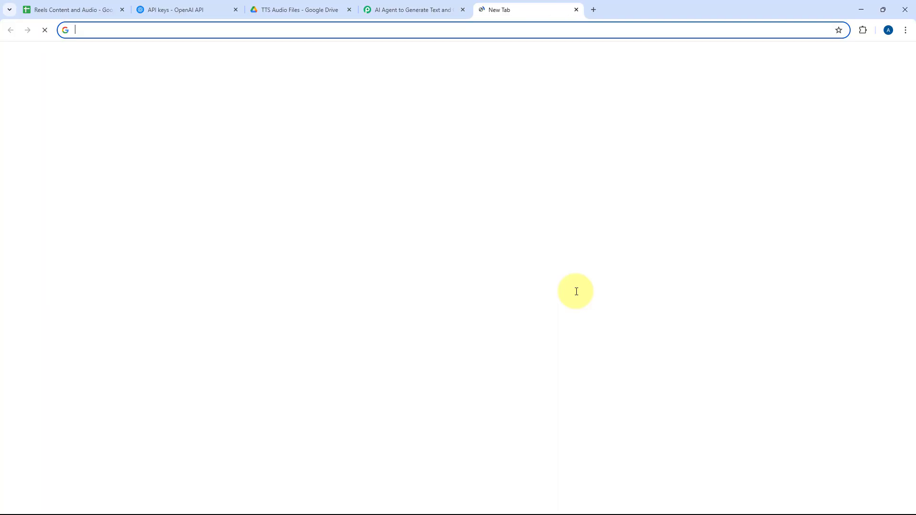
key(ctrl+v)
key(Return)
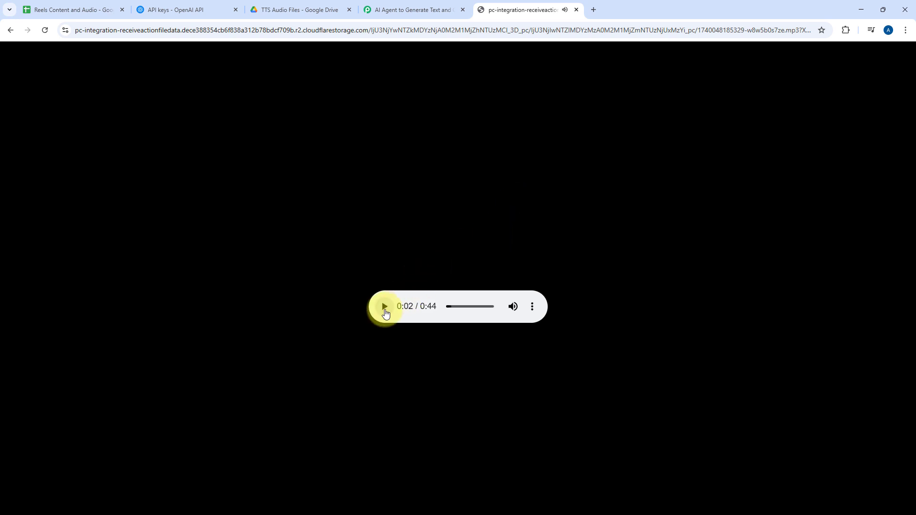
Close the audio tab and review the FileURL value in the Text To Speech response.
click(387, 6)
scroll(458, 181, up, 4)
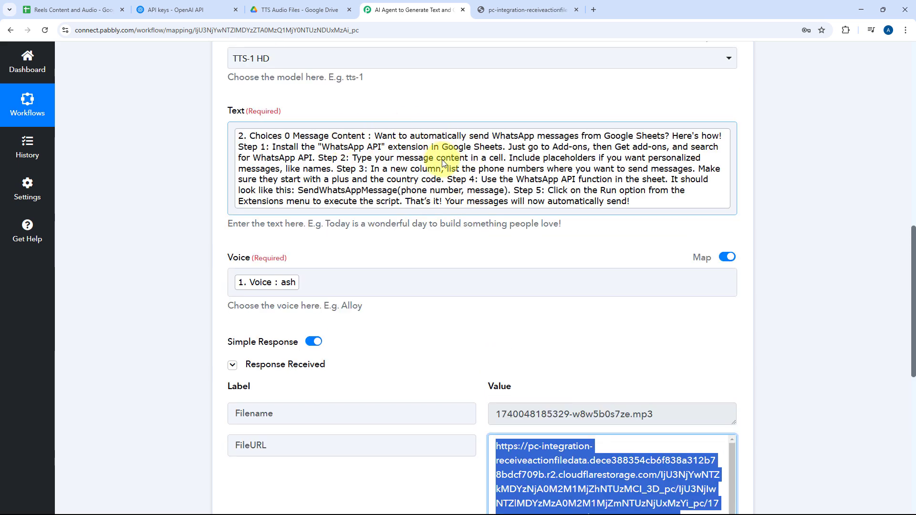
click(577, 9)
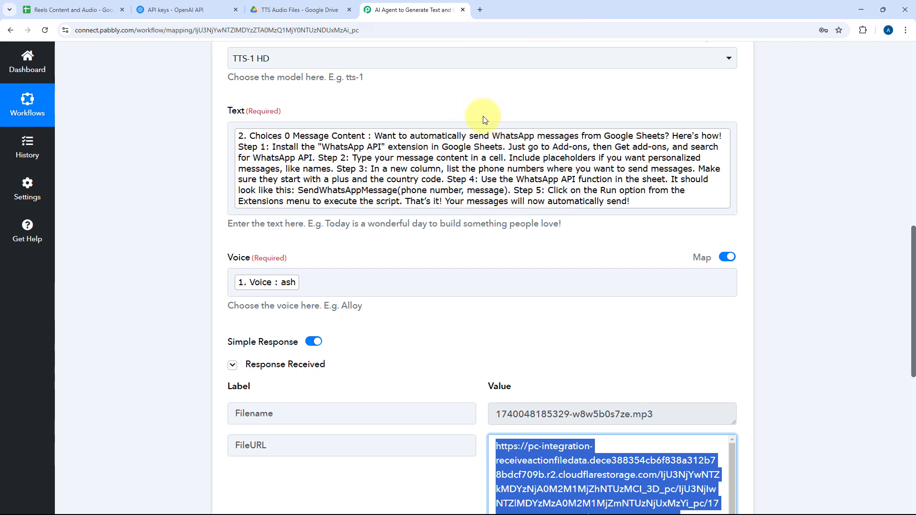
scroll(484, 144, down, 4)
click(565, 296)
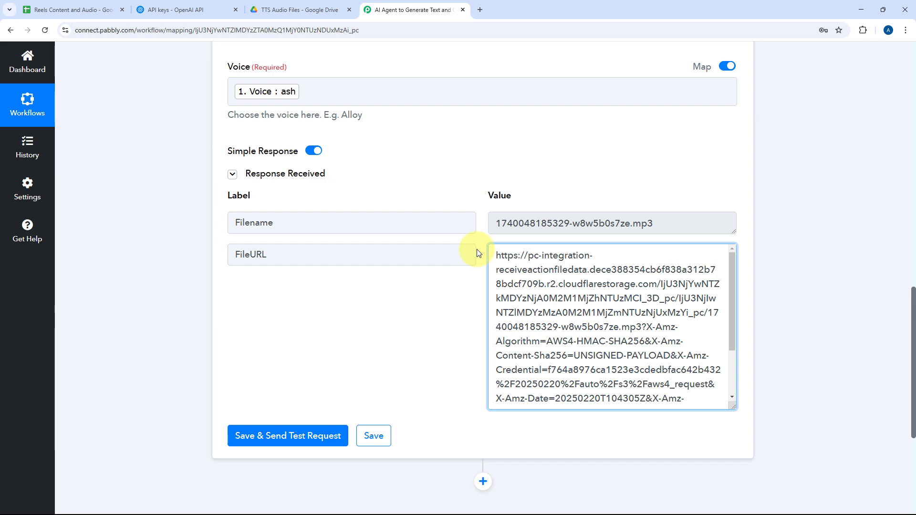
drag(497, 255, 651, 380)
click(483, 269)
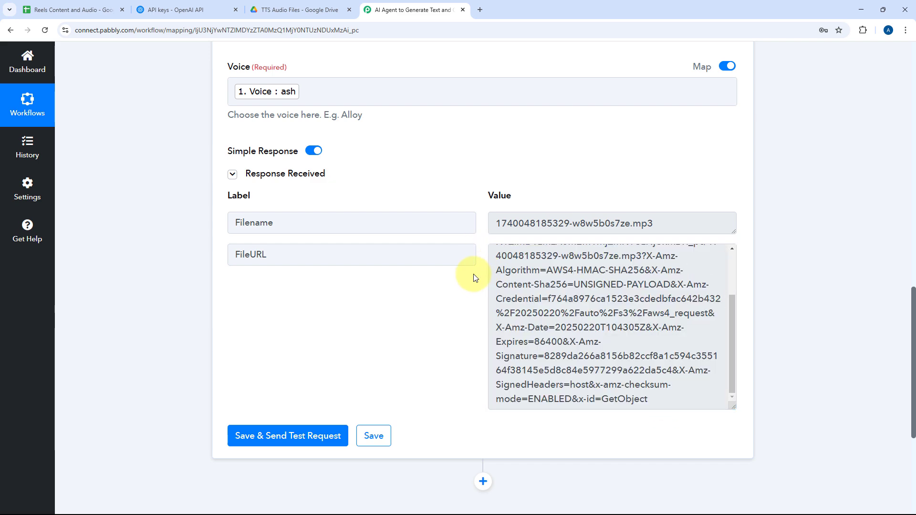
Add another action after Text To Speech and choose Google Drive as its app.
scroll(481, 274, down, 4)
scroll(479, 279, down, 2)
click(483, 246)
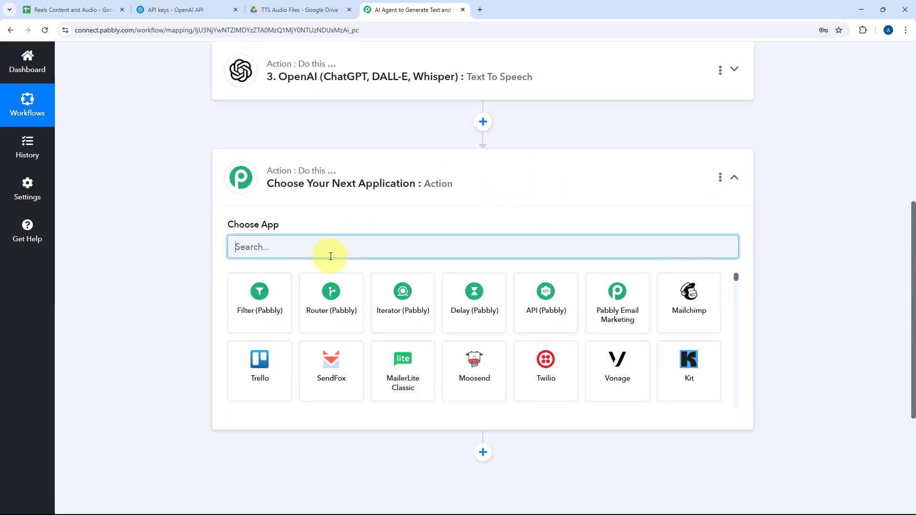
text(Google D)
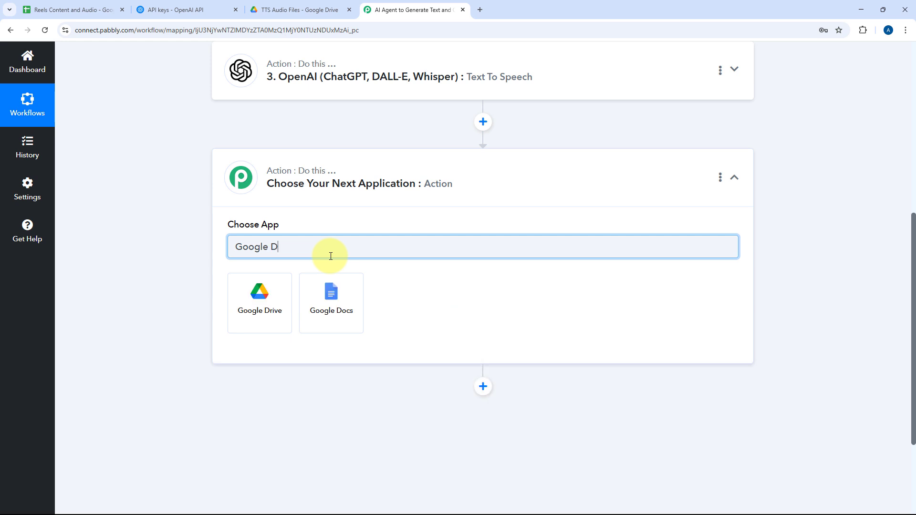
click(259, 293)
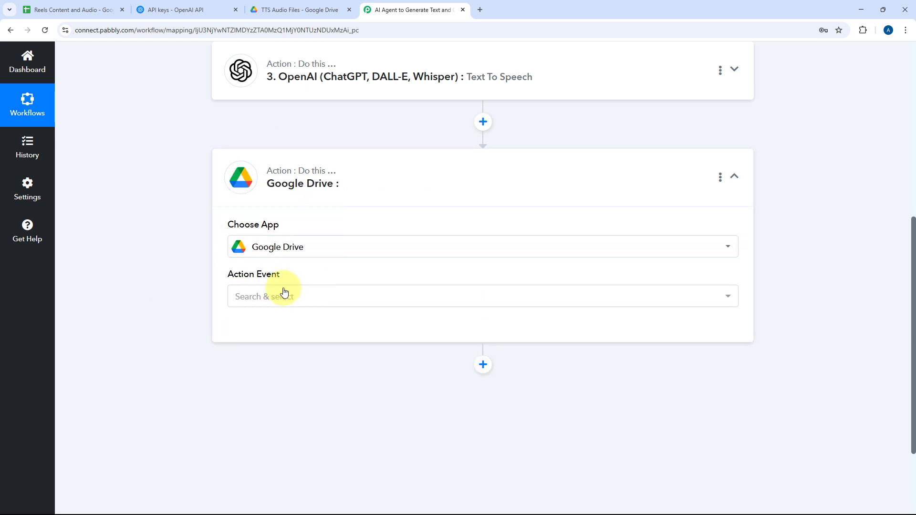
Set the Google Drive action's event to Upload a File.
scroll(375, 222, down, 2)
click(308, 201)
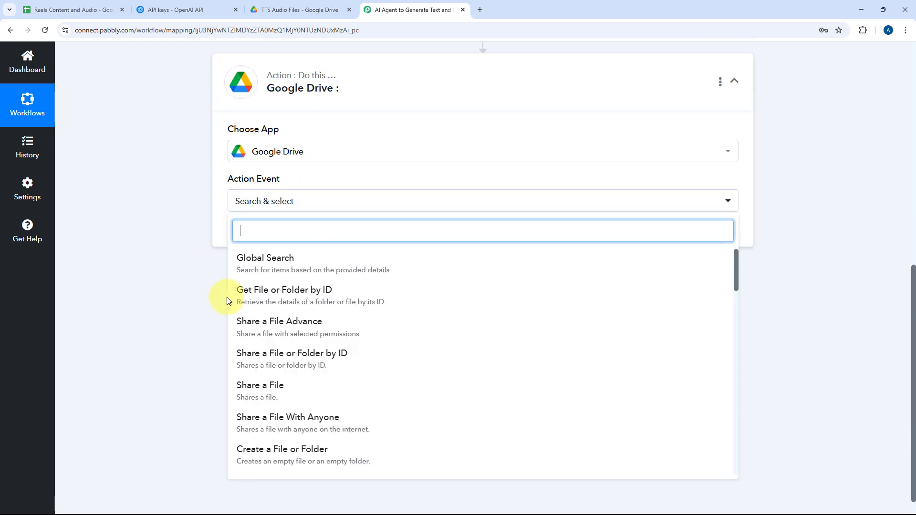
text(Upl)
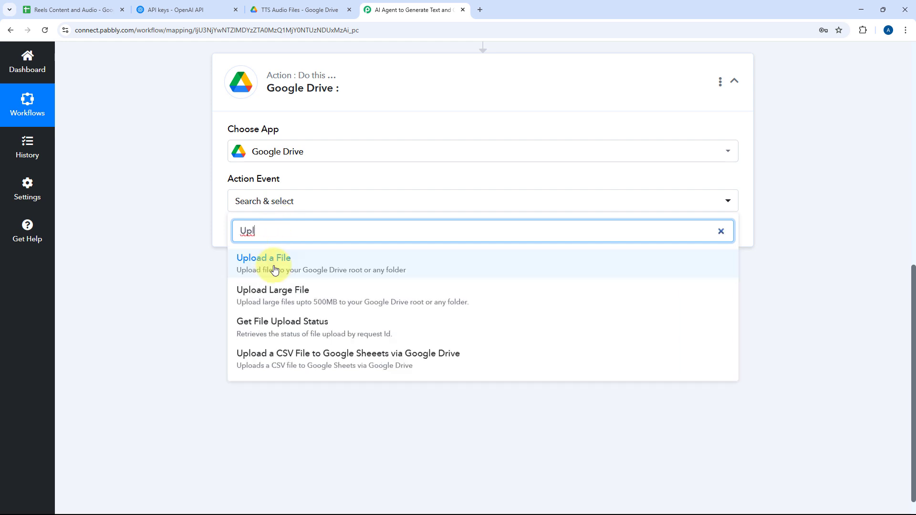
click(246, 260)
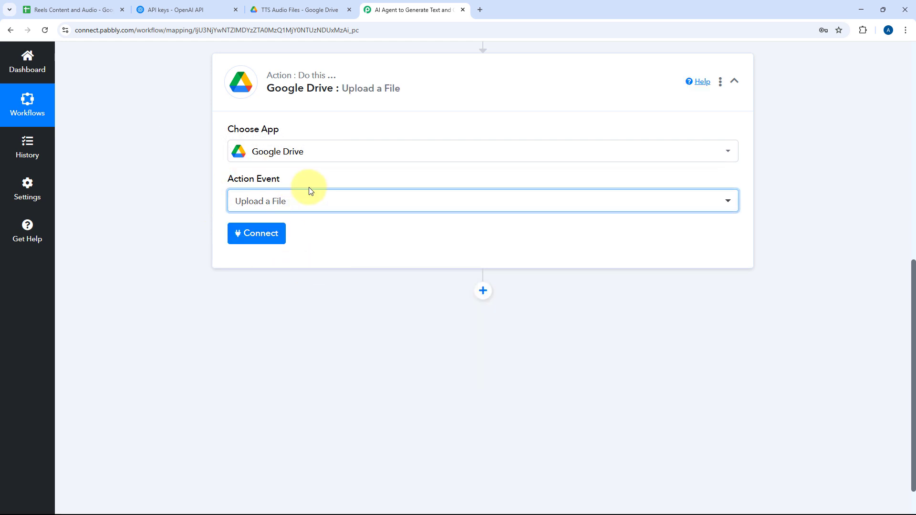
Add a new Google Drive connection for the upload action and authorize Pabbly Connect's access with the Google account.
click(254, 238)
click(424, 158)
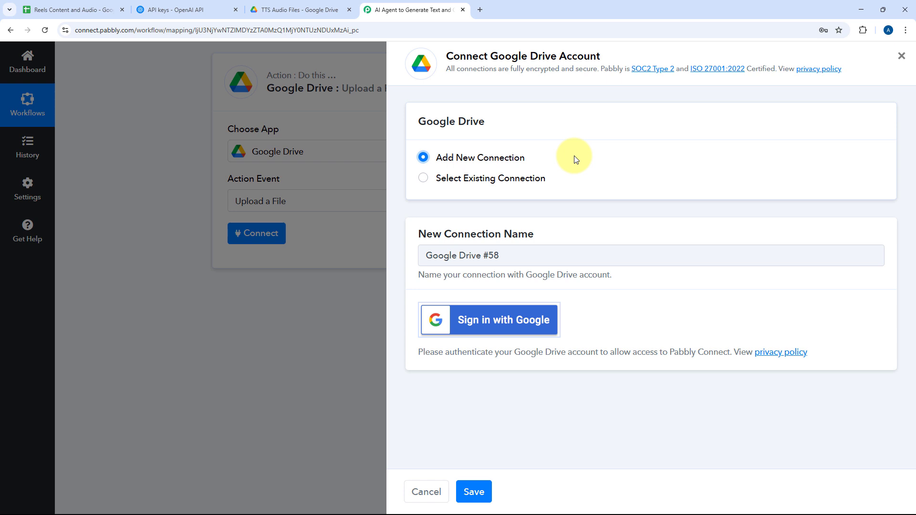
click(482, 333)
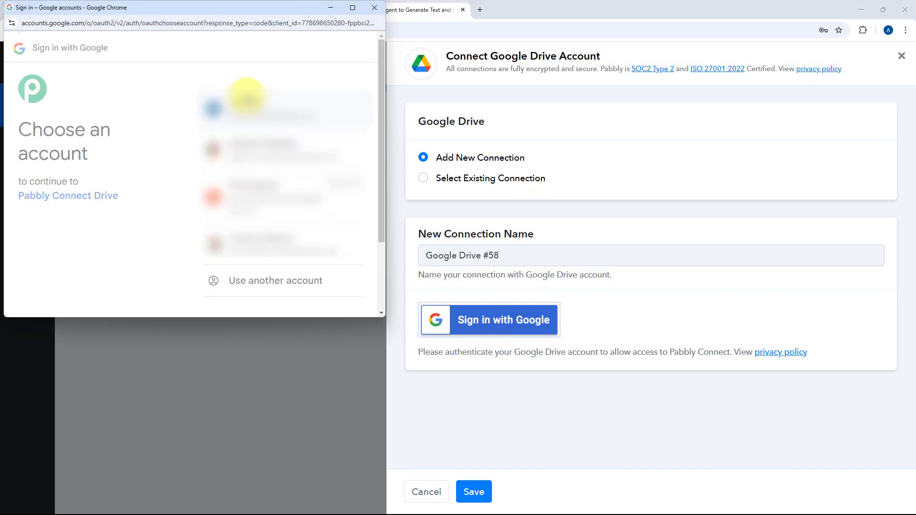
click(246, 97)
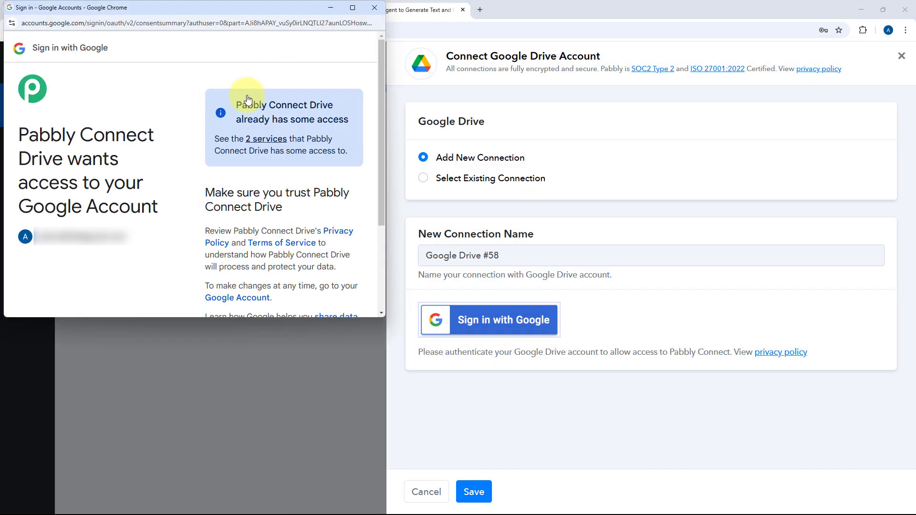
scroll(247, 96, down, 3)
click(321, 267)
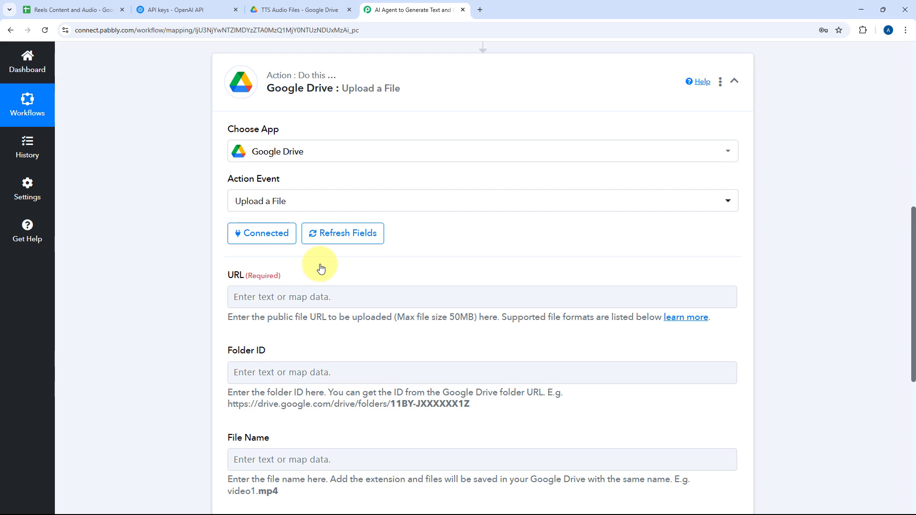
Reopen the Text To Speech action's response and enlarge the FileURL value to review the audio link.
scroll(528, 257, up, 4)
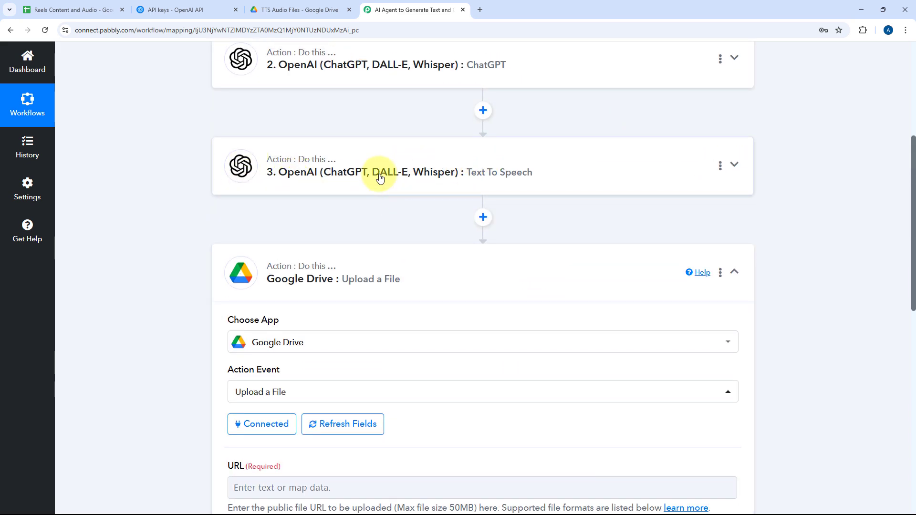
click(631, 178)
scroll(542, 198, down, 8)
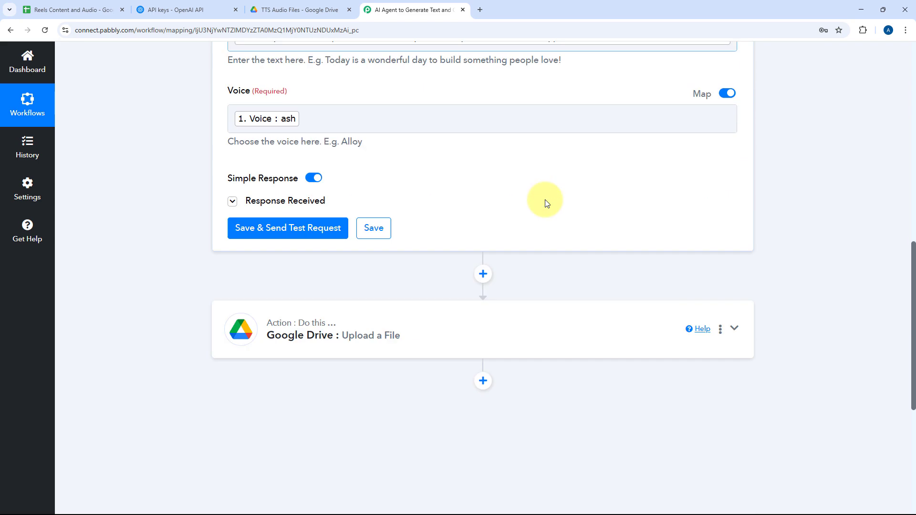
click(303, 148)
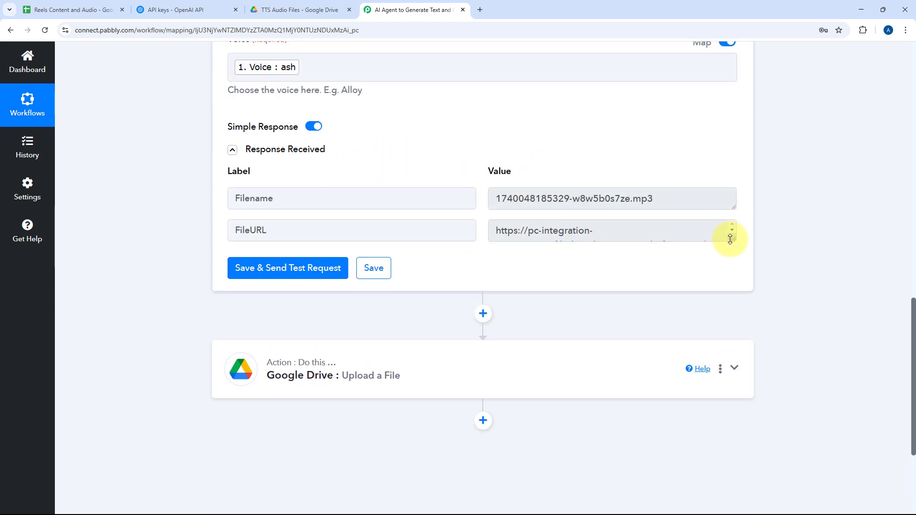
drag(730, 238, 731, 332)
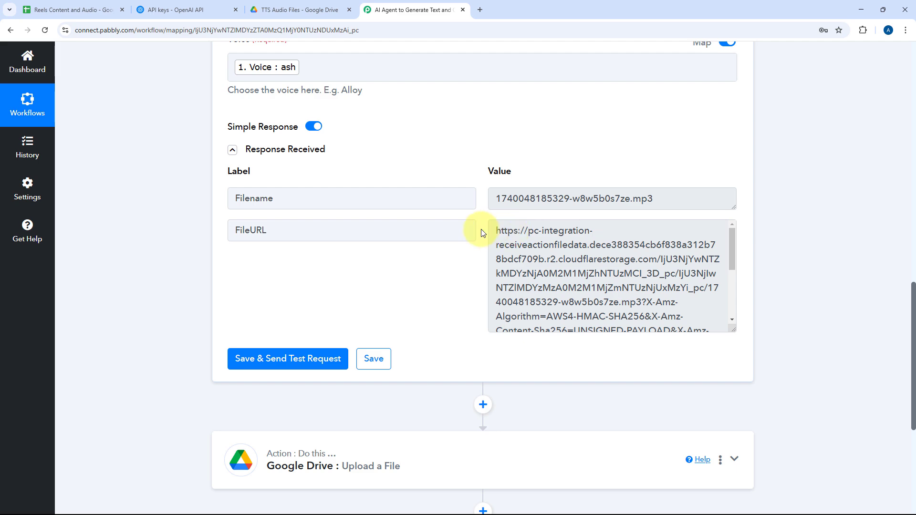
scroll(403, 227, down, 4)
Map the FileURL from the Text To Speech response into the Google Drive action's URL field.
click(387, 262)
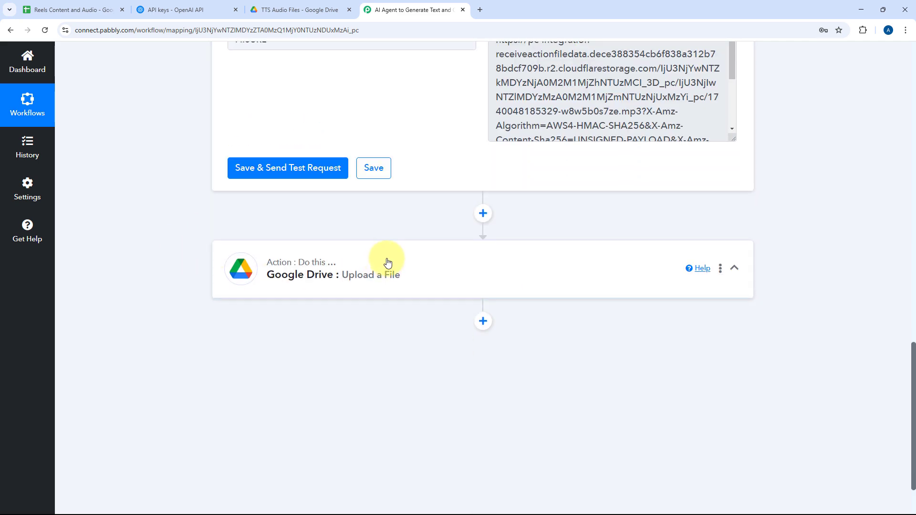
scroll(325, 233, up, 9)
scroll(418, 274, down, 1)
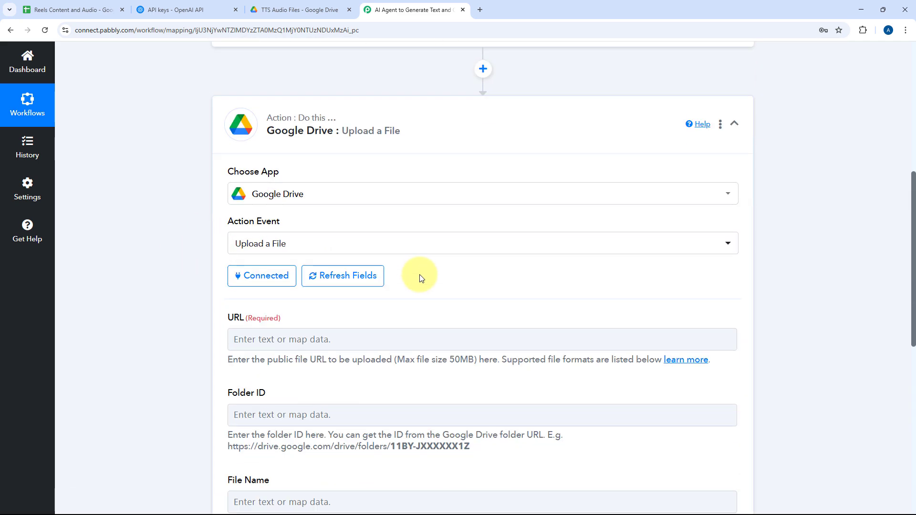
scroll(420, 278, down, 3)
click(239, 198)
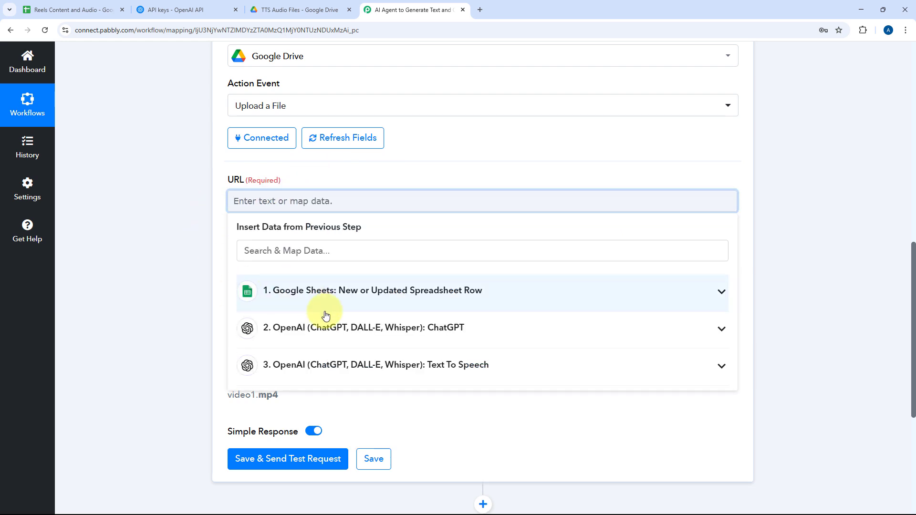
click(328, 365)
scroll(180, 322, down, 3)
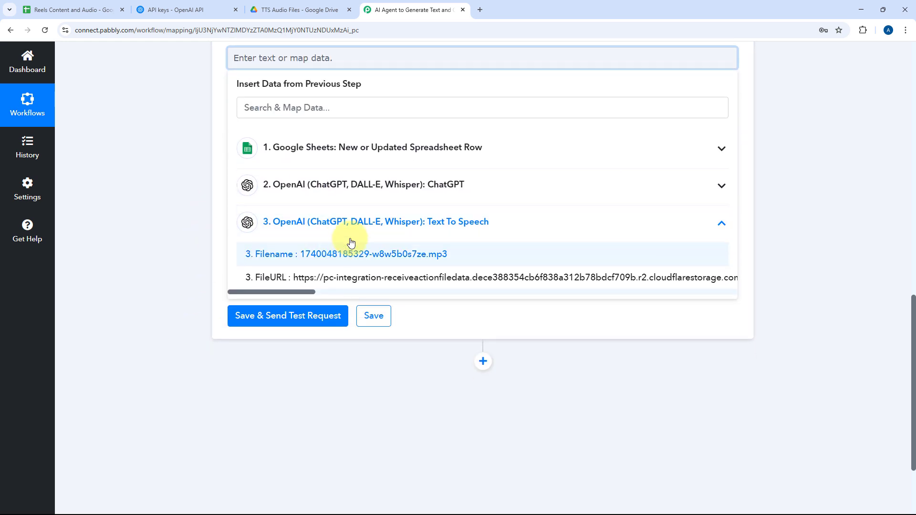
click(348, 278)
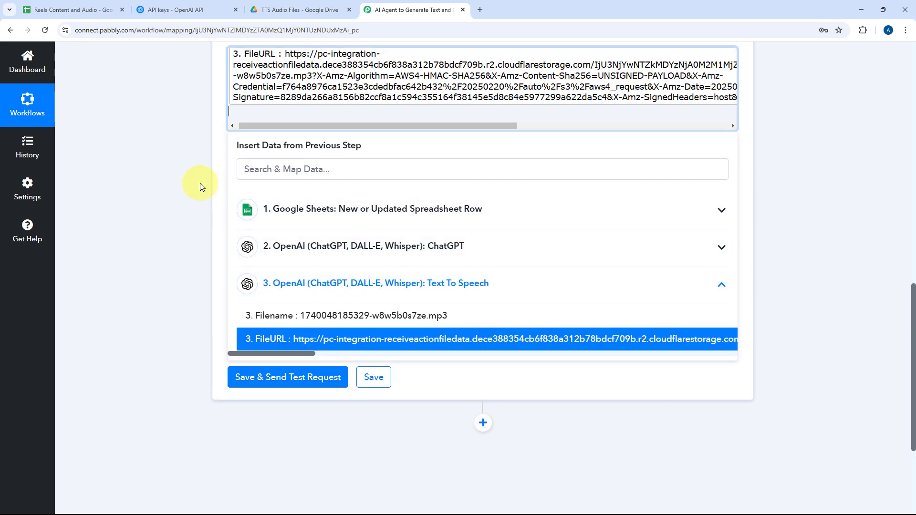
click(199, 185)
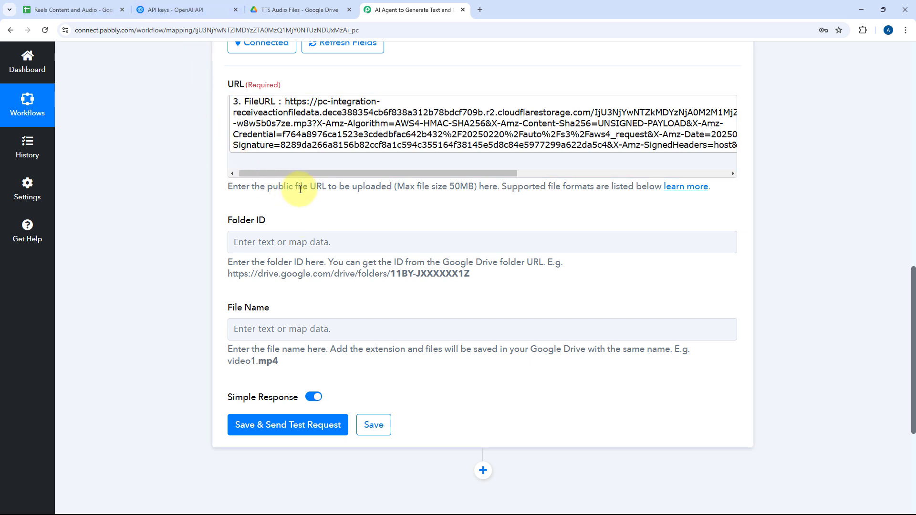
Copy the folder ID from the web address of the TTS Audio Files folder in Google Drive.
click(319, 6)
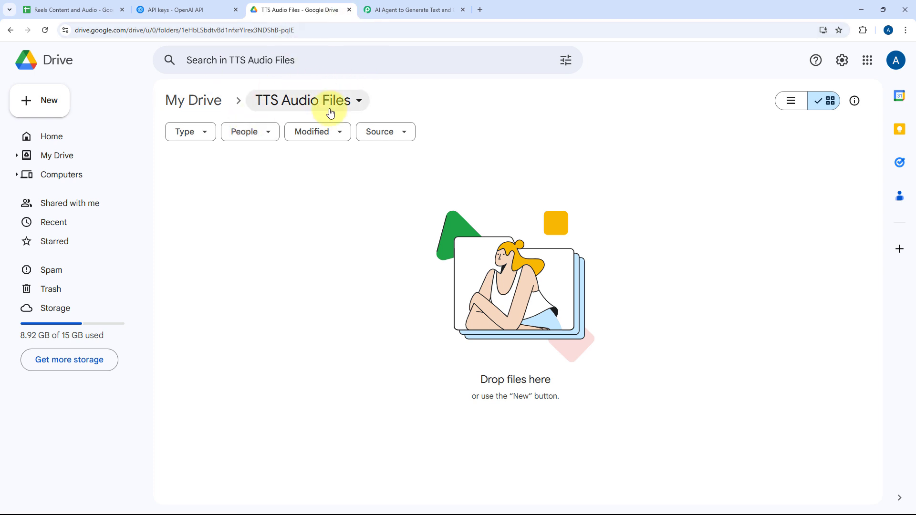
double_click(245, 31)
click(226, 30)
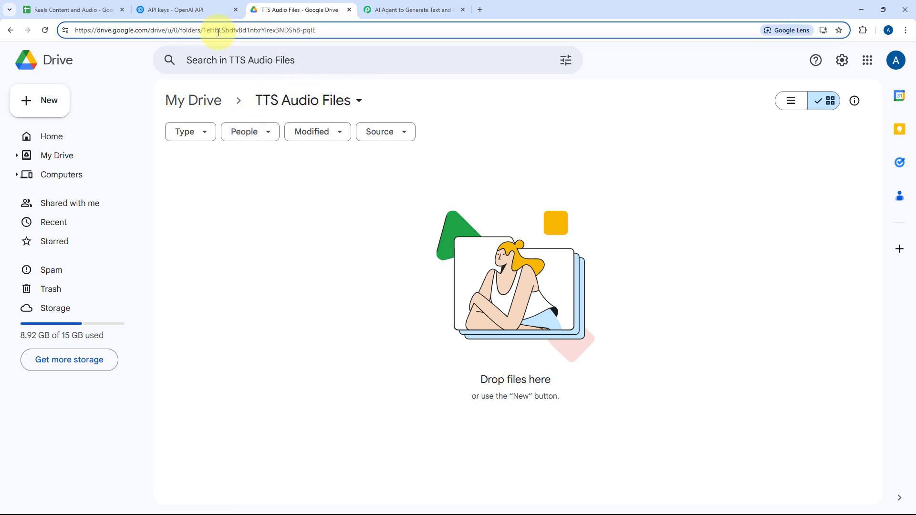
drag(204, 31, 312, 28)
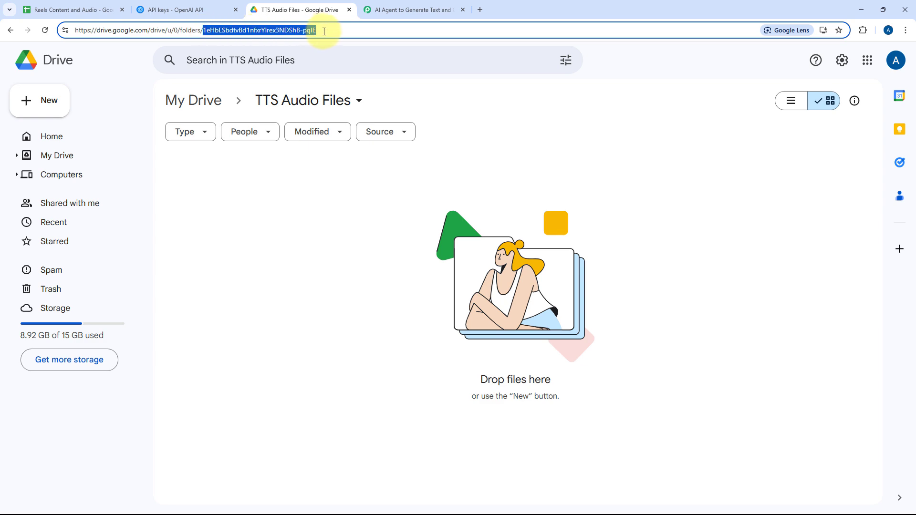
right_click(282, 30)
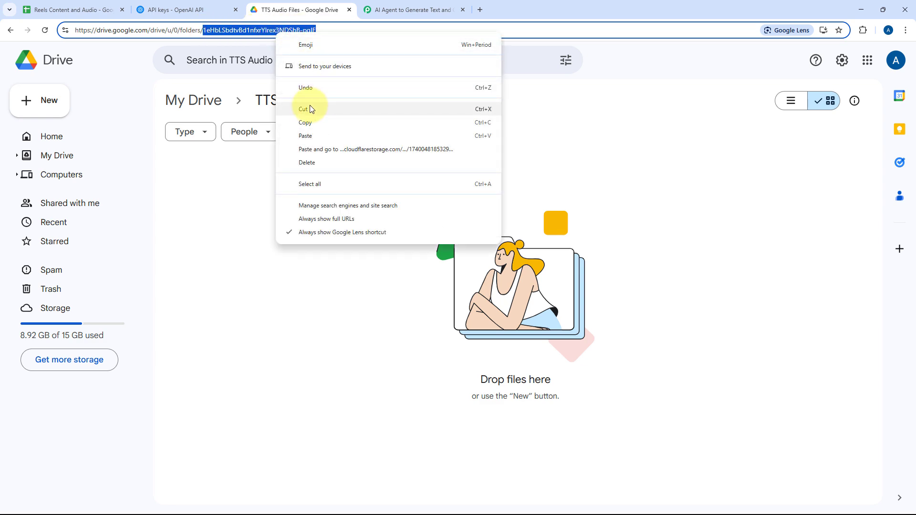
click(305, 123)
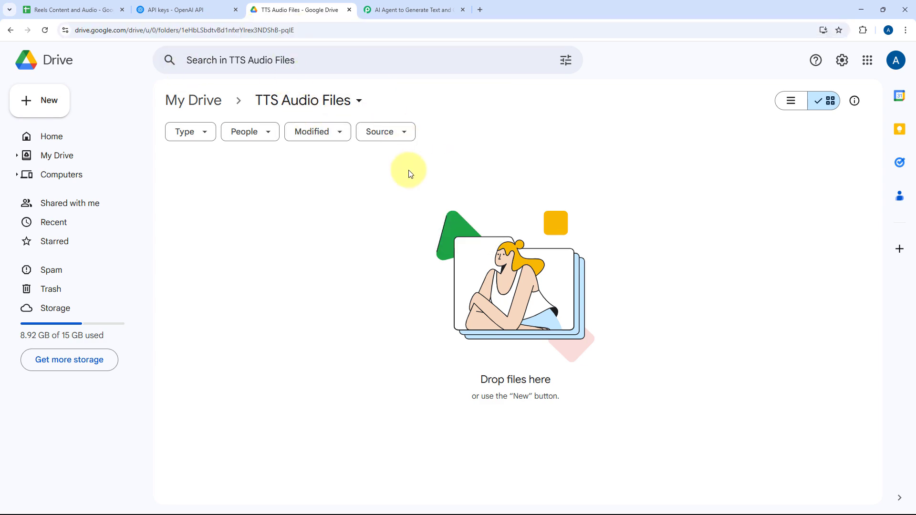
Return to the Pabbly Connect workflow and paste the copied ID into the Google Drive action's Folder ID.
click(382, 9)
right_click(283, 246)
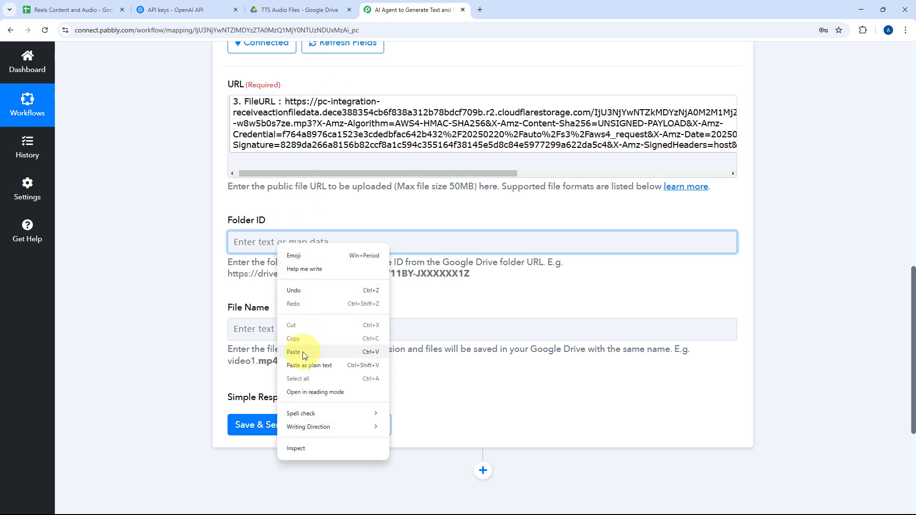
click(293, 352)
click(290, 242)
click(325, 222)
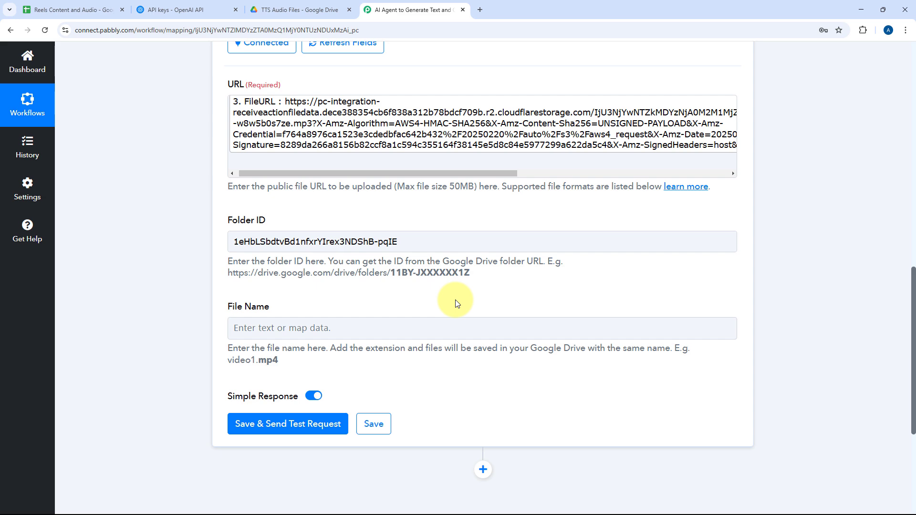
Set the File Name to the mapped Google Sheets Topic followed by the extension .mp3.
scroll(362, 293, down, 1)
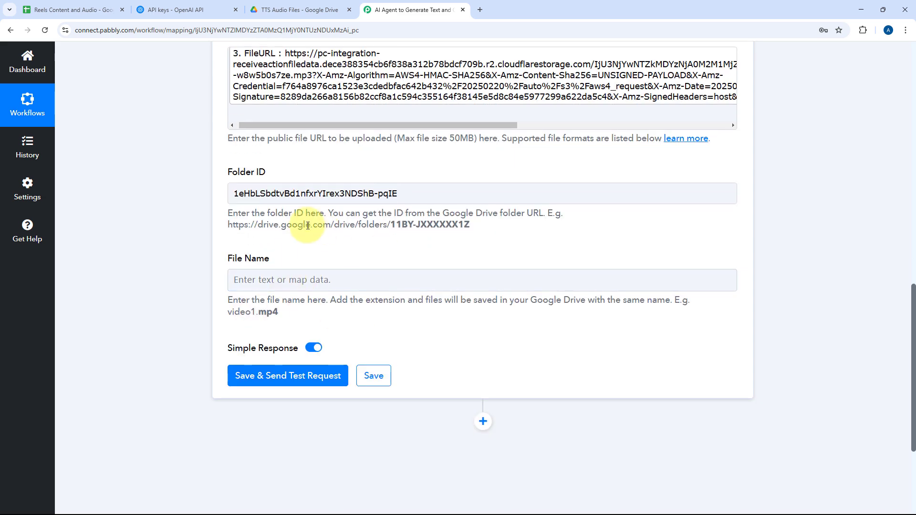
scroll(308, 225, down, 2)
click(266, 186)
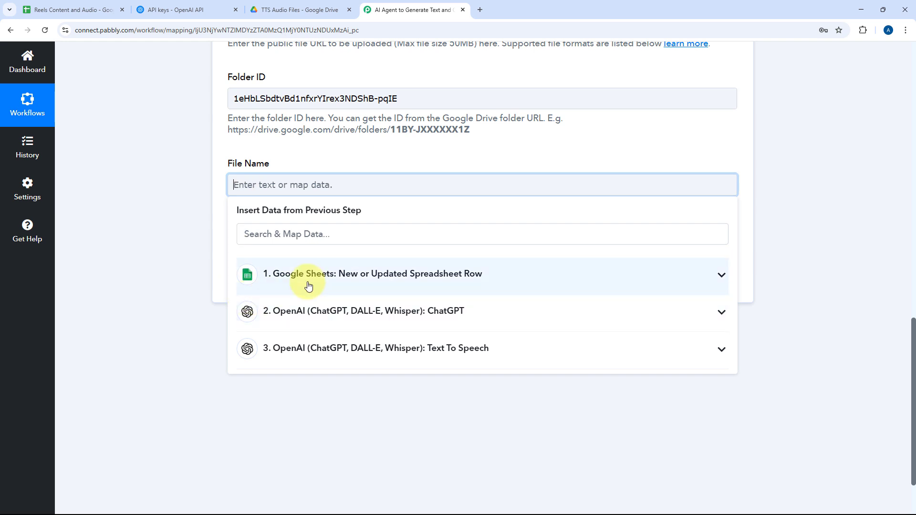
click(329, 280)
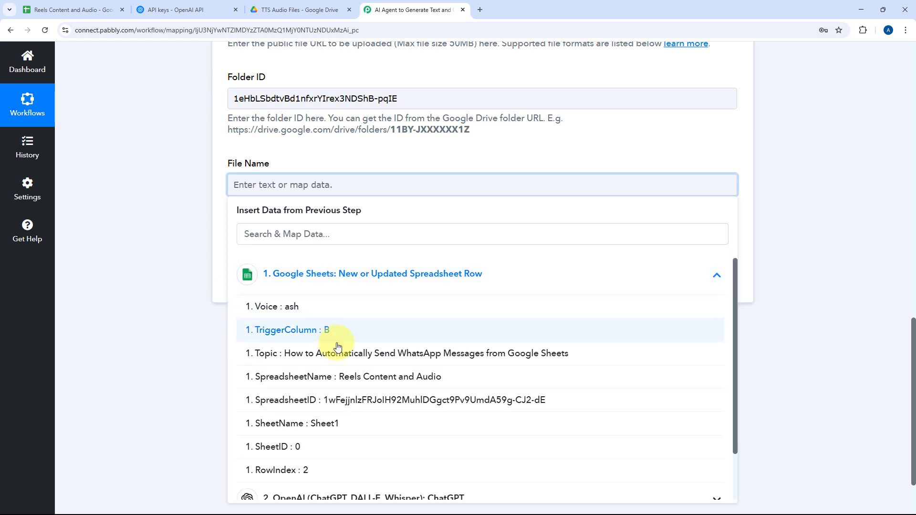
click(366, 353)
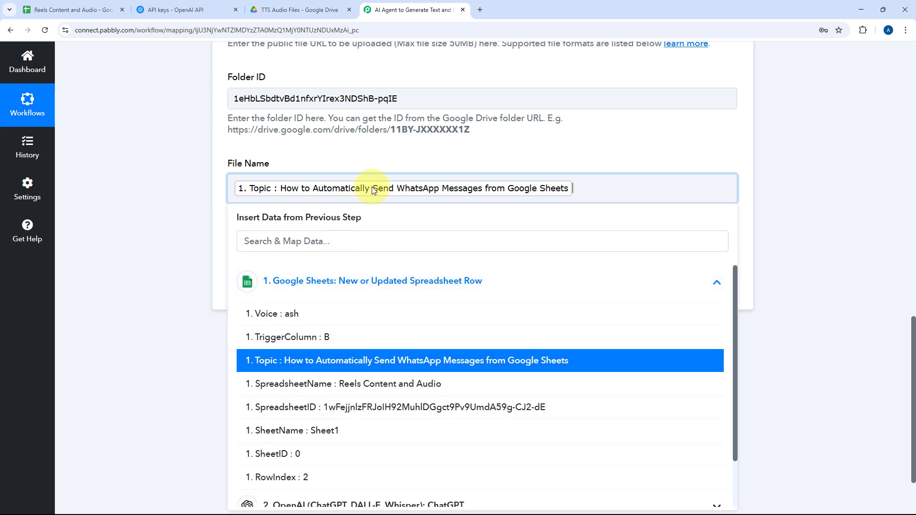
click(426, 164)
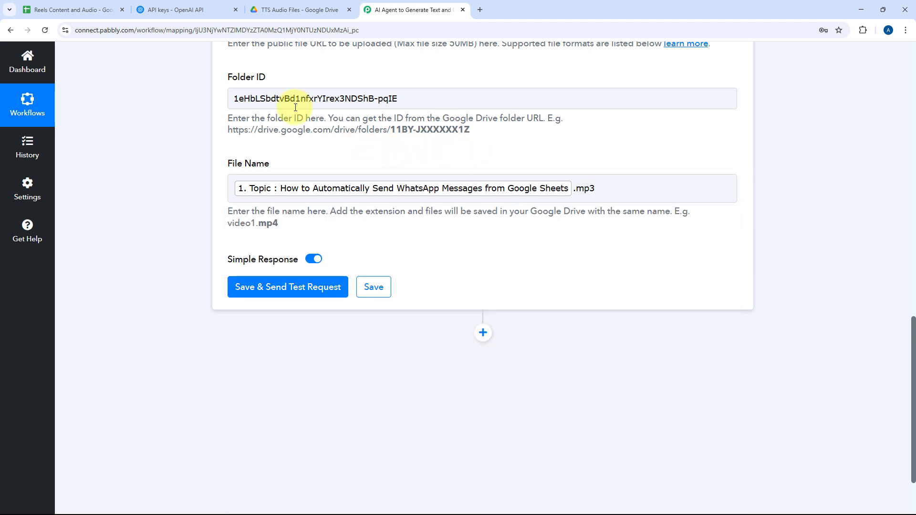
Check the topic in the Reels Content and Audio sheet and the TTS Audio Files folder's contents, then return to Pabbly Connect.
click(69, 7)
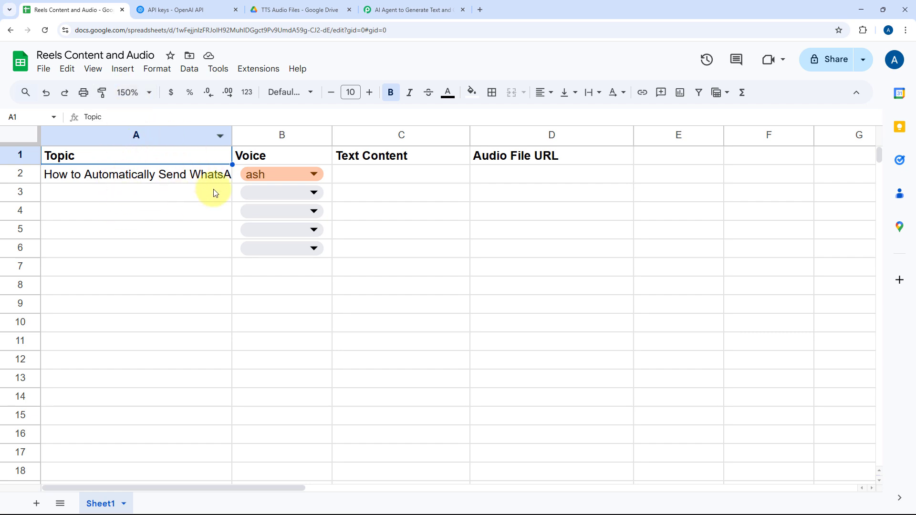
click(294, 11)
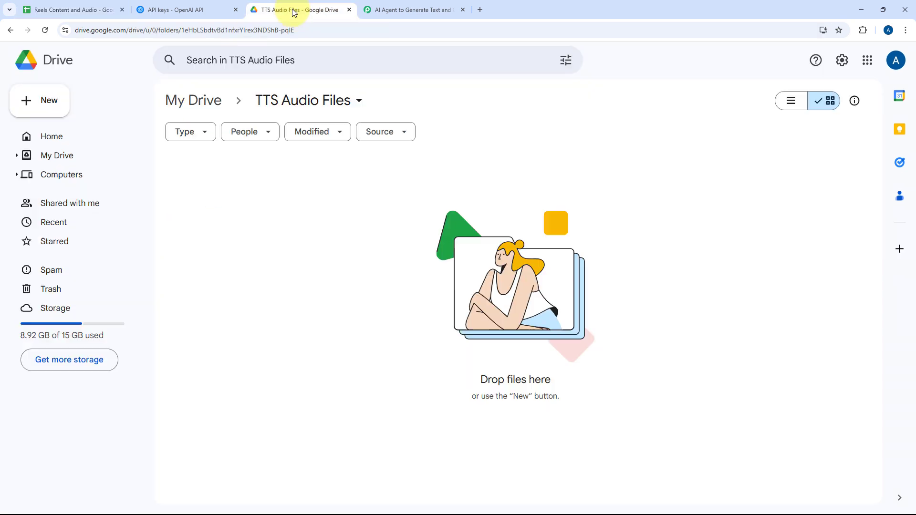
click(435, 6)
Save the Google Drive upload action, send a test request and review the response received.
scroll(361, 172, up, 1)
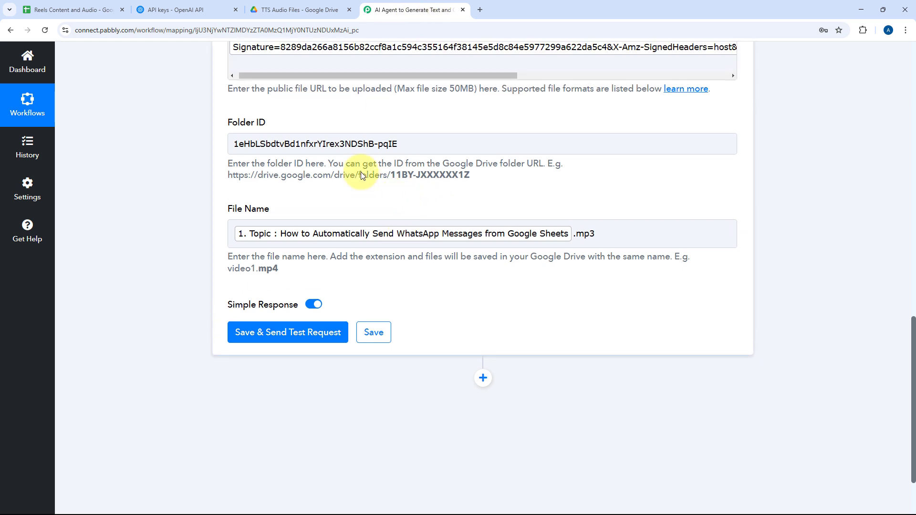
scroll(204, 296, down, 1)
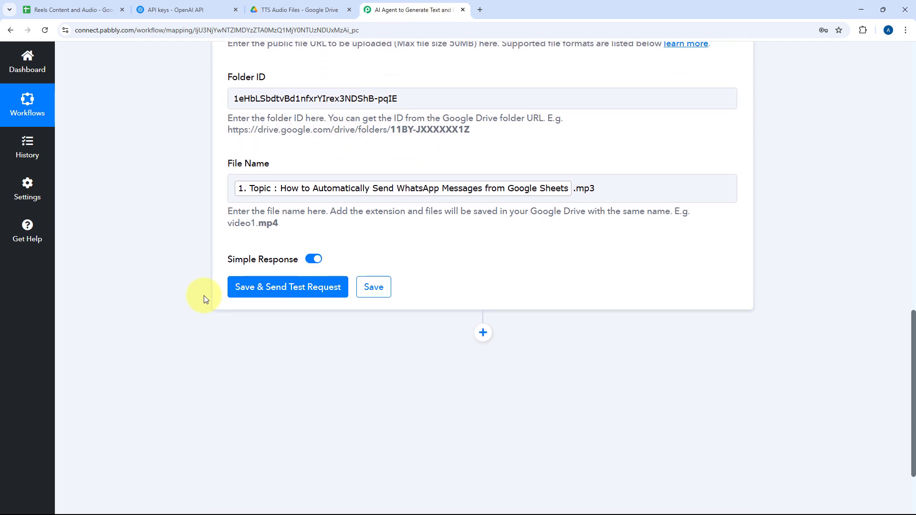
click(282, 286)
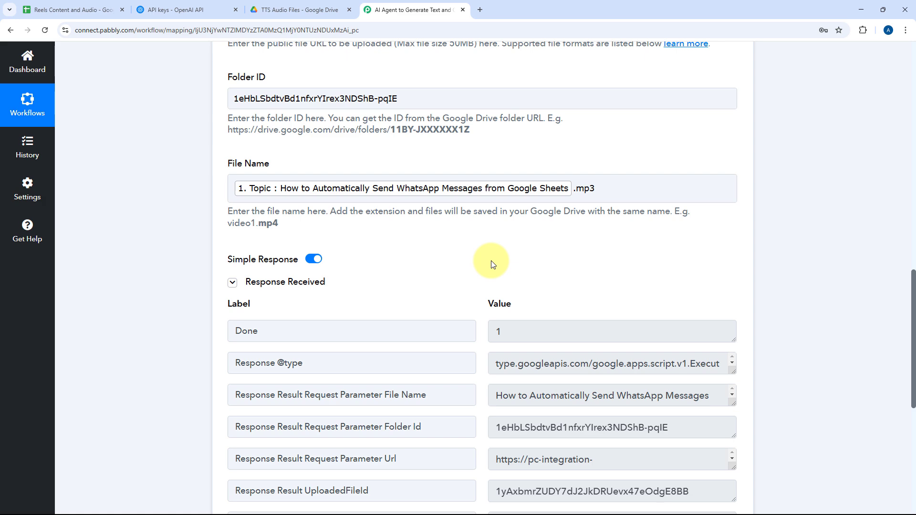
scroll(492, 262, down, 2)
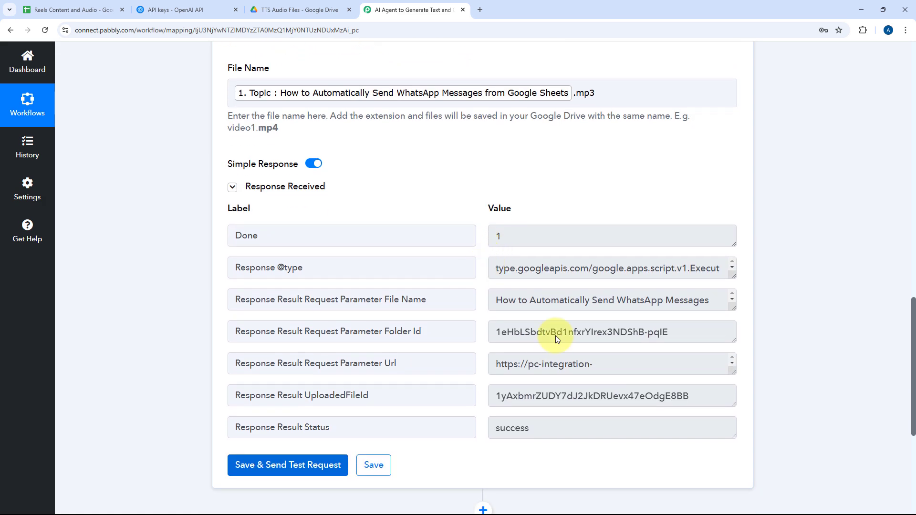
scroll(525, 286, up, 6)
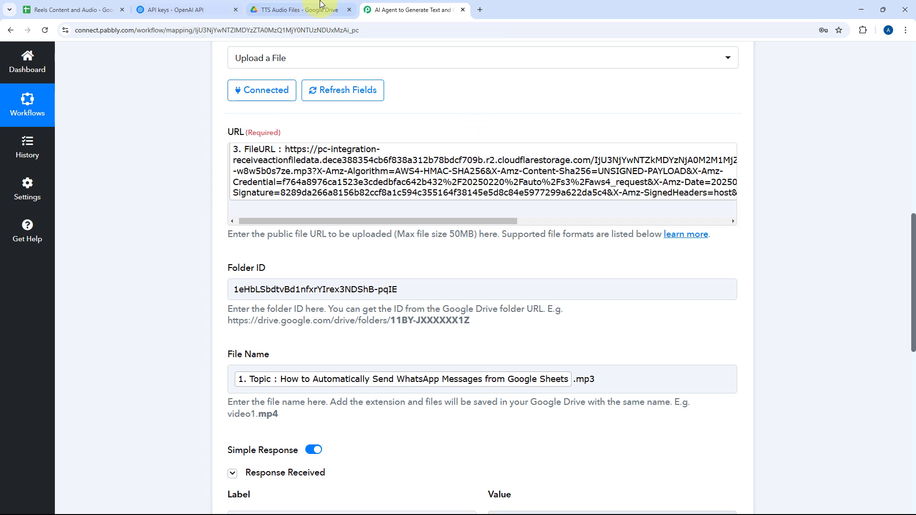
Switch to the TTS Audio Files folder in Google Drive and open the uploaded MP3 file for preview.
click(296, 7)
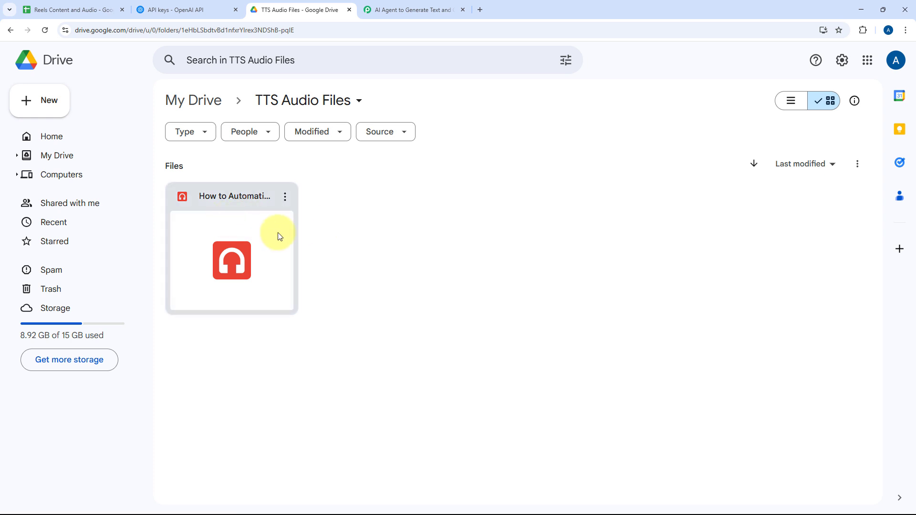
double_click(253, 206)
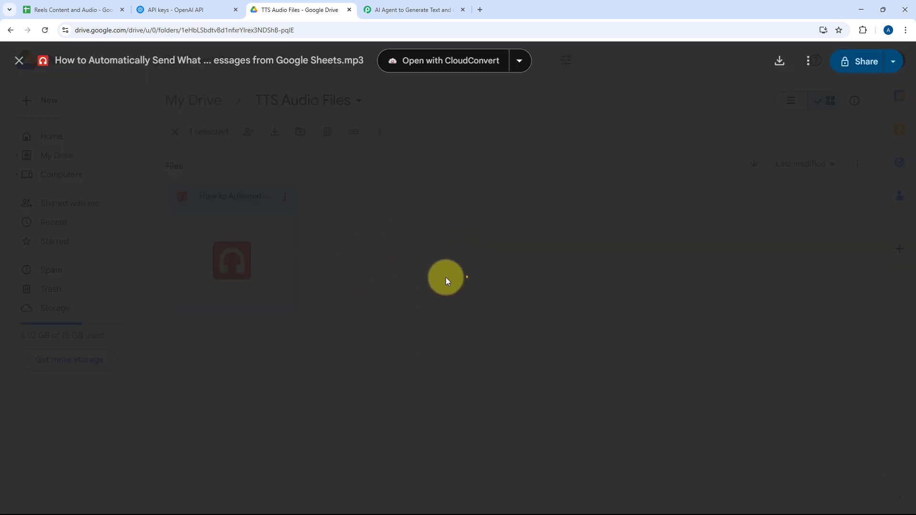
Play the uploaded MP3 in its preview, close the preview and return to Pabbly Connect.
click(373, 323)
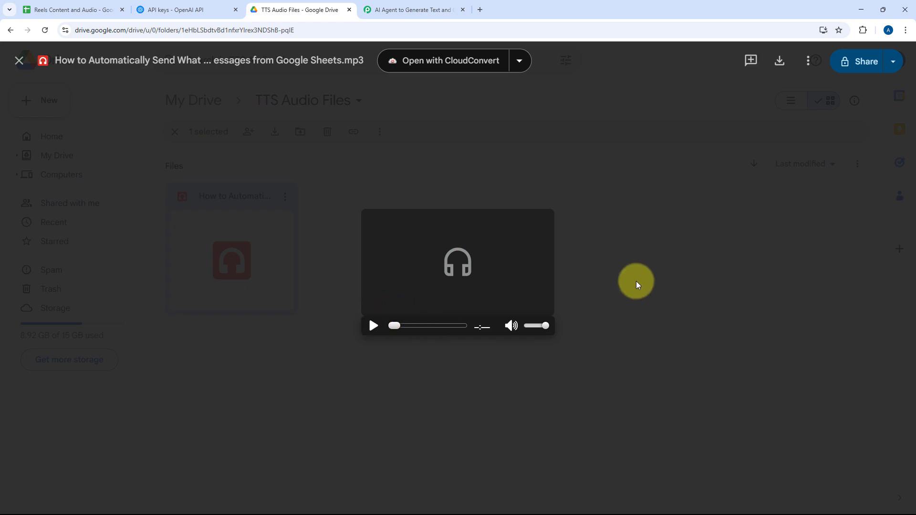
click(592, 272)
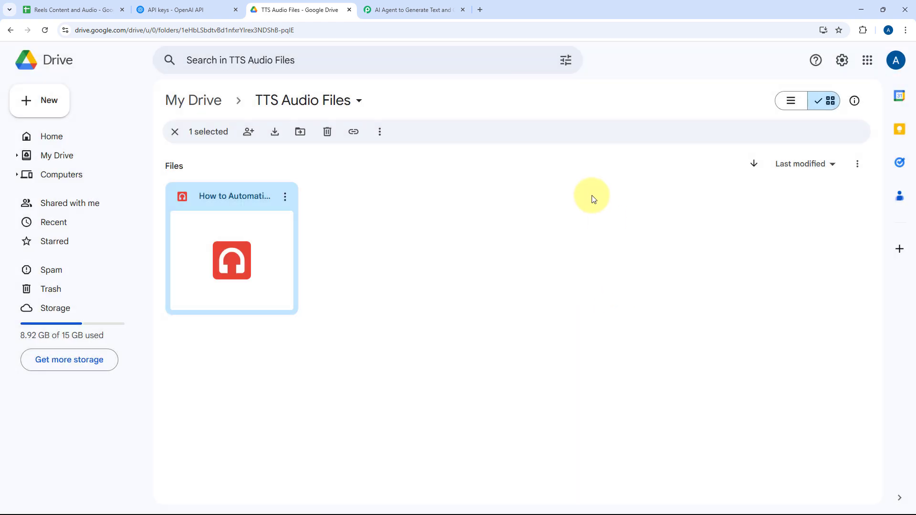
click(424, 7)
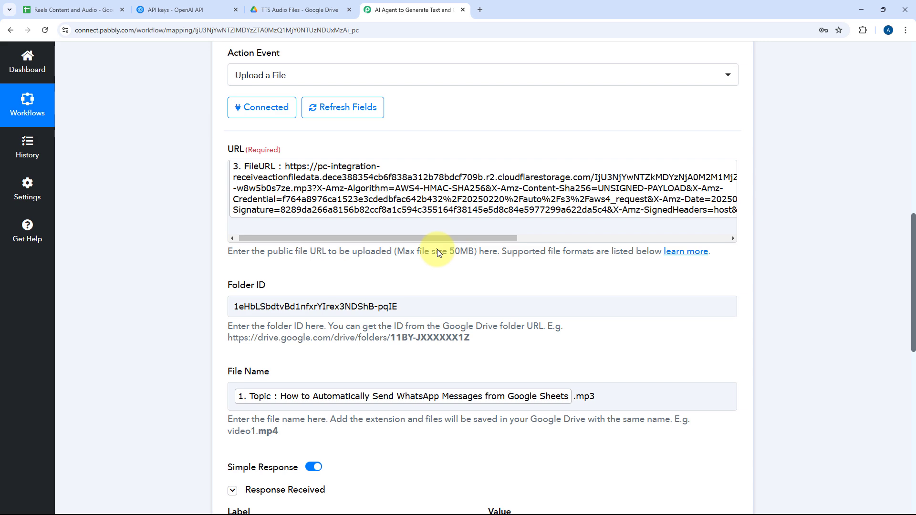
Collapse the settings of the Google Drive Upload a File action in the workflow.
scroll(436, 250, up, 4)
scroll(493, 212, down, 1)
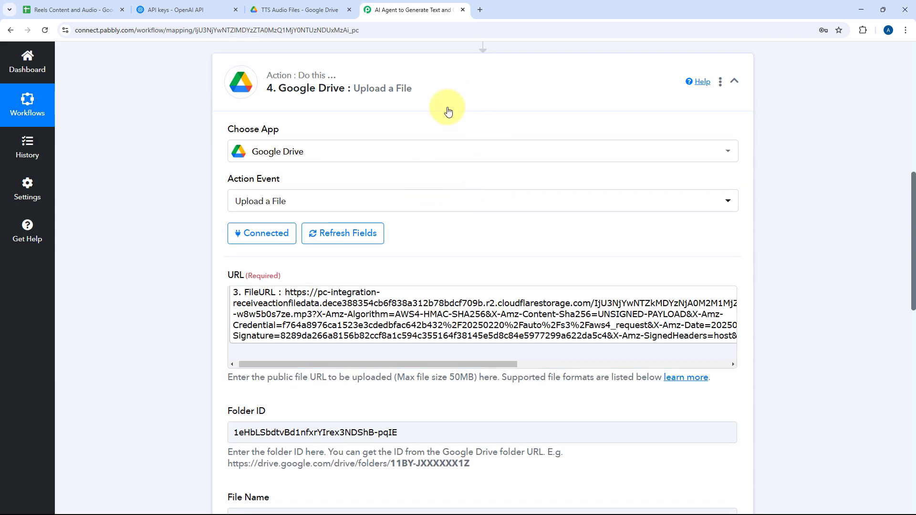
click(430, 76)
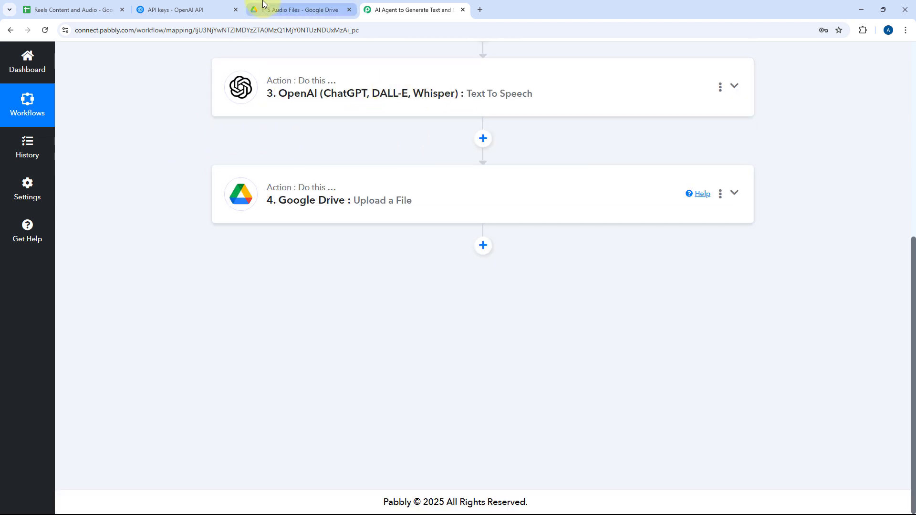
Check the TTS Audio Files folder in Google Drive and the Audio File URL column in the Reels Content and Audio sheet.
click(281, 8)
click(374, 282)
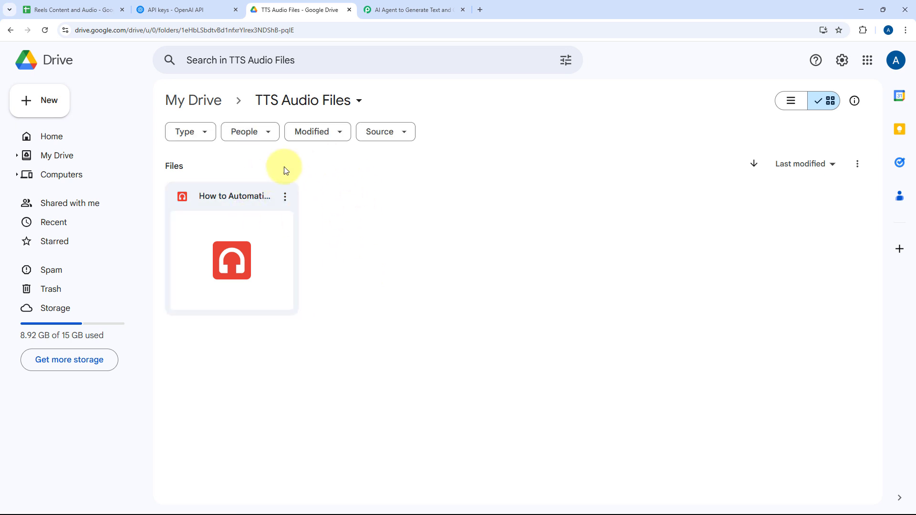
click(94, 4)
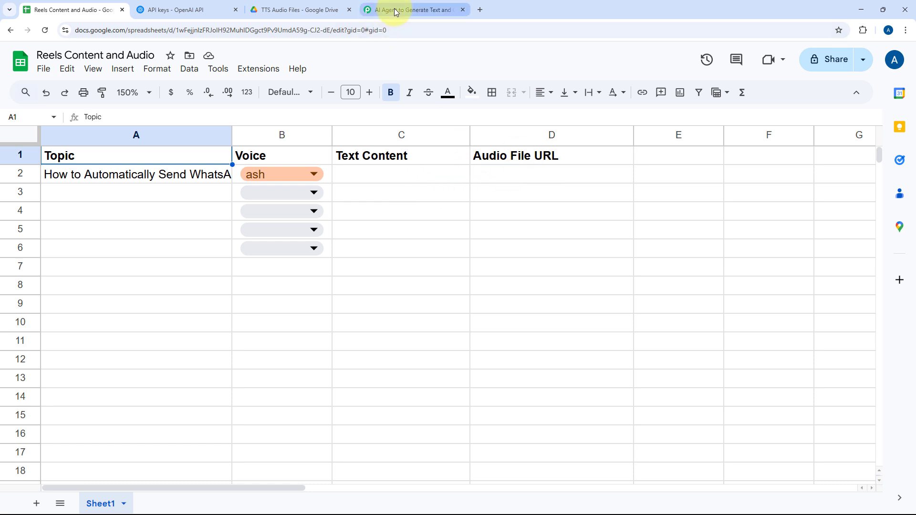
click(372, 9)
Reopen the MP3 in the TTS Audio Files folder, play it, close the preview and return to Pabbly Connect.
click(300, 10)
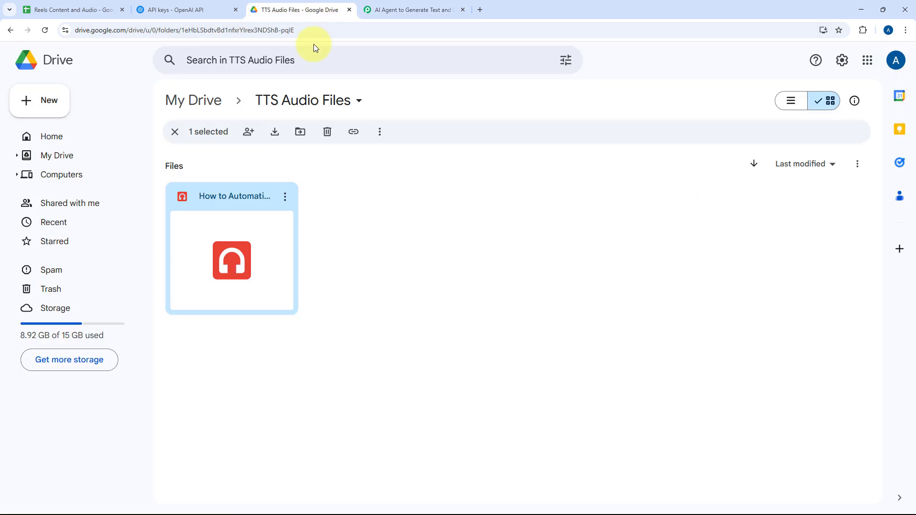
double_click(249, 219)
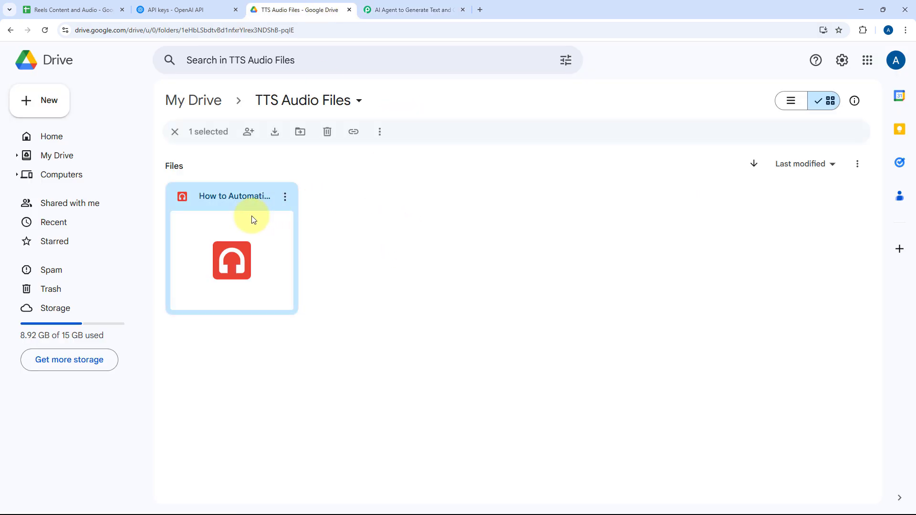
click(372, 327)
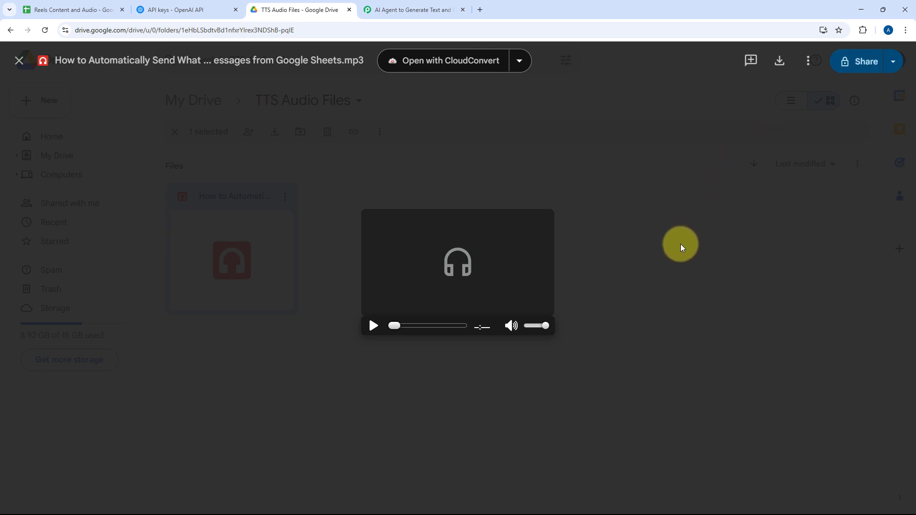
click(673, 242)
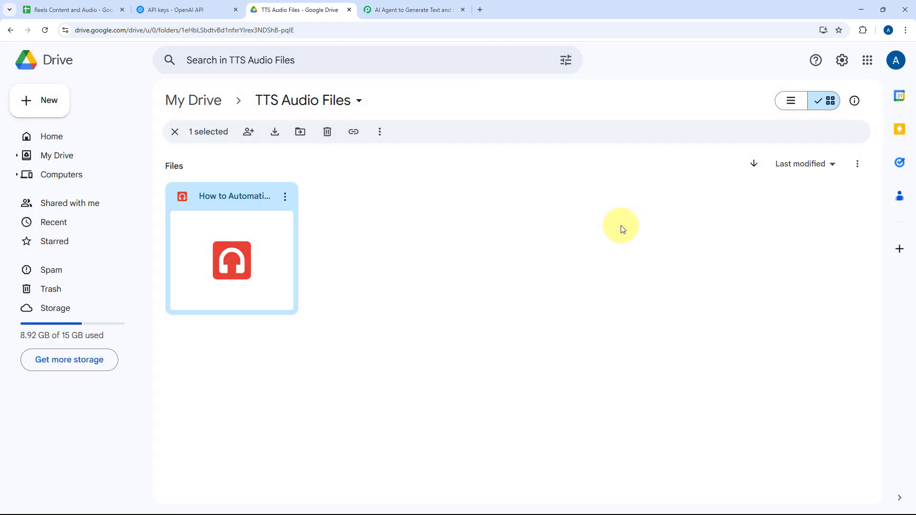
click(394, 5)
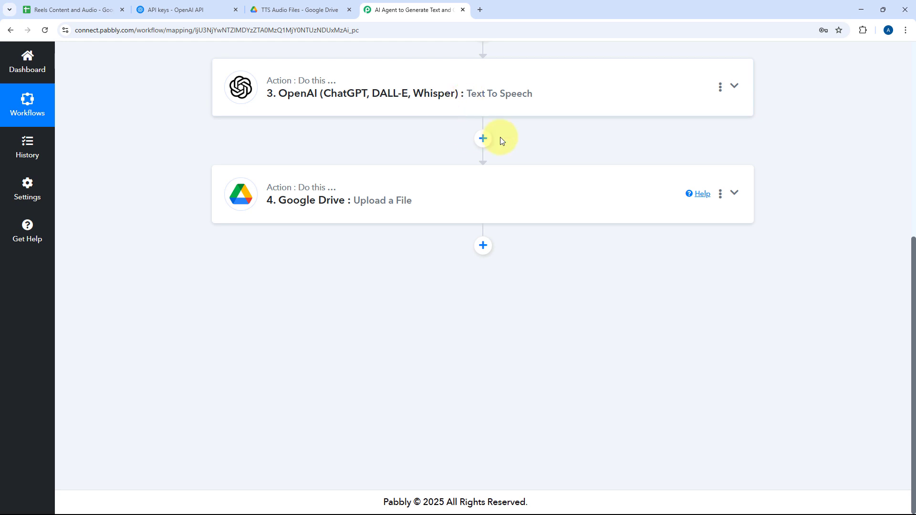
click(276, 5)
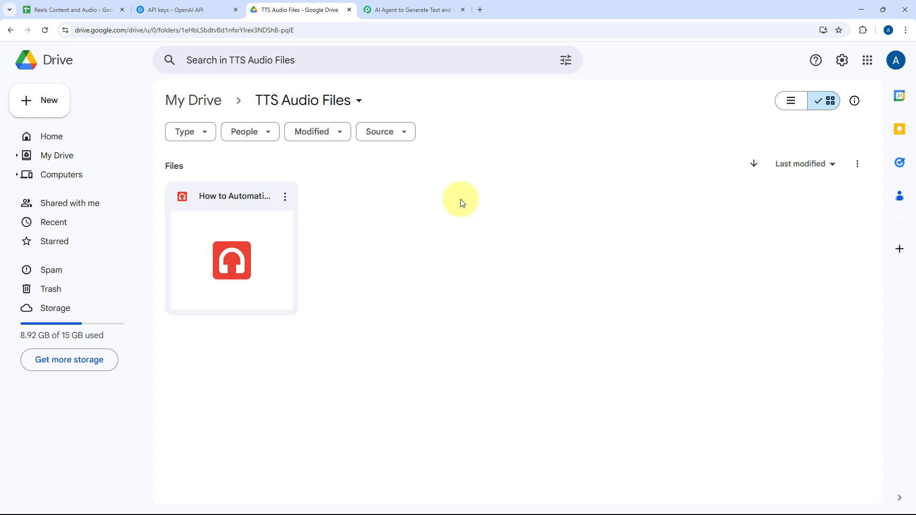
click(416, 9)
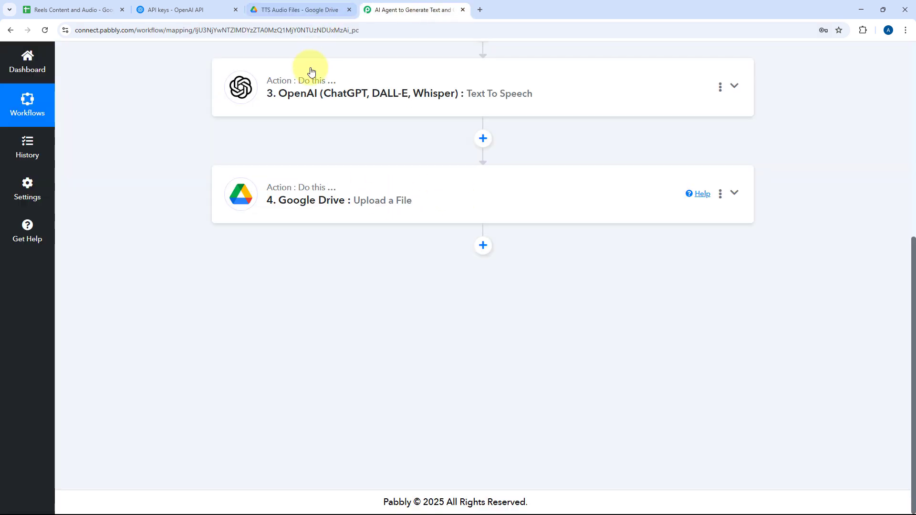
Add an action step after the Google Drive upload and choose Google Drive as its app.
click(482, 246)
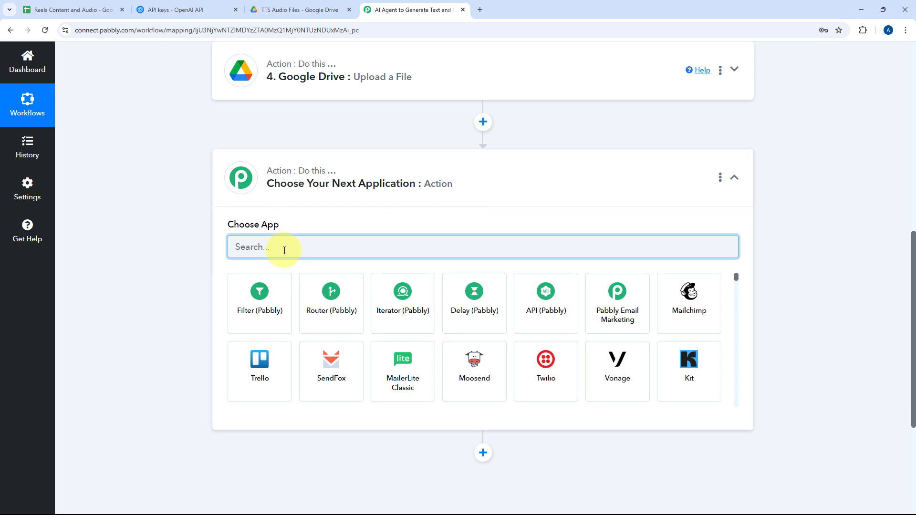
text(Google S)
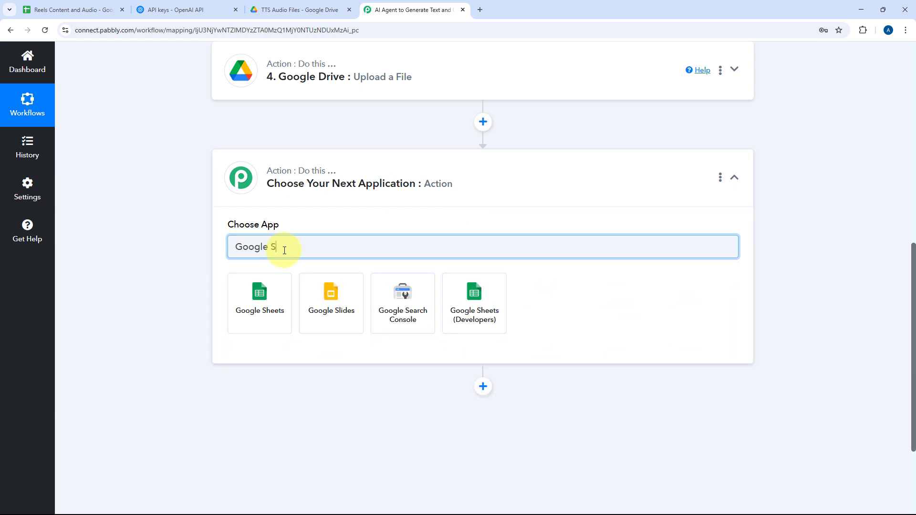
key(BackSpace)
text(D)
click(272, 307)
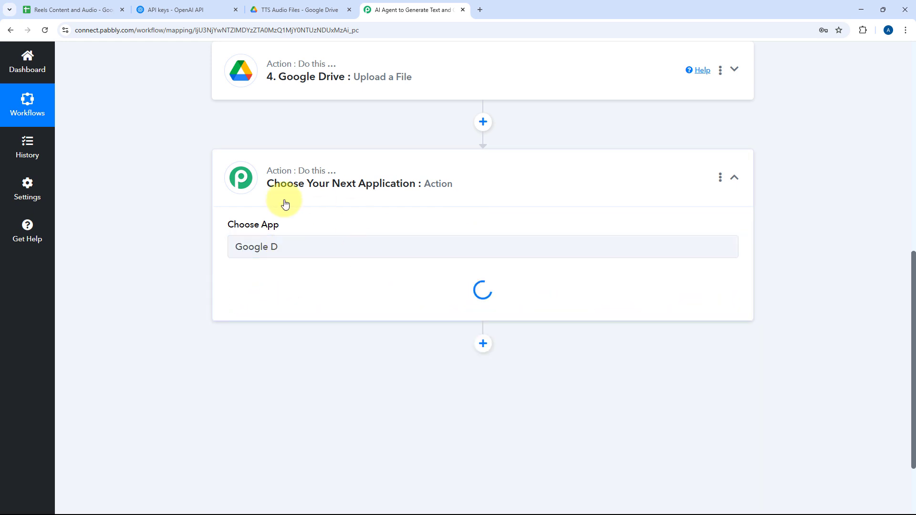
Set the action event to Share a File With Anyone and connect it using the existing Google Drive #58 connection.
click(278, 243)
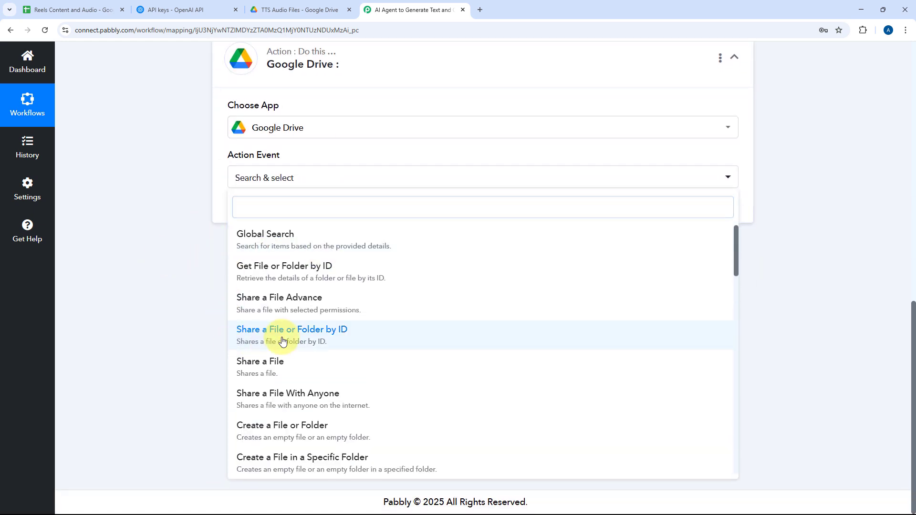
click(276, 331)
click(328, 185)
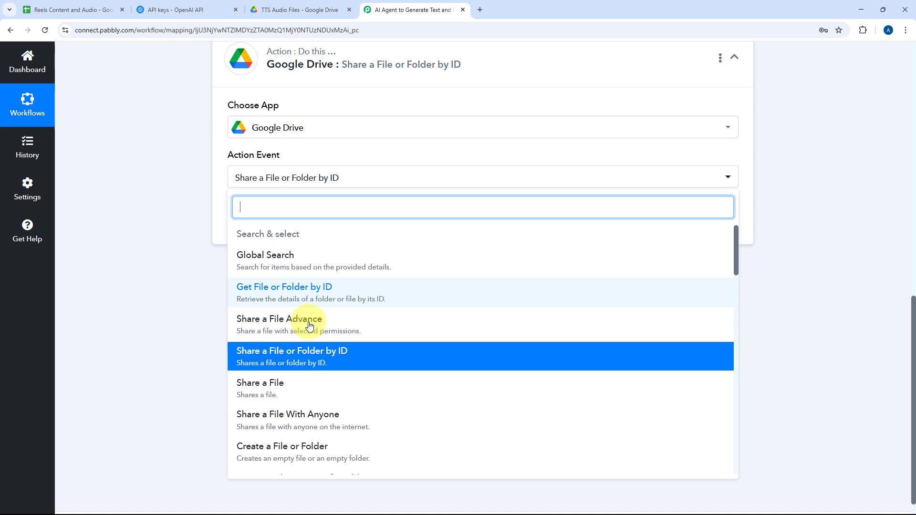
click(306, 417)
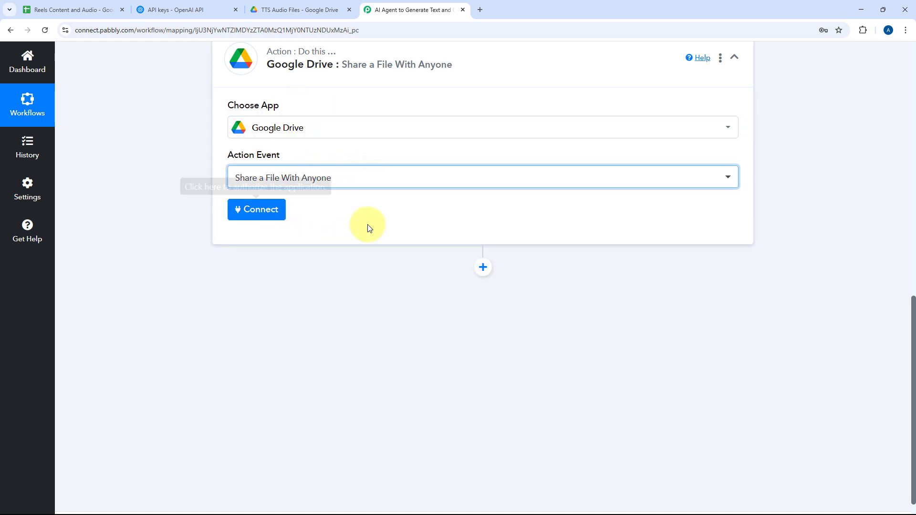
click(256, 213)
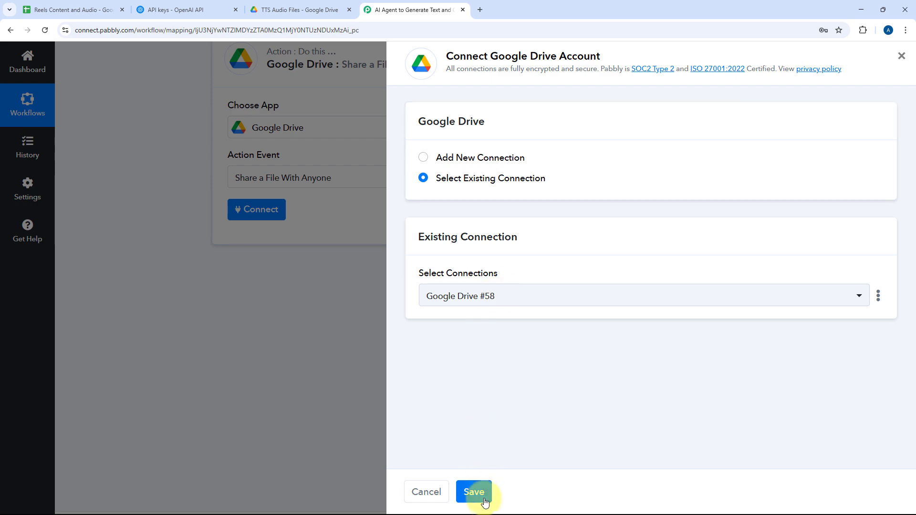
click(472, 491)
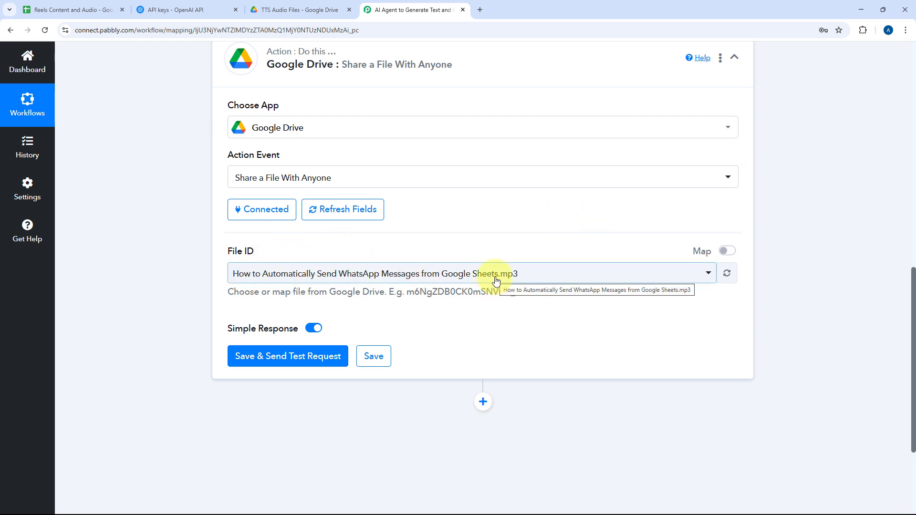
Examine the Google Drive files offered for the File ID and close the list without changing the selection.
click(522, 273)
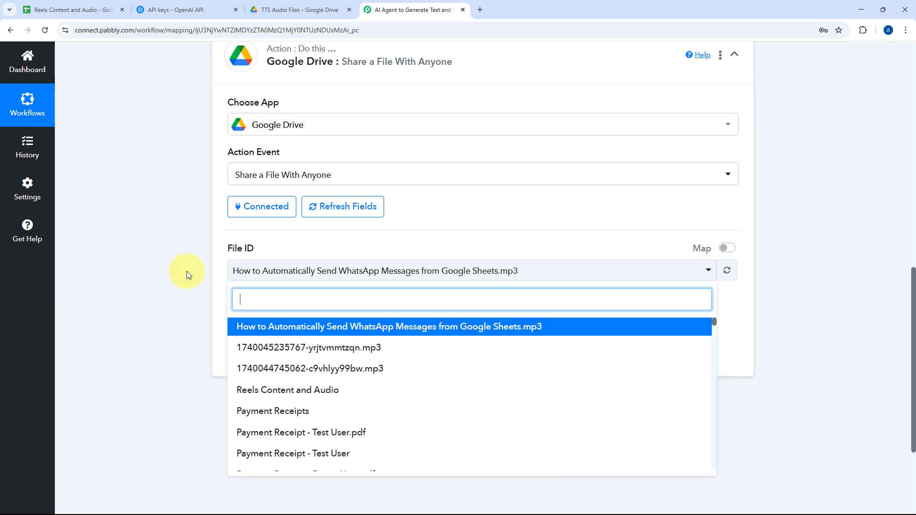
scroll(187, 271, down, 3)
scroll(437, 210, down, 5)
scroll(437, 210, up, 5)
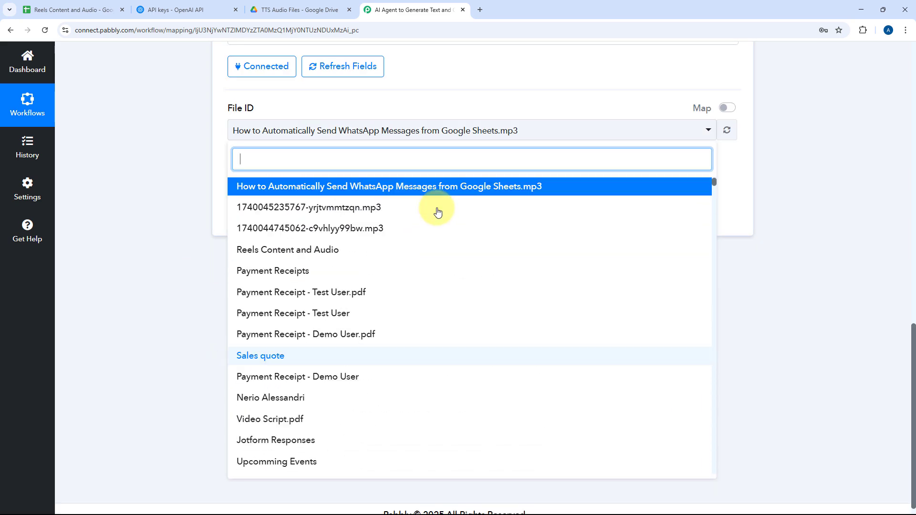
click(527, 96)
scroll(528, 96, up, 5)
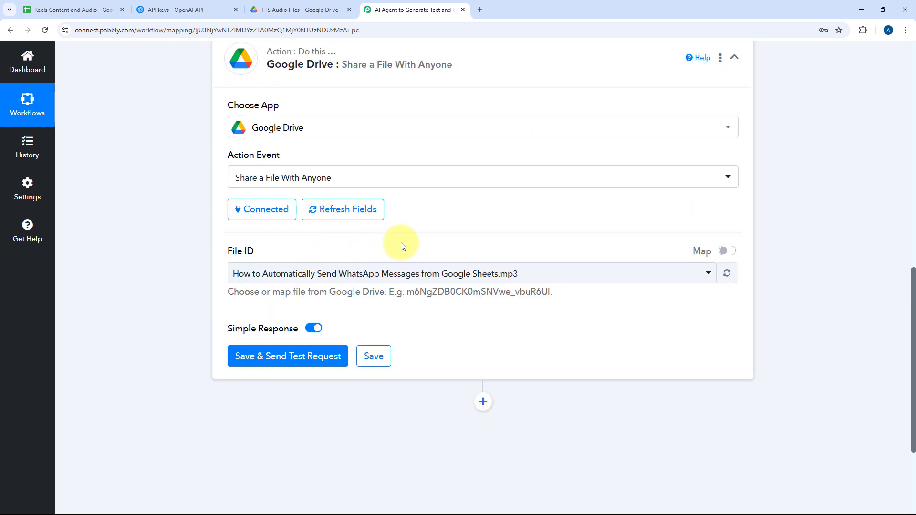
scroll(512, 329, down, 2)
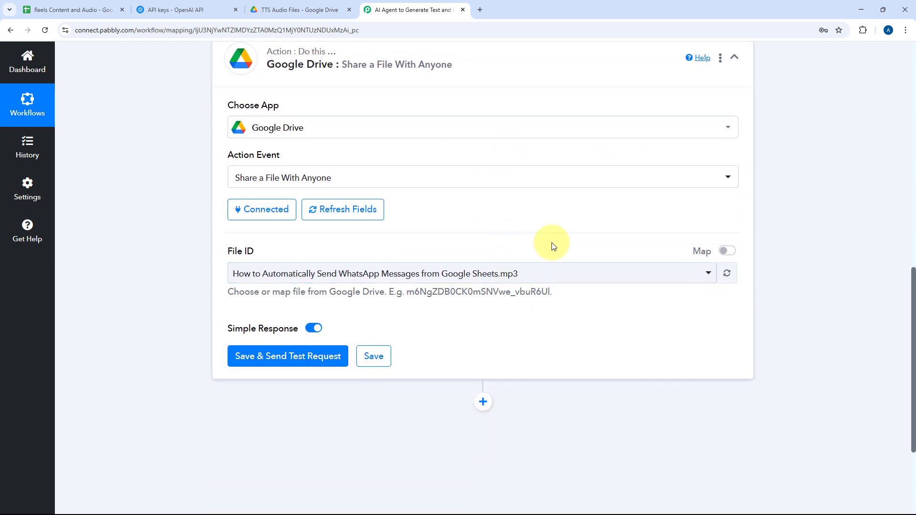
Enable mapping for the File ID and replace its fixed value with Response Result UploadedFileId from the Google Drive upload step.
click(726, 252)
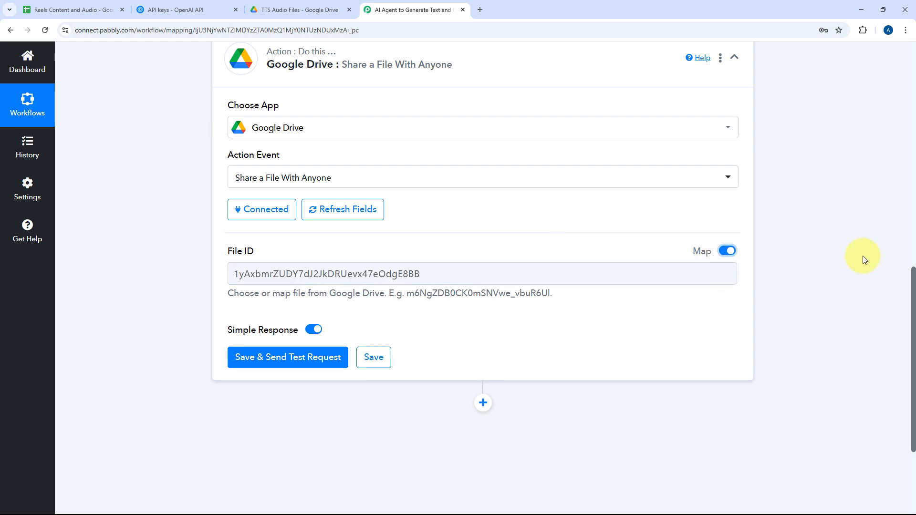
click(492, 272)
key(ctrl+a)
key(BackSpace)
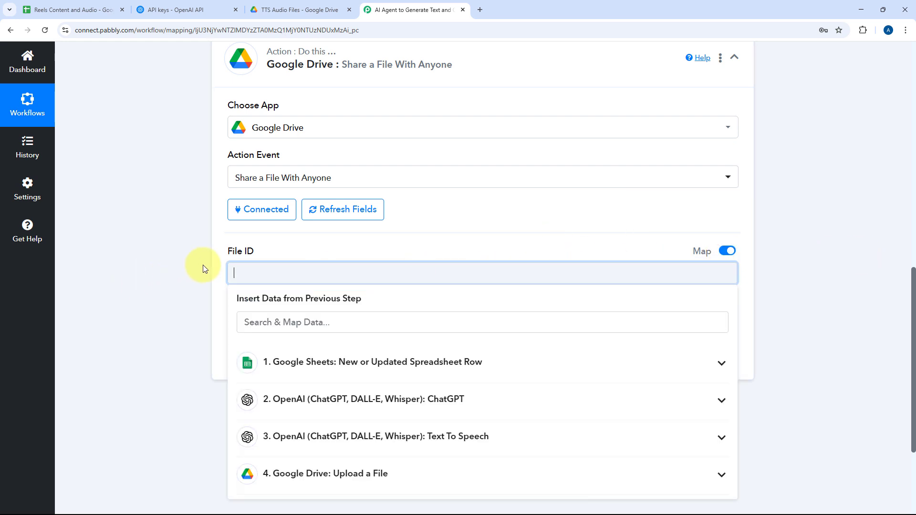
scroll(207, 262, down, 2)
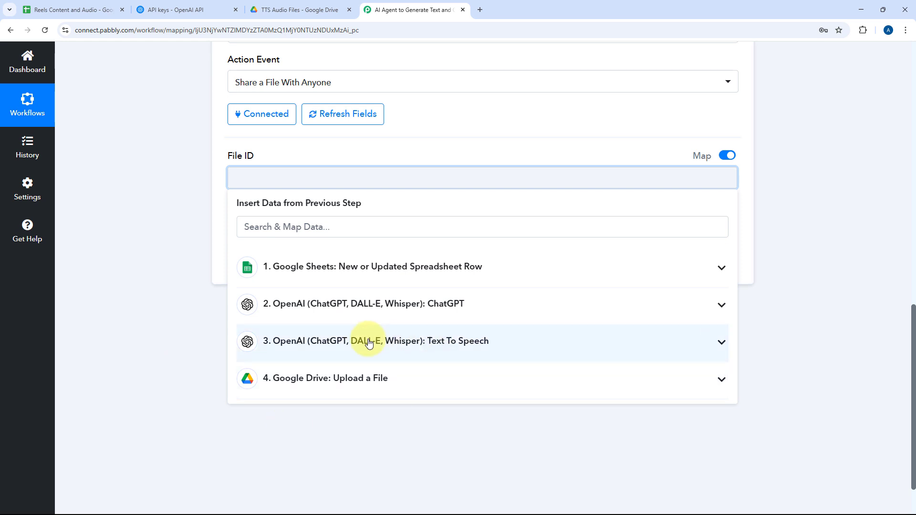
click(364, 381)
scroll(363, 405, down, 2)
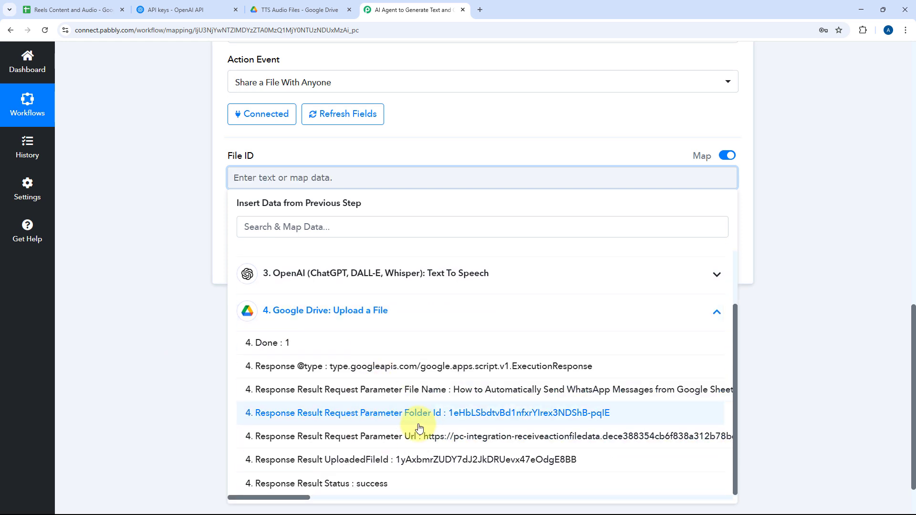
click(372, 465)
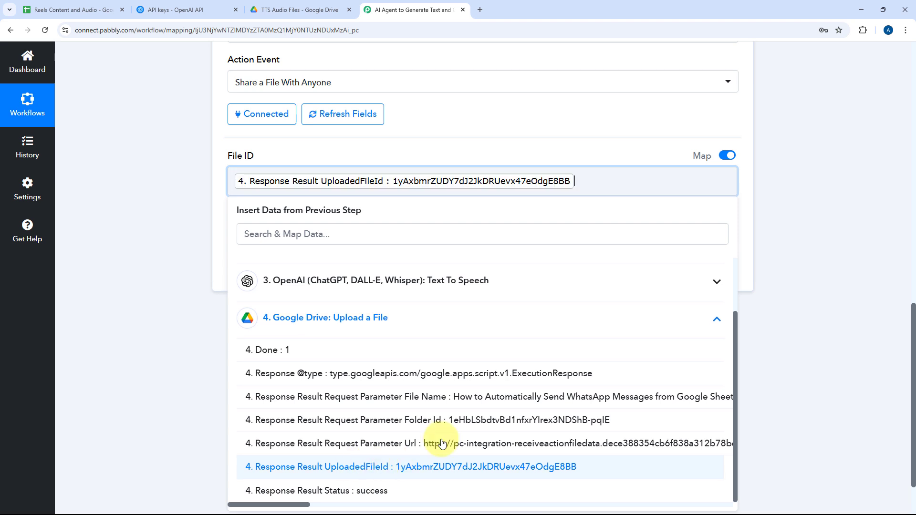
click(454, 140)
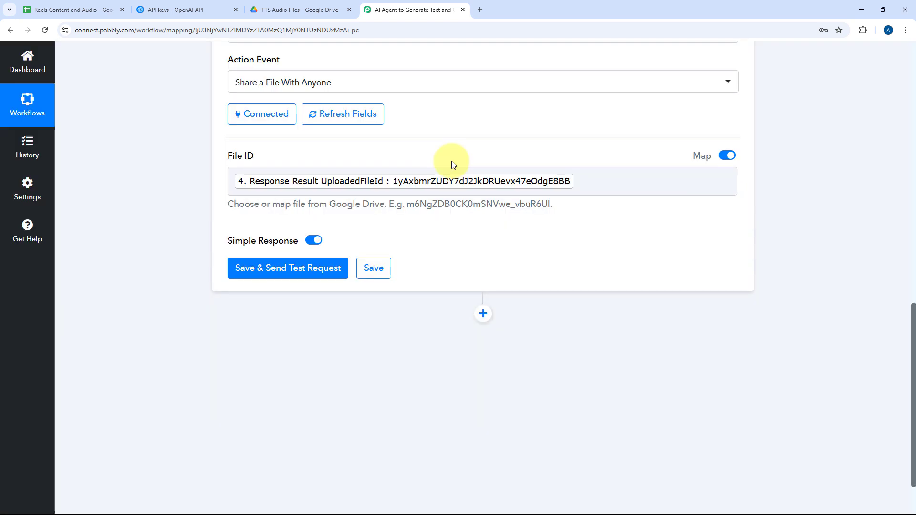
Save the Share a File With Anyone action, send a test request and review the response received.
click(302, 275)
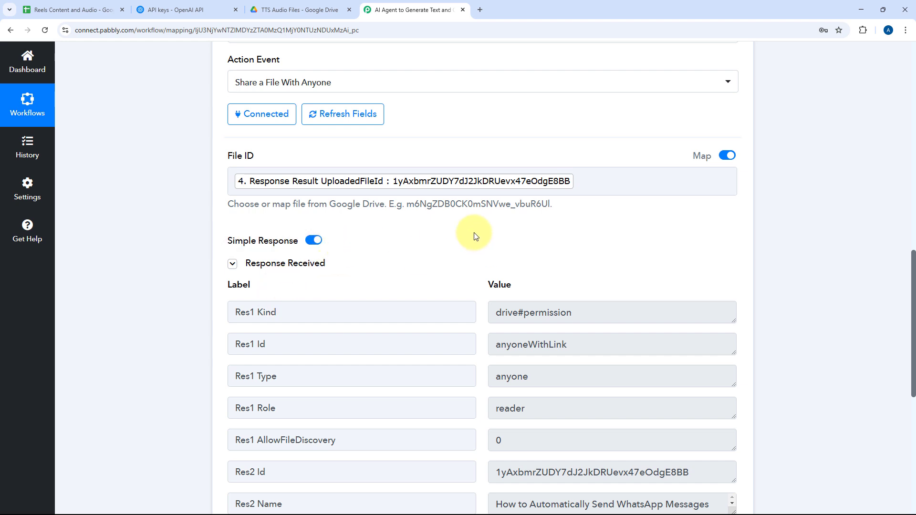
scroll(475, 236, down, 3)
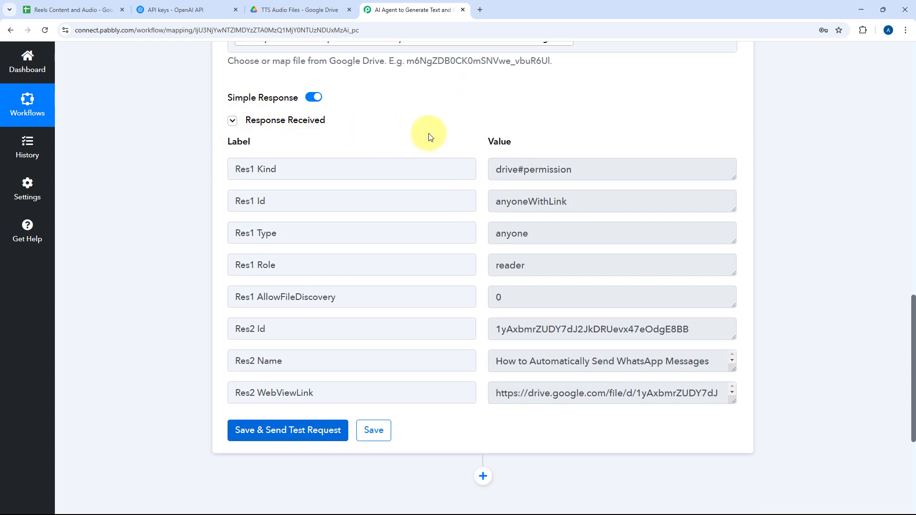
scroll(518, 277, down, 2)
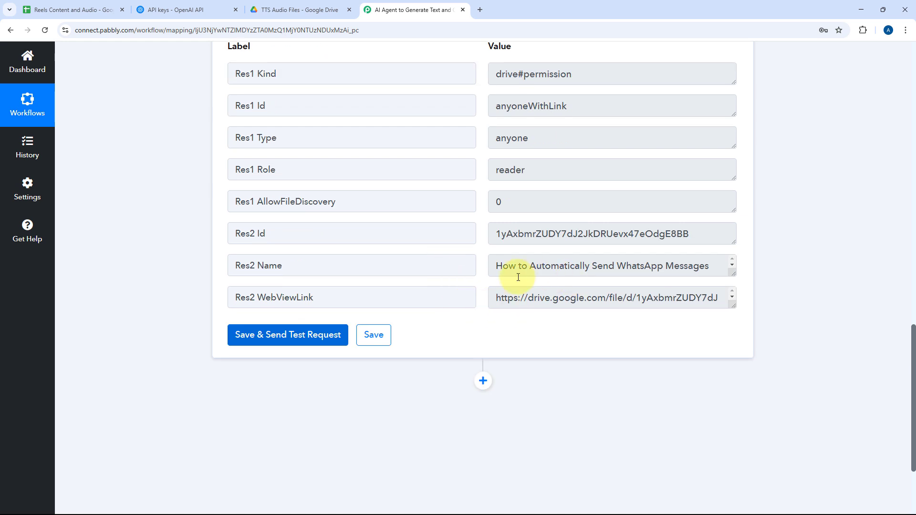
Open the Res2 WebViewLink from the file-sharing response in a new browser tab to check the shared audio file, and close that tab.
drag(729, 304, 725, 359)
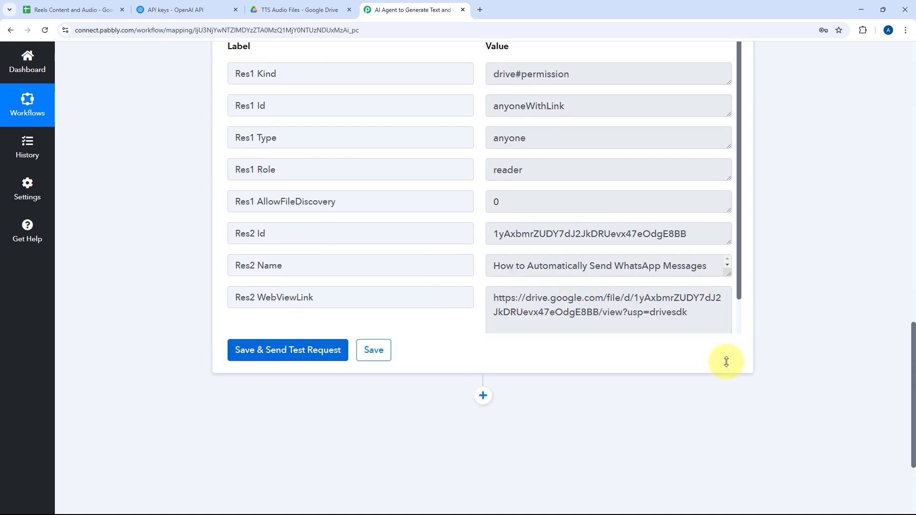
triple_click(680, 317)
key(ctrl+c)
key(ctrl+t)
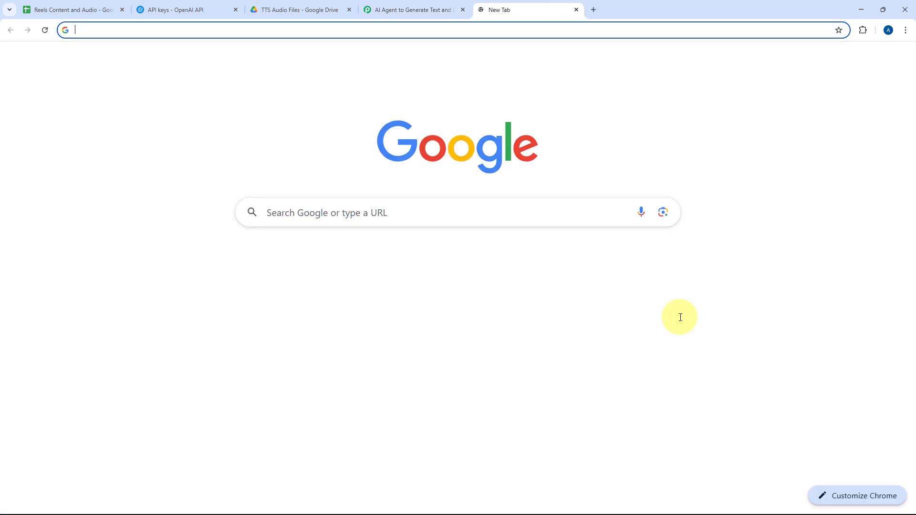
key(ctrl+v)
key(Return)
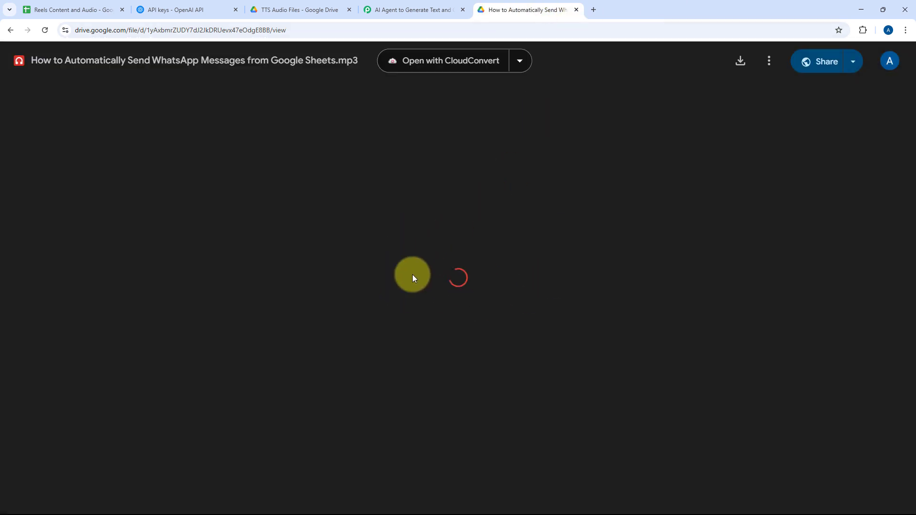
click(576, 10)
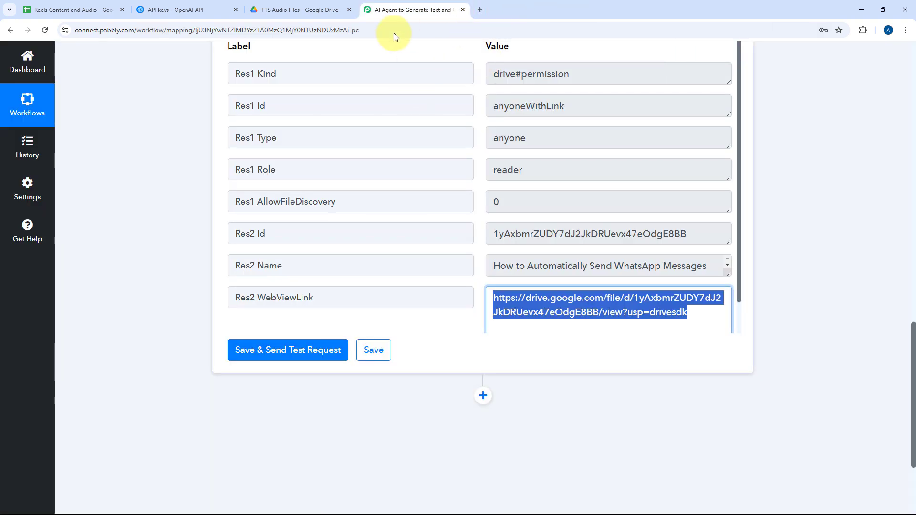
Check the Text Content and Audio File URL columns in the Reels Content and Audio spreadsheet, and return to the WebViewLink in the workflow response.
click(82, 9)
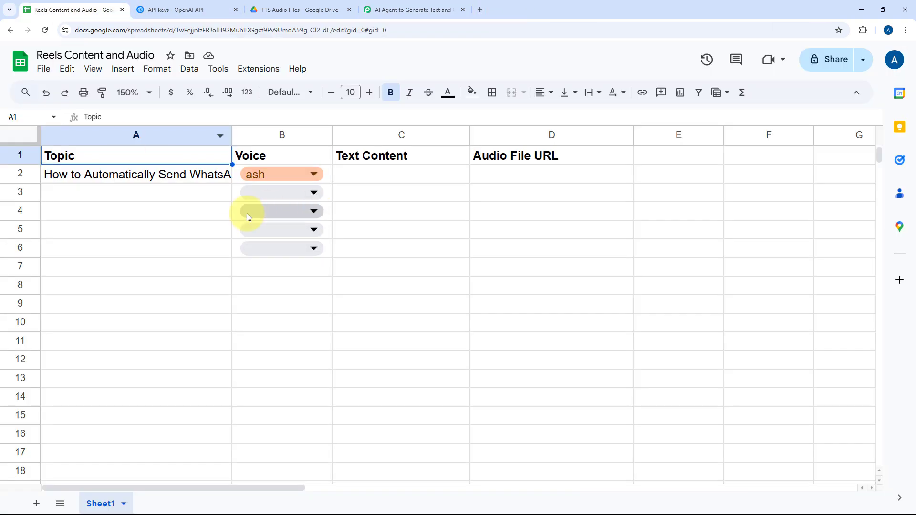
click(429, 6)
click(481, 198)
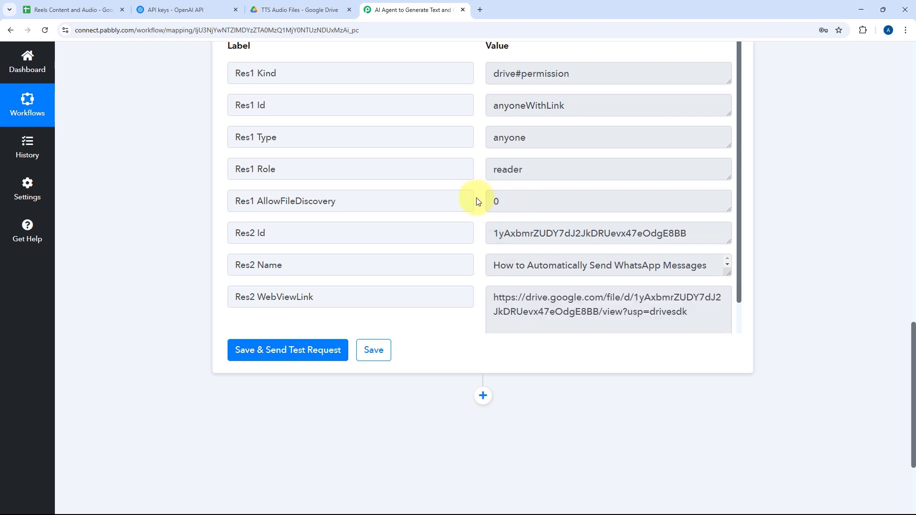
scroll(476, 198, down, 1)
drag(713, 286, 508, 270)
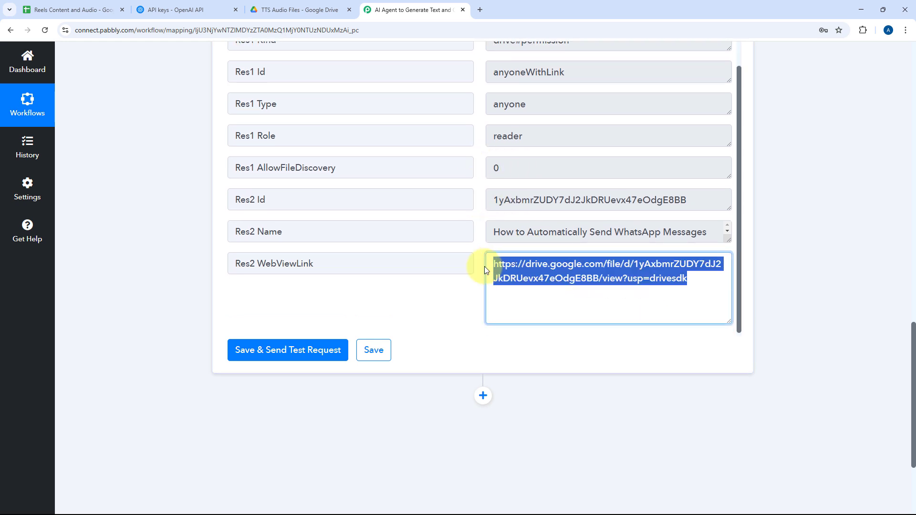
scroll(484, 356, down, 2)
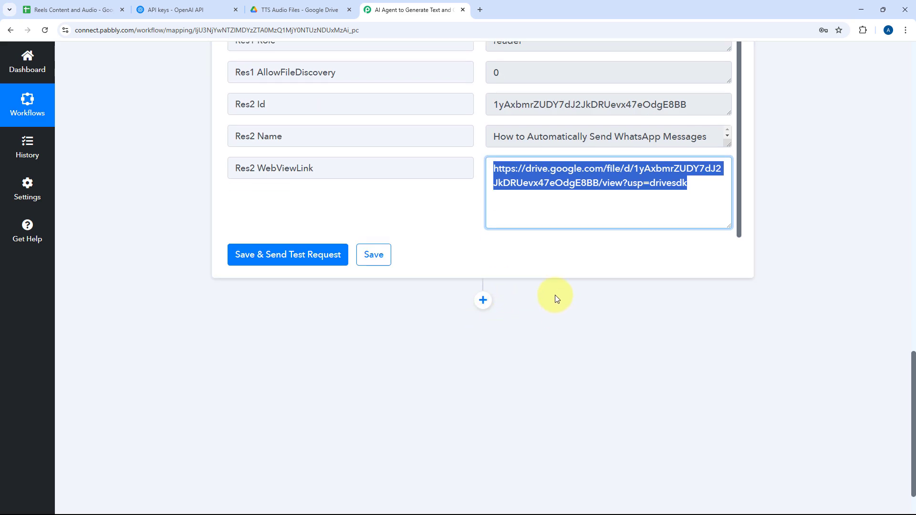
Add another action step after Share a File With Anyone and choose Google Sheets as its app.
click(483, 301)
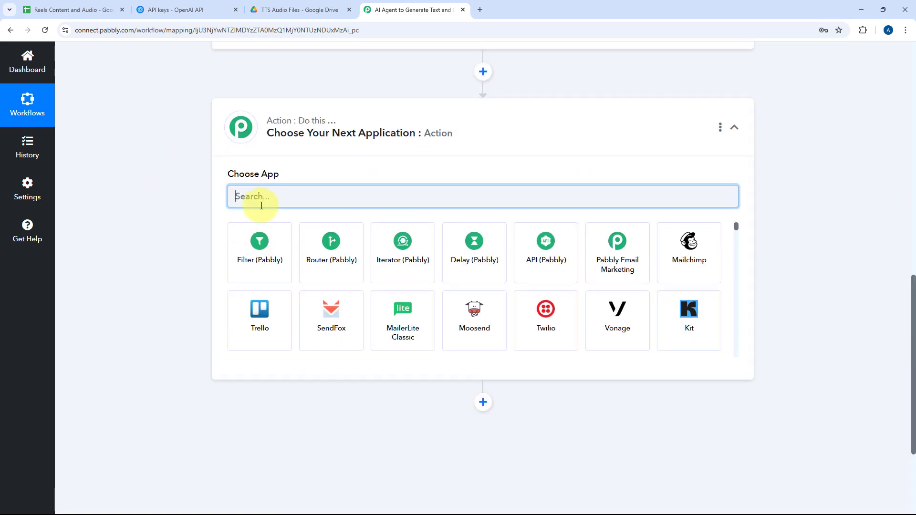
text(Google Sheets)
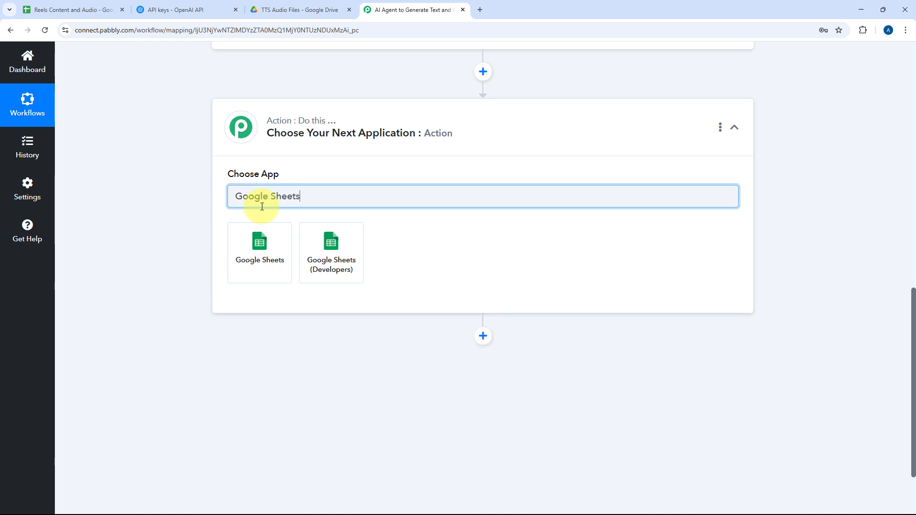
click(260, 244)
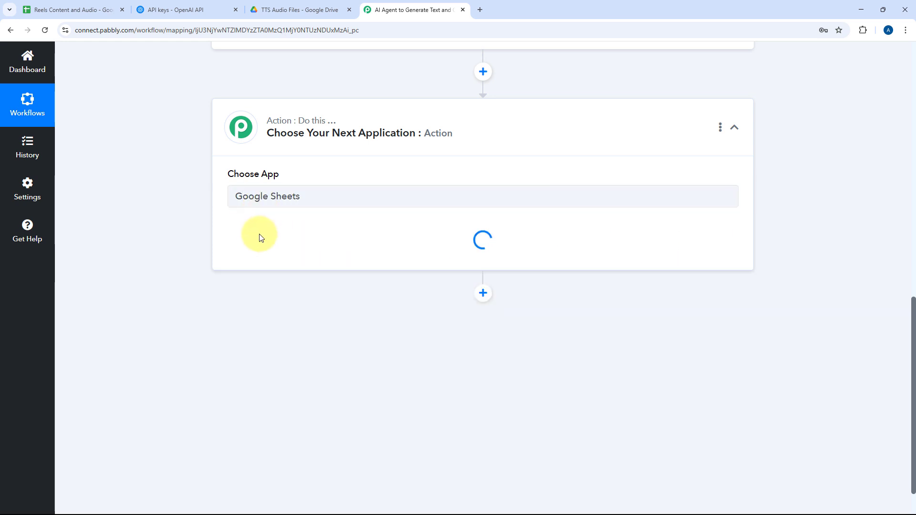
Set the action event of the new Google Sheets step to Update Row.
click(286, 251)
scroll(163, 282, down, 2)
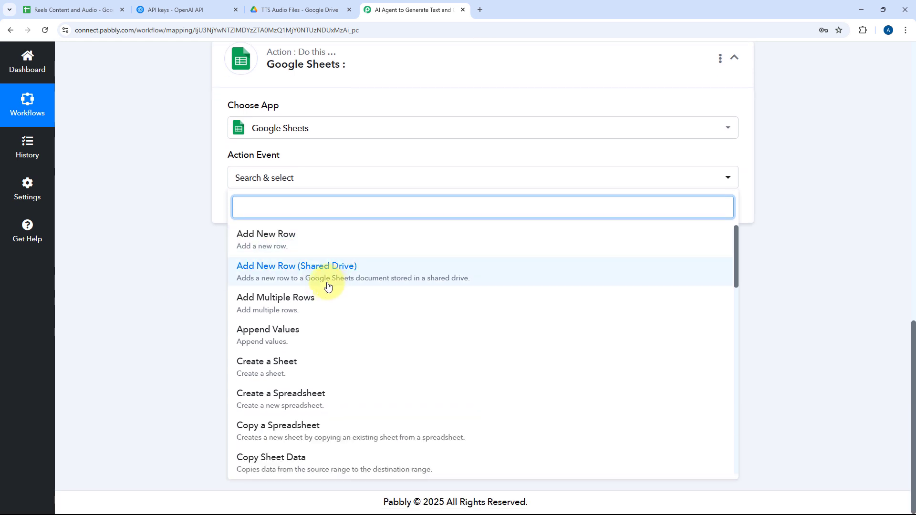
scroll(328, 285, down, 2)
text(Upa)
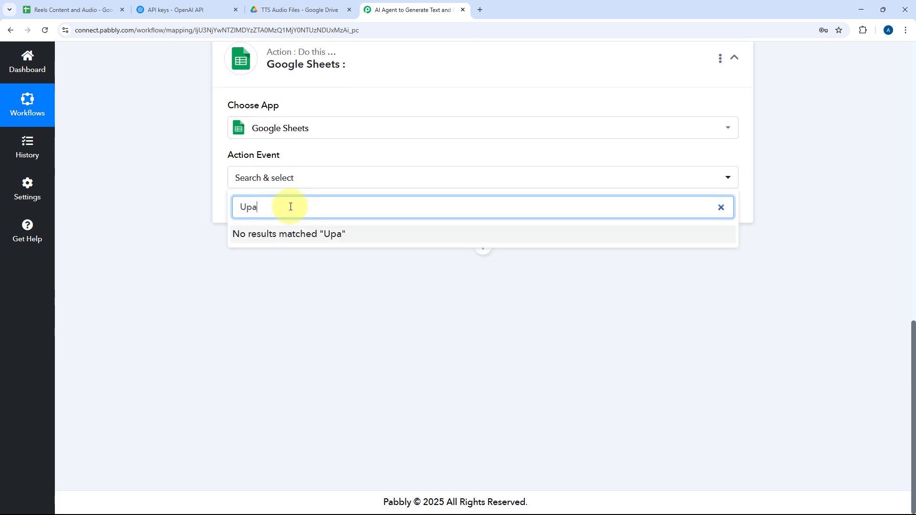
key(BackSpace)
text(d)
click(268, 238)
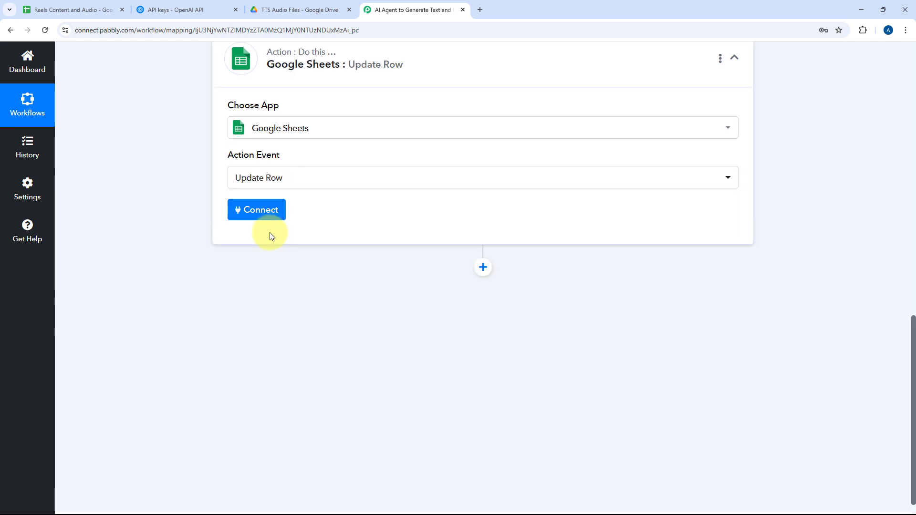
Connect the Update Row action through a new Google Sheets connection, signing in with the Google account and granting Pabbly Connect Sheets access.
scroll(212, 262, up, 2)
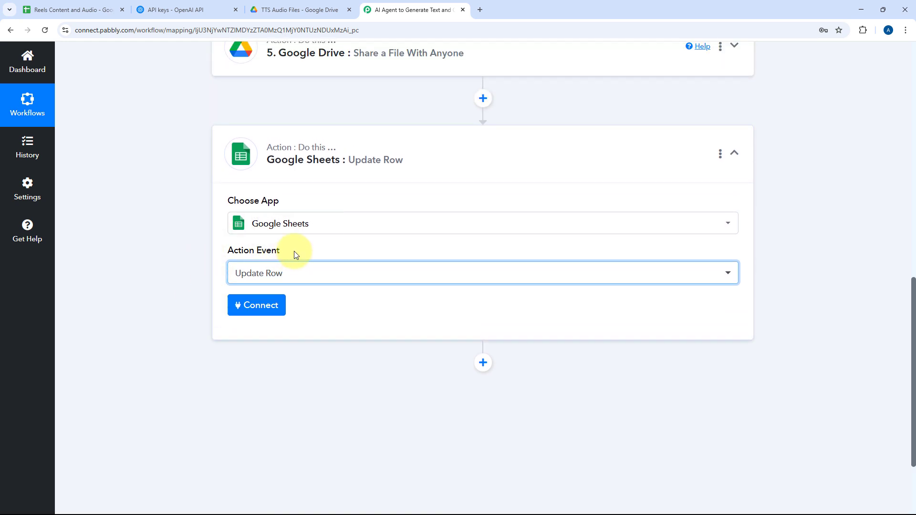
scroll(294, 252, down, 1)
click(266, 265)
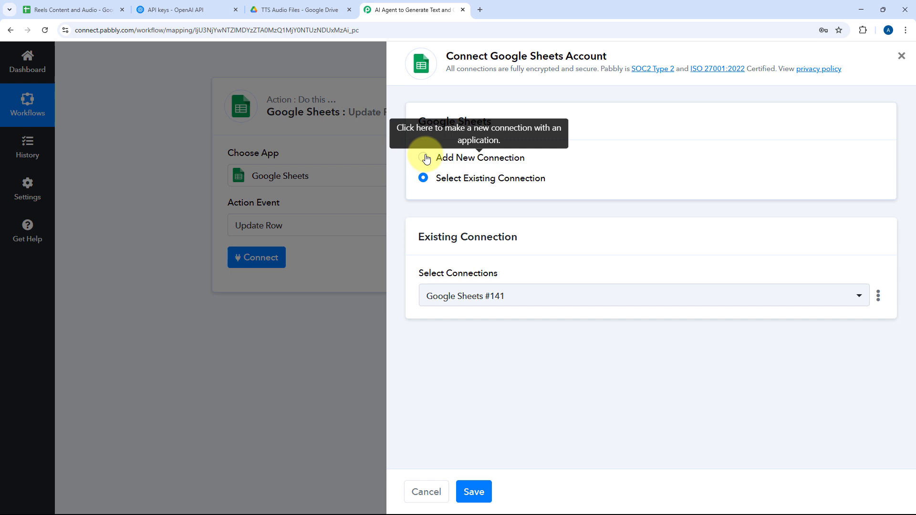
click(423, 158)
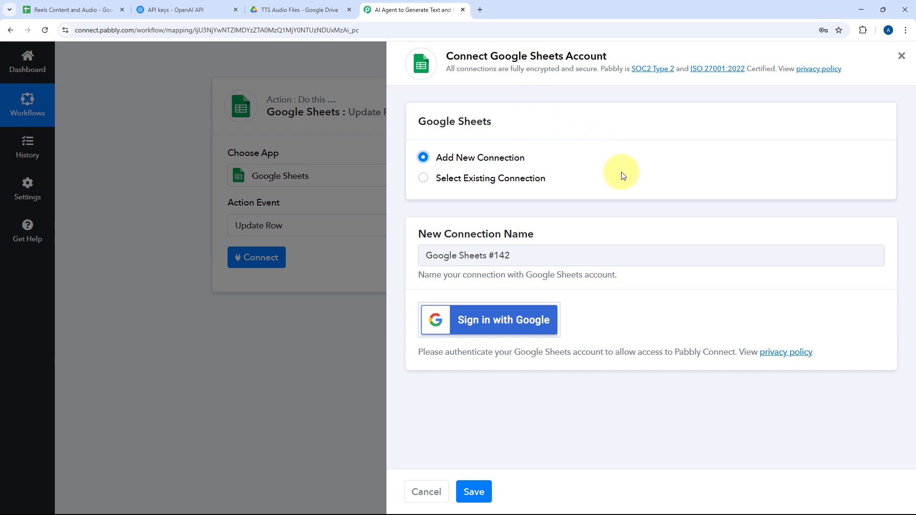
click(494, 333)
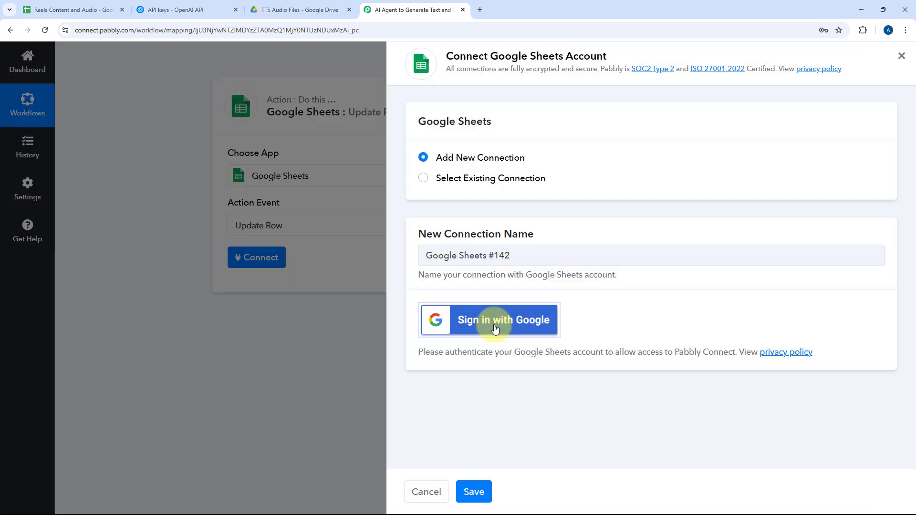
click(274, 101)
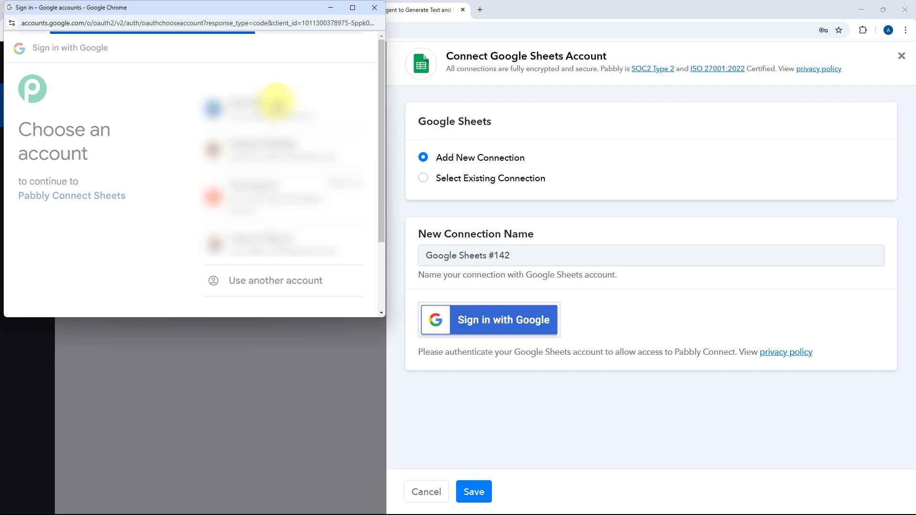
scroll(286, 181, down, 3)
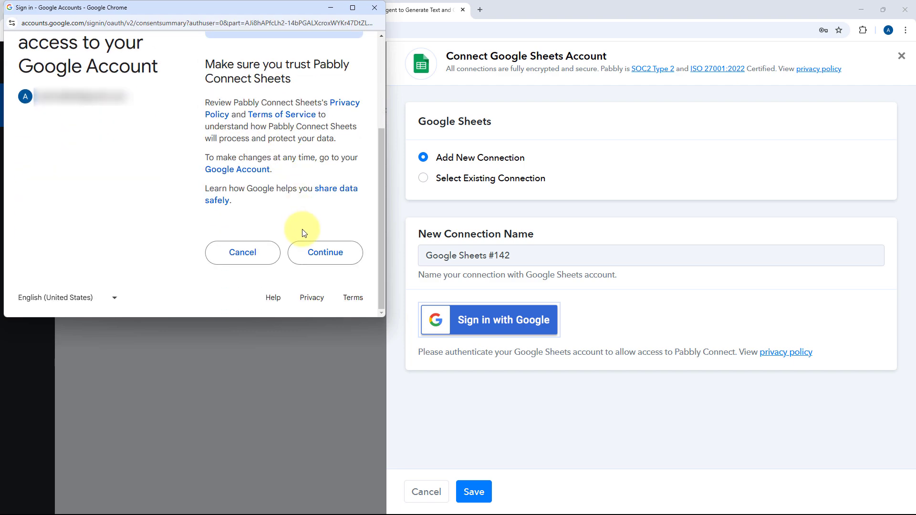
click(313, 253)
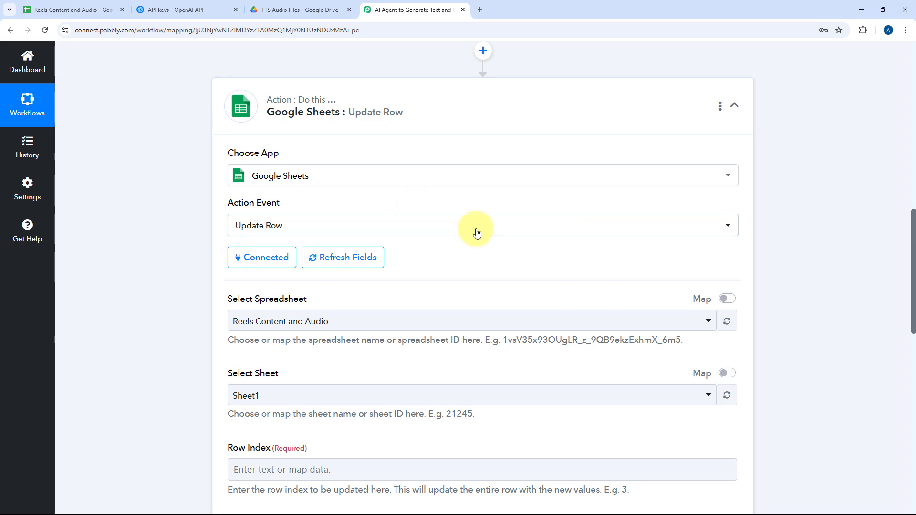
Examine the spreadsheets offered for the Update Row action, keep Reels Content and Audio selected, and view that spreadsheet's rows and columns.
scroll(476, 233, down, 3)
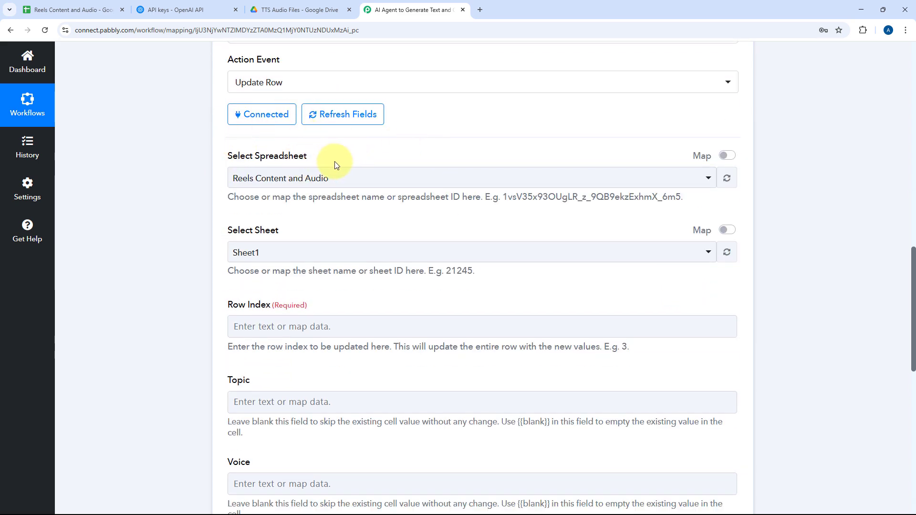
click(370, 179)
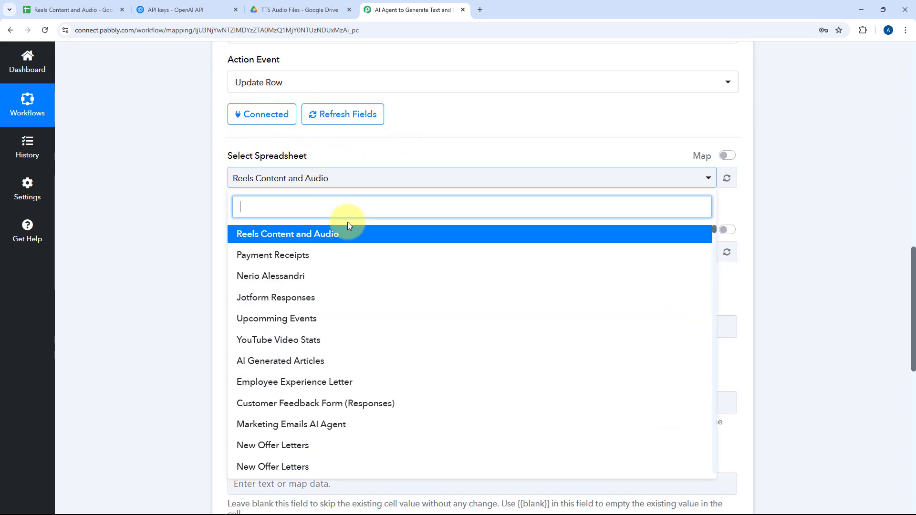
scroll(379, 282, down, 4)
scroll(389, 272, up, 4)
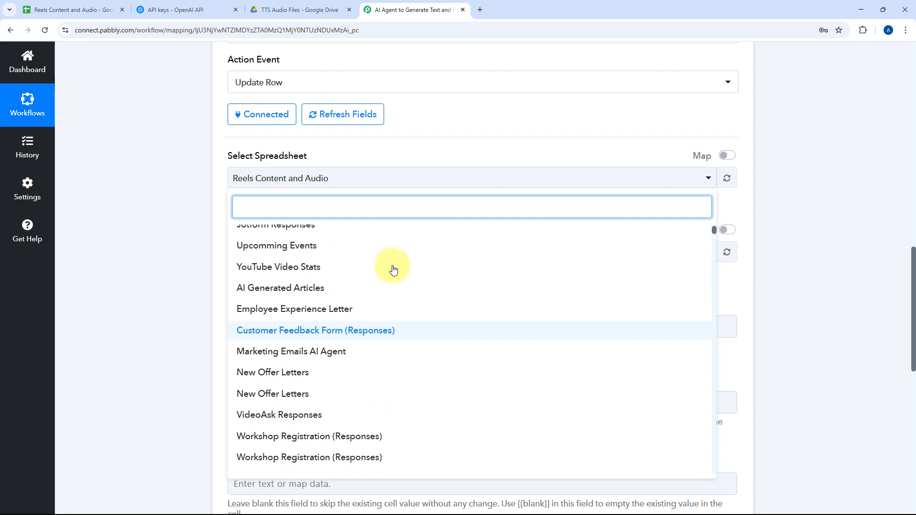
click(410, 169)
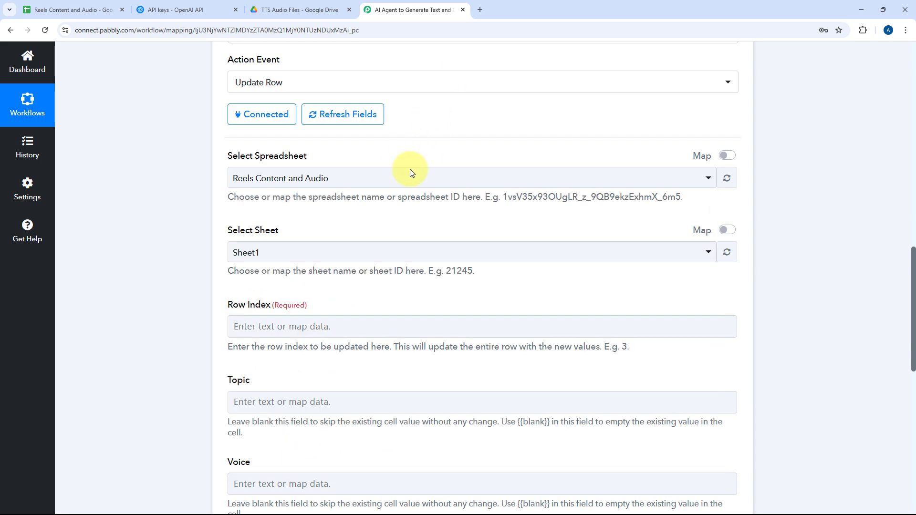
click(99, 9)
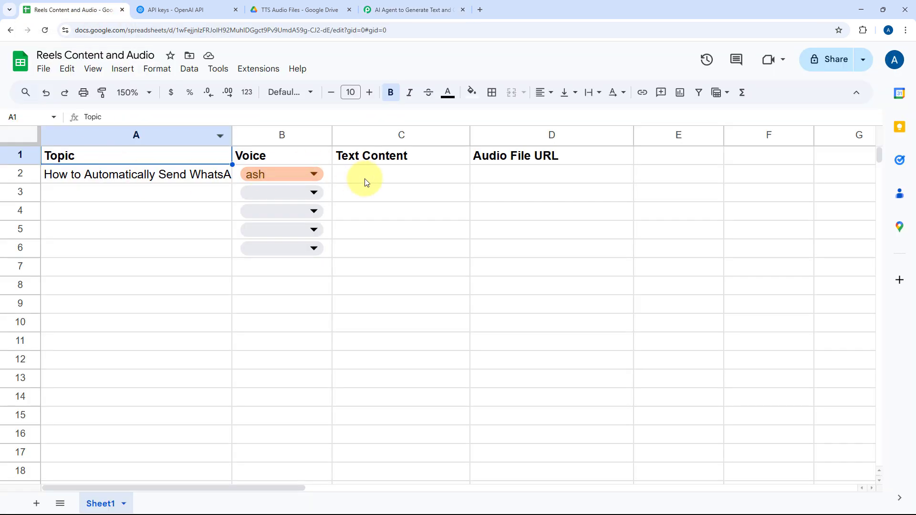
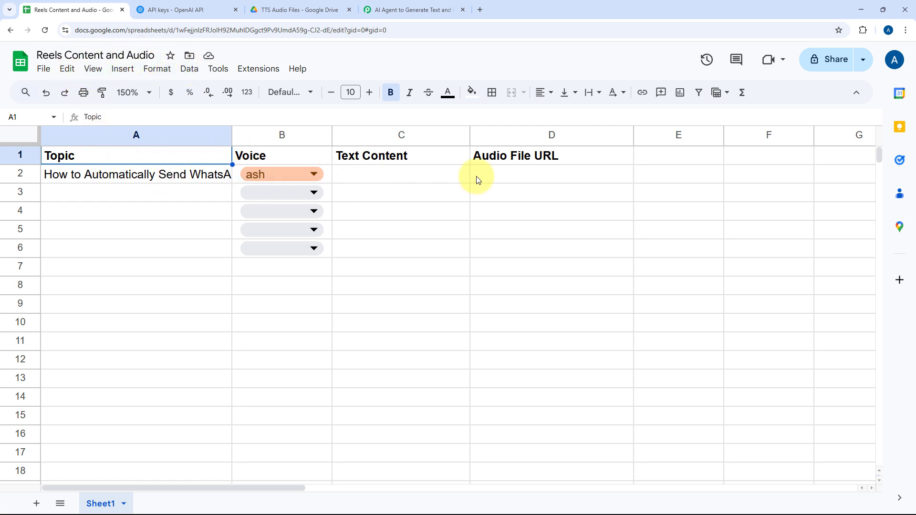
Keep the Reels Content and Audio spreadsheet and select Sheet1 as the sheet for the Update Row action.
click(395, 4)
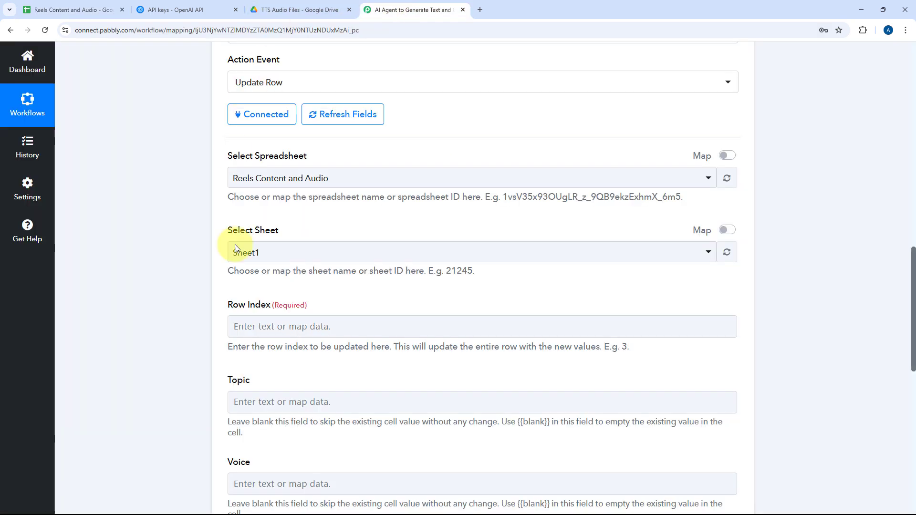
click(315, 178)
click(273, 235)
scroll(182, 96, down, 1)
click(85, 9)
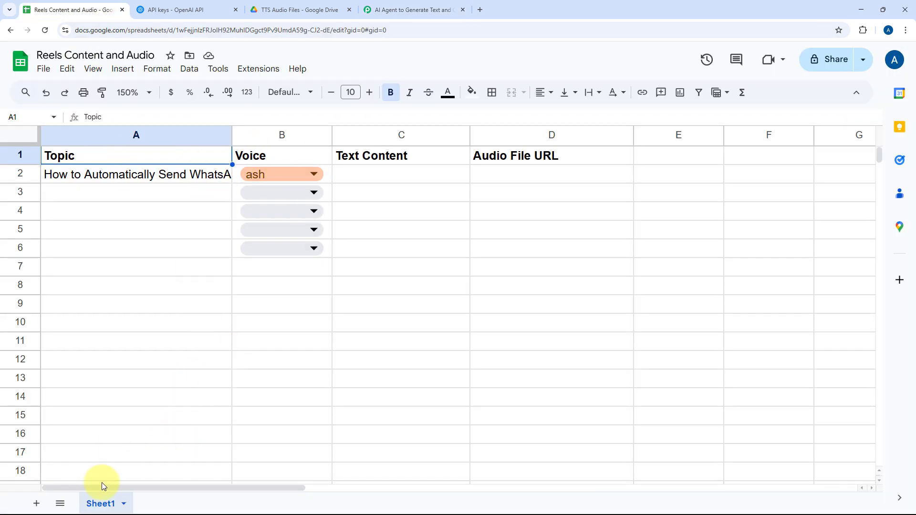
click(380, 7)
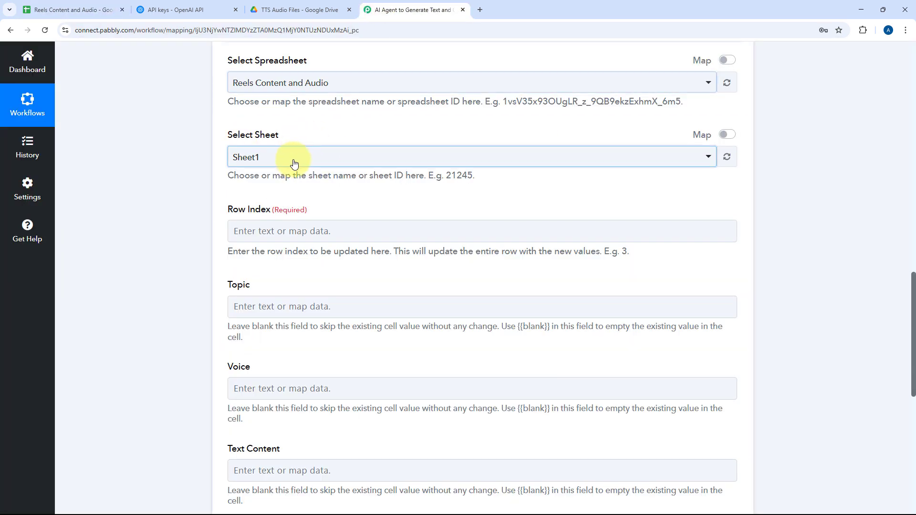
click(260, 163)
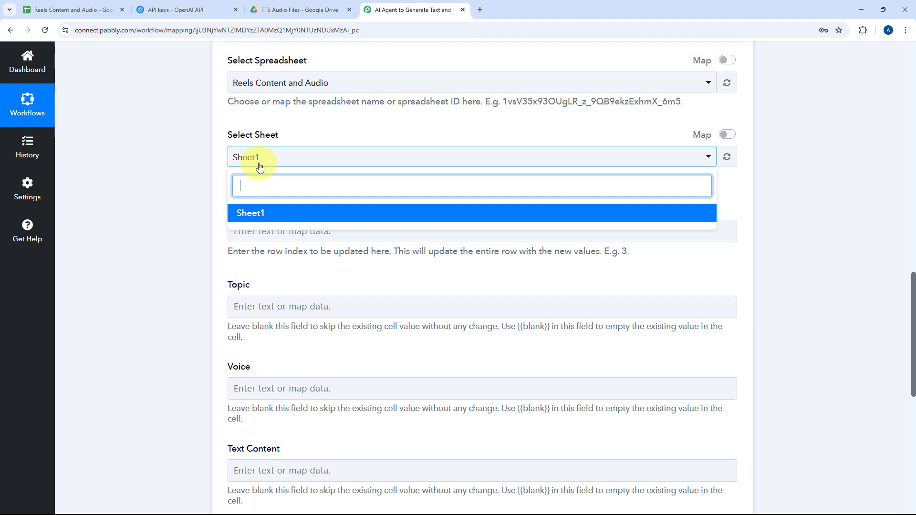
click(273, 216)
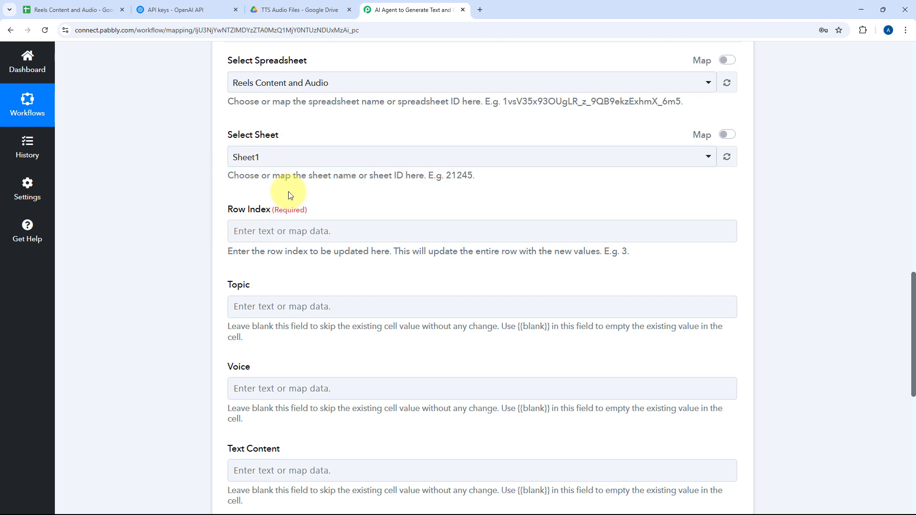
Compare the required Row Index field with the spreadsheet row that holds the topic.
scroll(239, 195, down, 1)
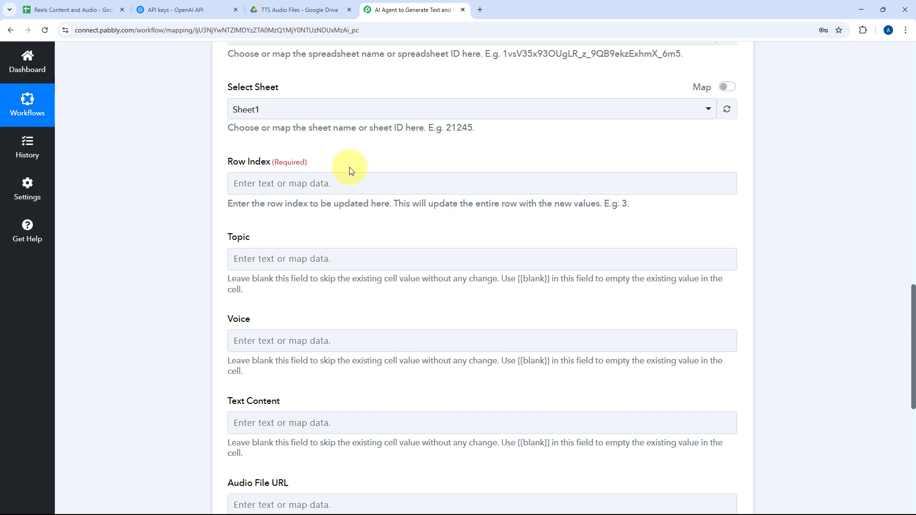
click(65, 10)
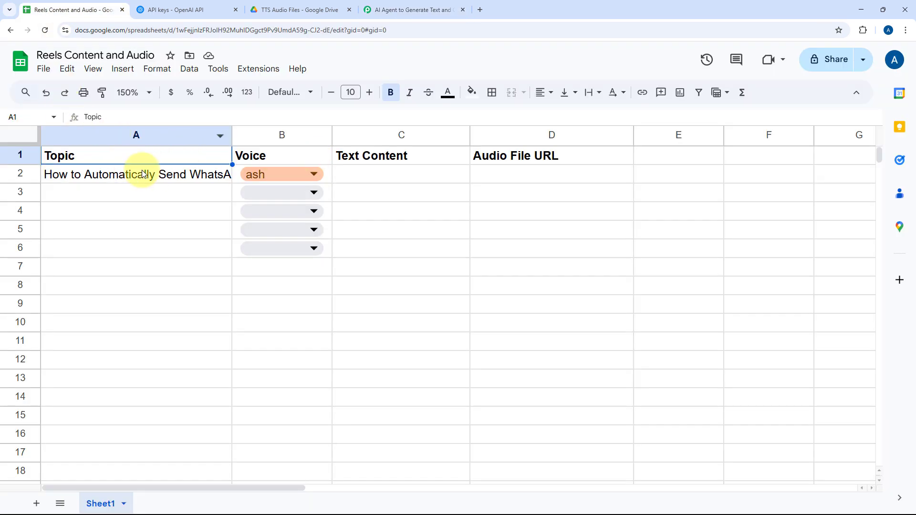
click(378, 8)
click(98, 11)
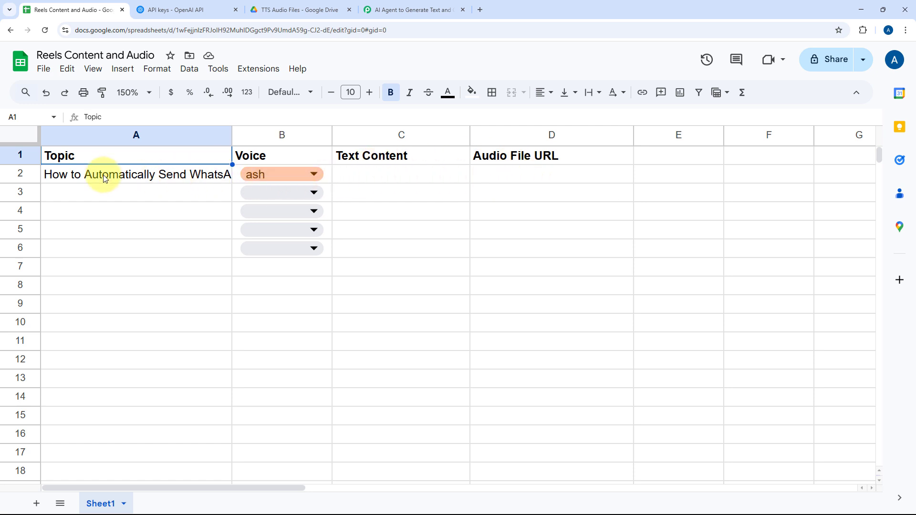
click(410, 9)
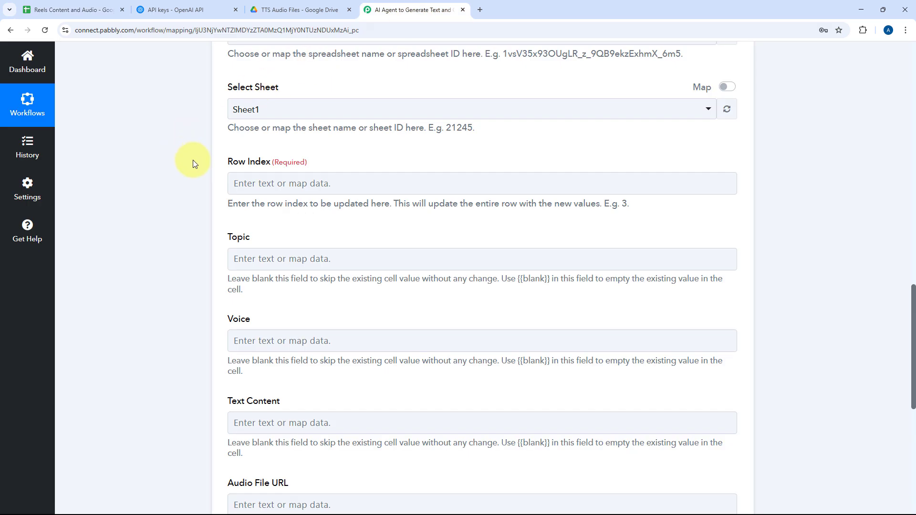
Open the New or Updated Spreadsheet Row trigger and examine the RowIndex value in its received response.
scroll(193, 159, up, 12)
right_click(175, 199)
click(173, 161)
scroll(172, 160, up, 5)
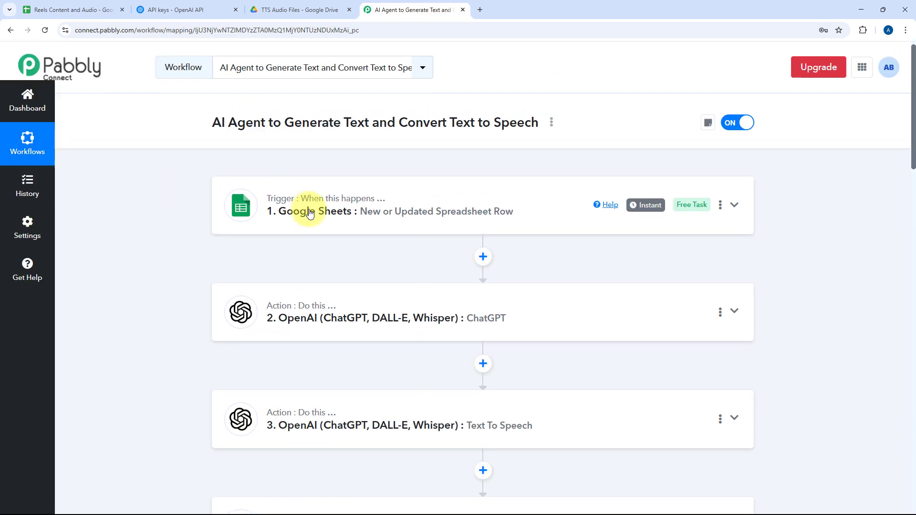
click(357, 212)
scroll(187, 213, down, 10)
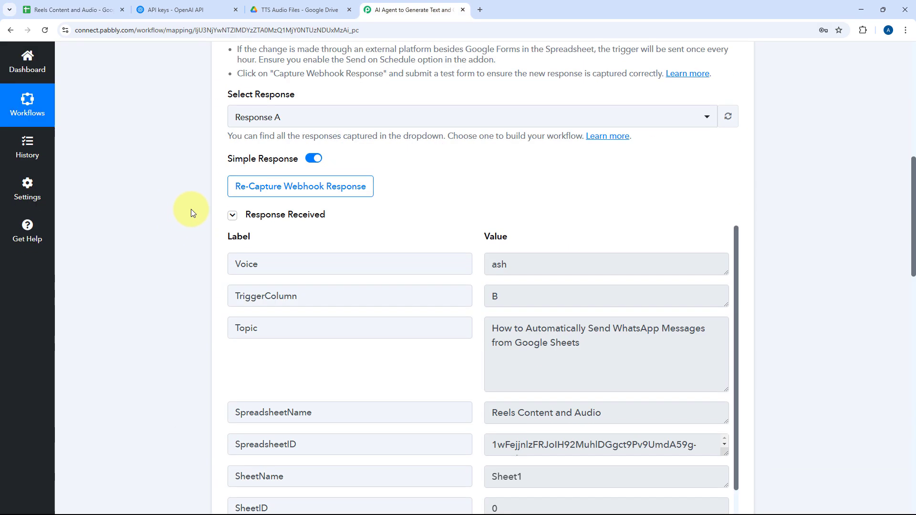
scroll(417, 207, down, 1)
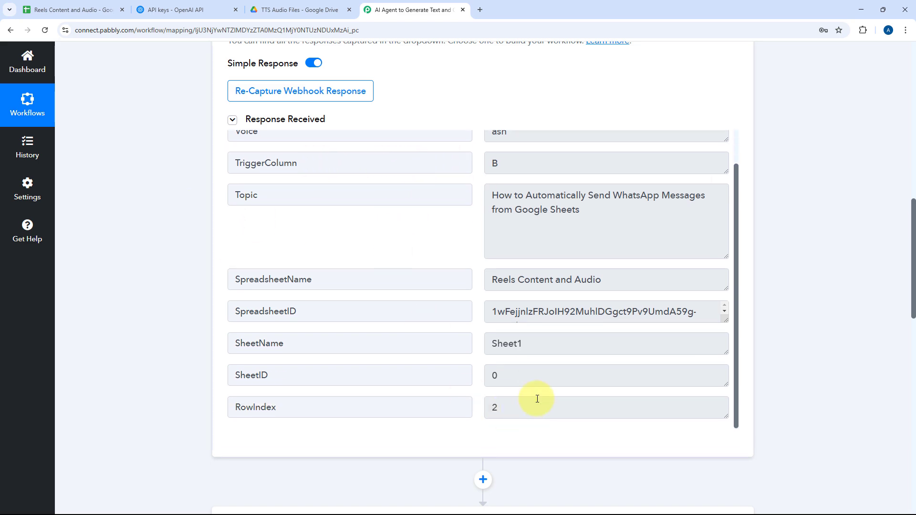
drag(508, 405, 464, 393)
click(471, 343)
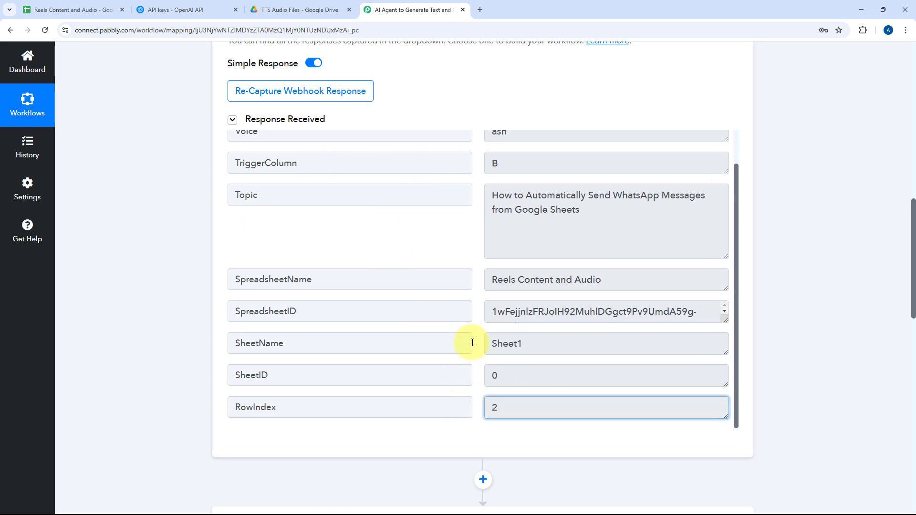
click(496, 407)
Reopen the Update Row action and map its Row Index to RowIndex from the Google Sheets trigger.
scroll(187, 301, down, 15)
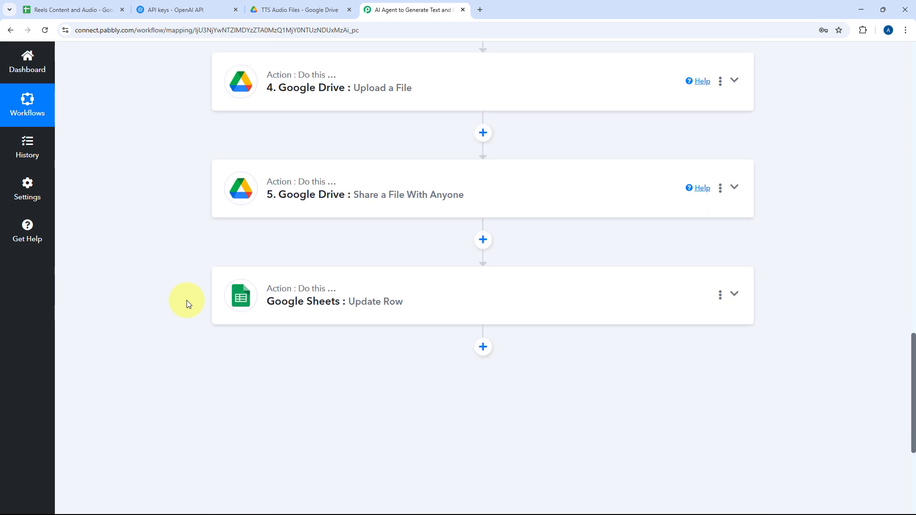
click(486, 253)
scroll(446, 261, down, 15)
scroll(283, 227, up, 15)
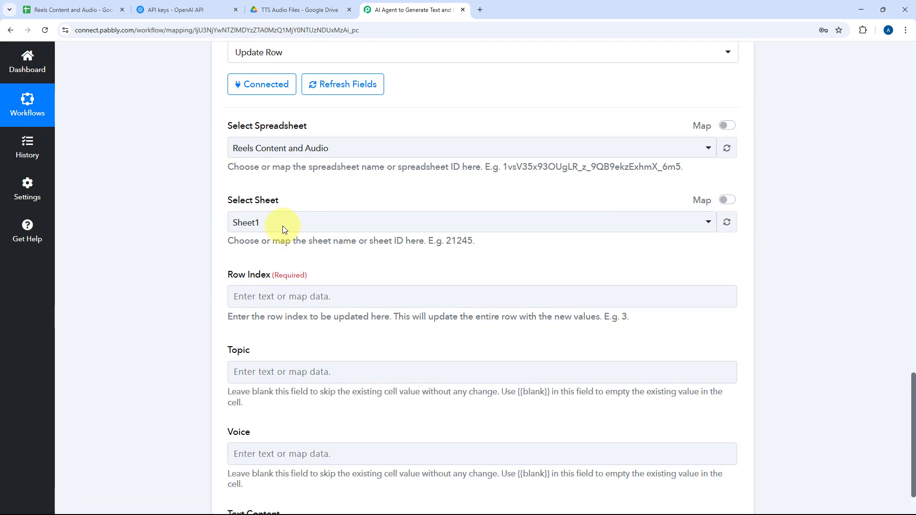
scroll(184, 284, down, 5)
scroll(184, 282, down, 2)
click(260, 207)
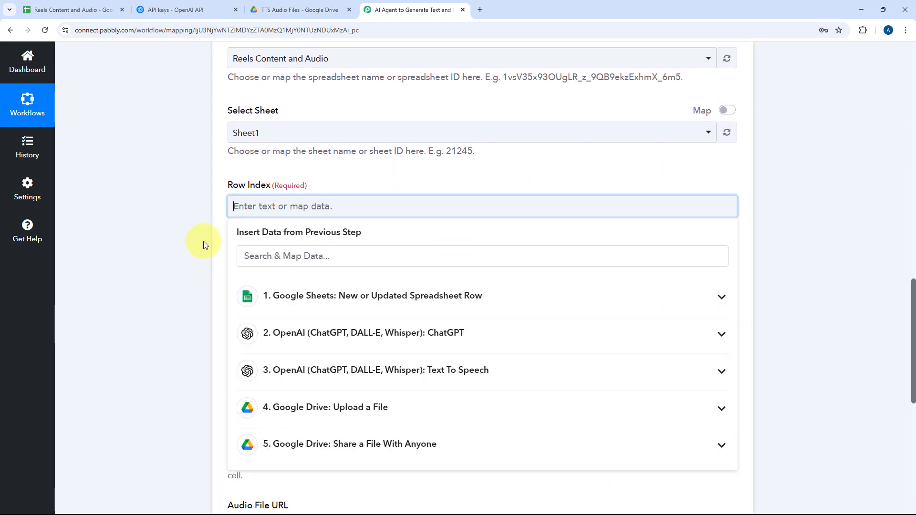
scroll(206, 242, down, 2)
click(305, 200)
scroll(215, 219, down, 2)
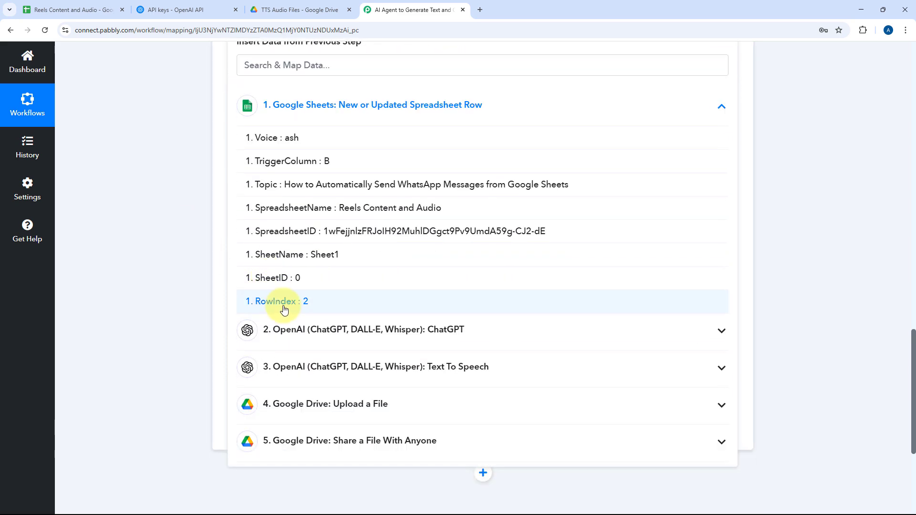
scroll(200, 182, up, 2)
click(197, 182)
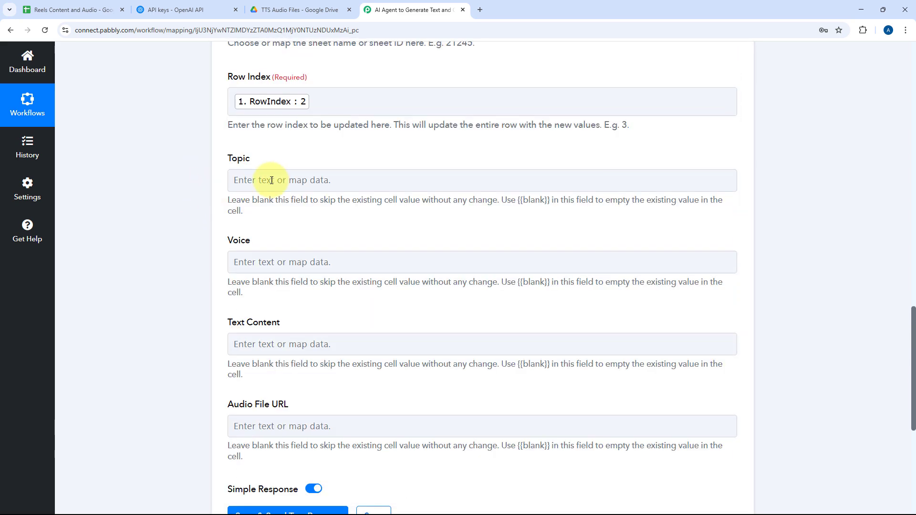
Leave Topic and Voice blank and map Text Content to Choices 0 Message Content from the ChatGPT step.
click(268, 177)
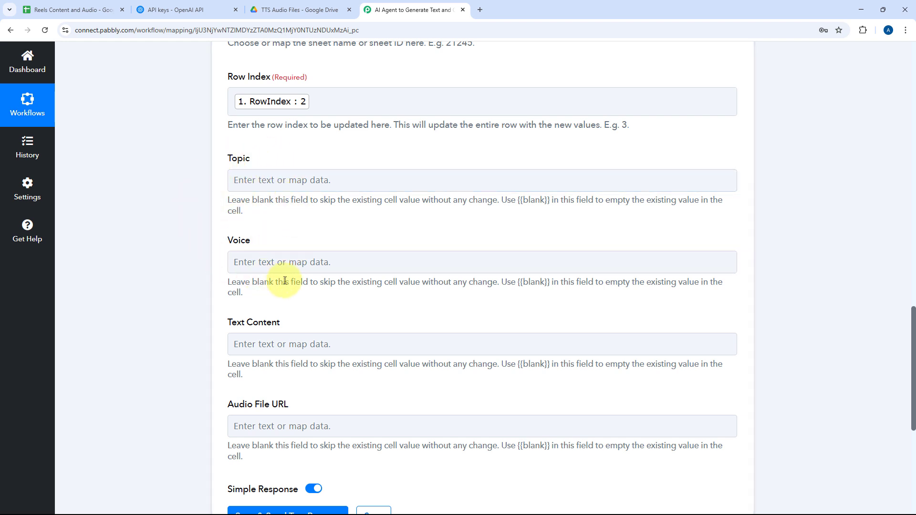
scroll(246, 191, down, 2)
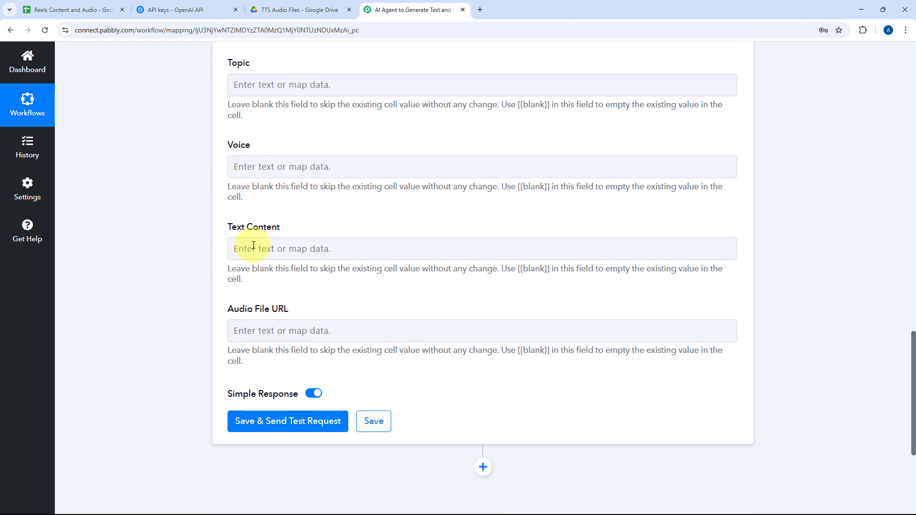
click(246, 247)
scroll(336, 223, down, 3)
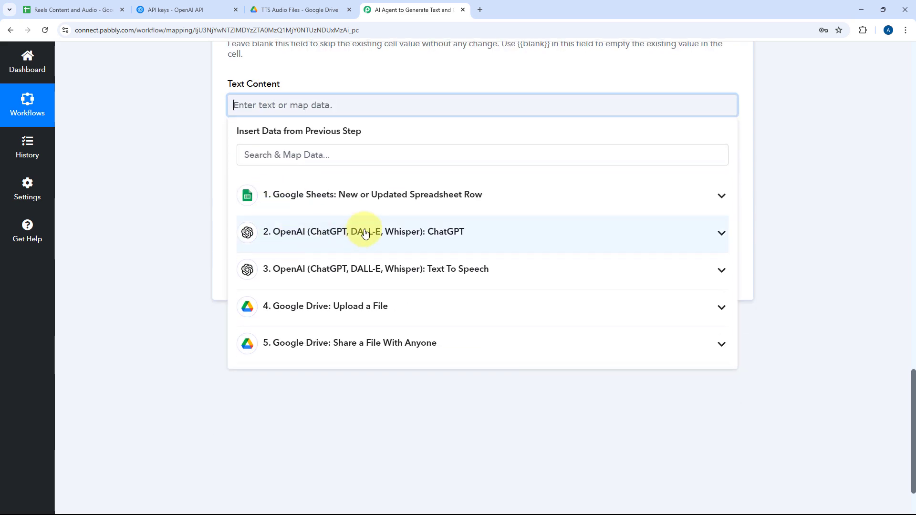
click(364, 232)
scroll(368, 293, down, 3)
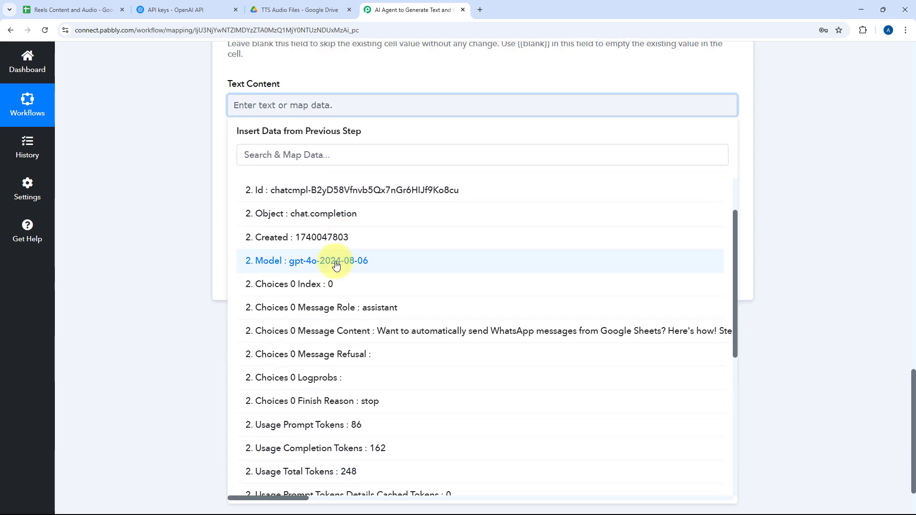
click(367, 311)
click(211, 194)
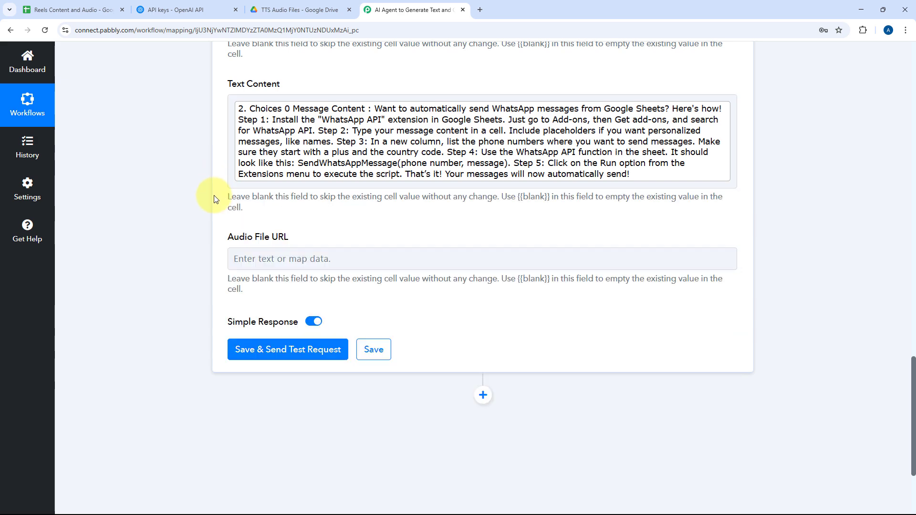
Map Audio File URL to Res2 WebViewLink from the Share a File With Anyone step.
click(262, 258)
scroll(378, 236, down, 3)
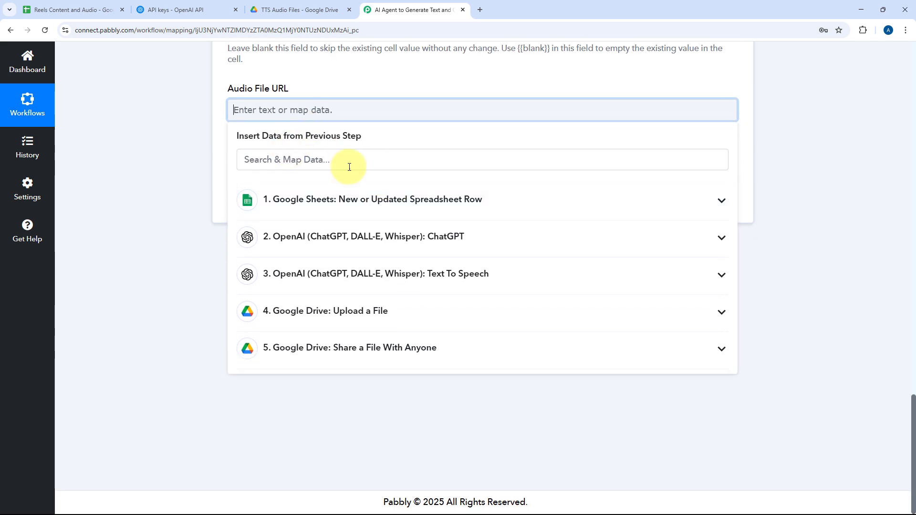
click(357, 348)
scroll(365, 361, down, 2)
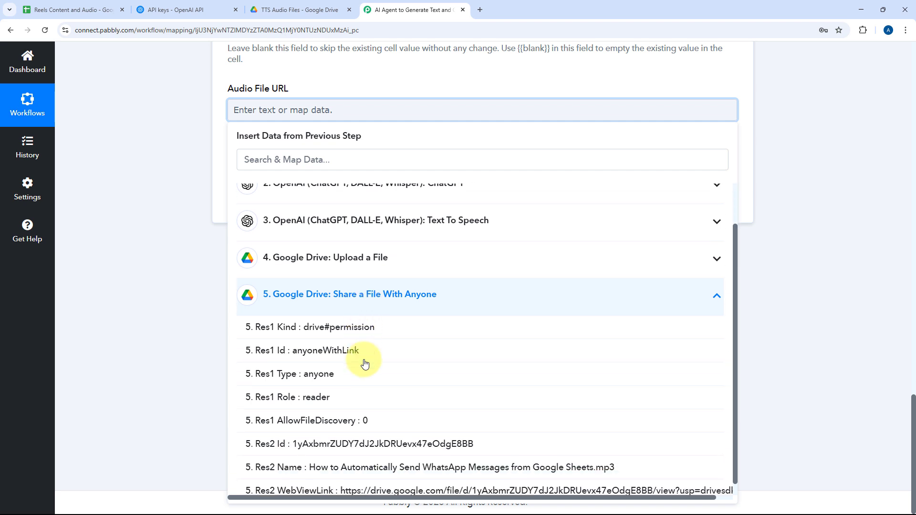
click(363, 482)
click(175, 176)
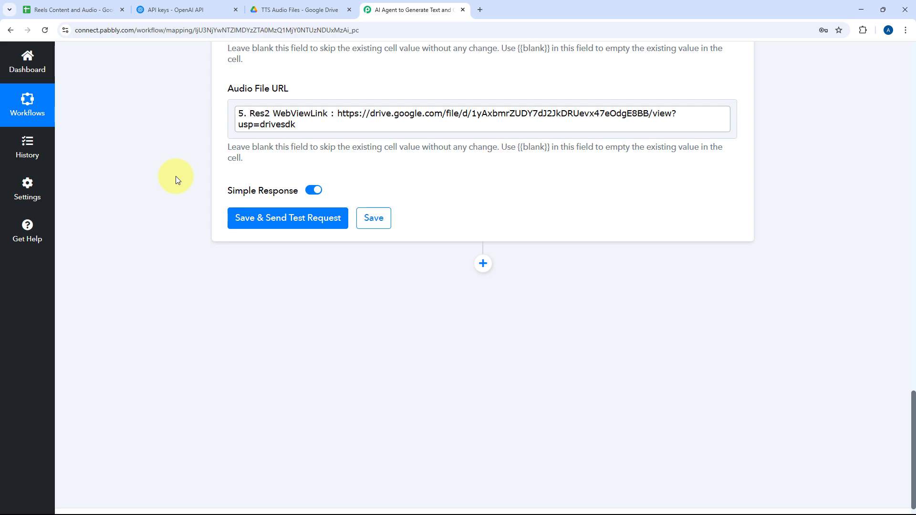
scroll(176, 176, up, 2)
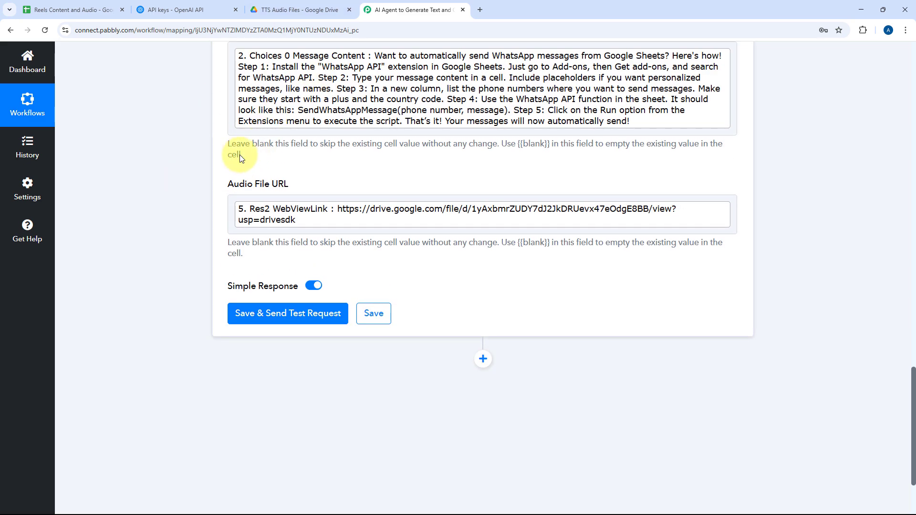
Save the Update Row action, send its test request, and collapse the step after reviewing its response.
click(307, 313)
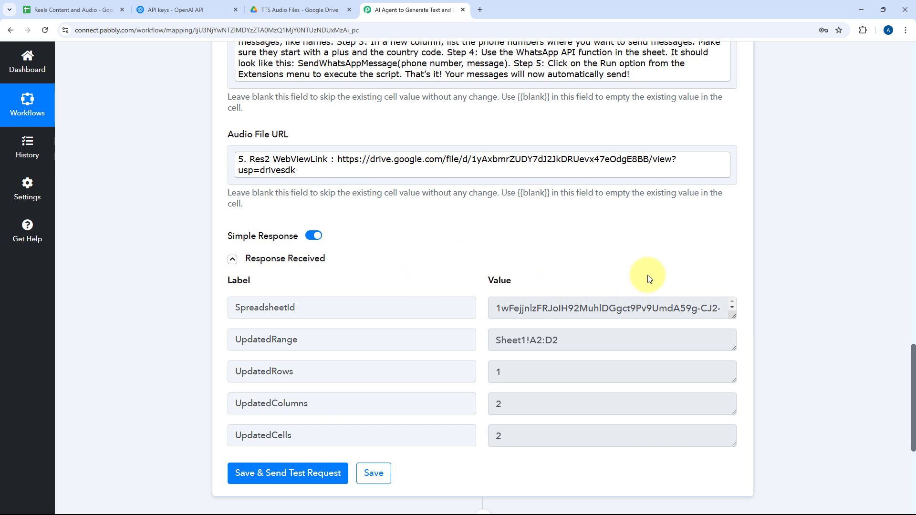
scroll(649, 278, up, 4)
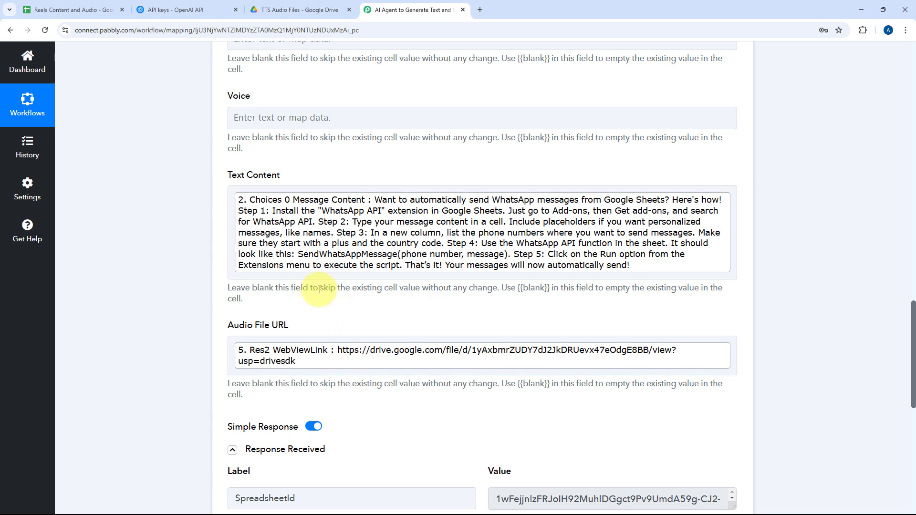
scroll(406, 169, up, 4)
scroll(350, 157, up, 6)
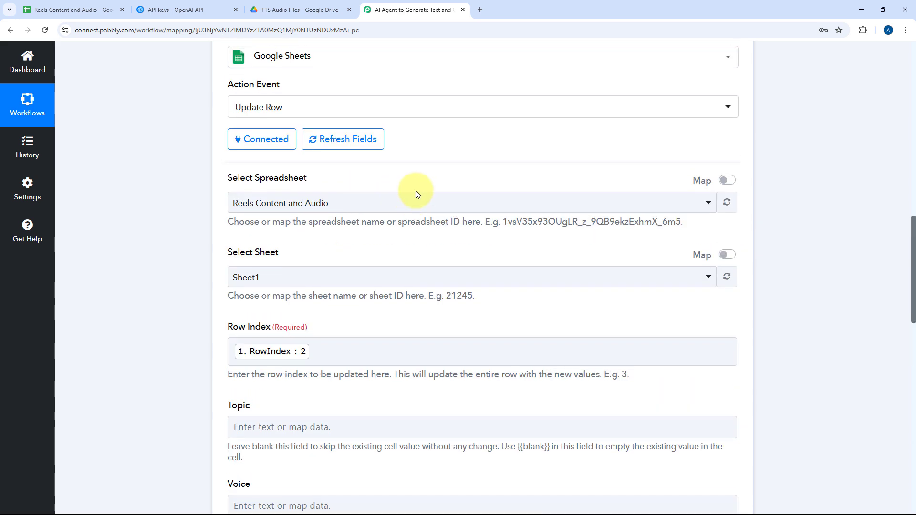
click(485, 78)
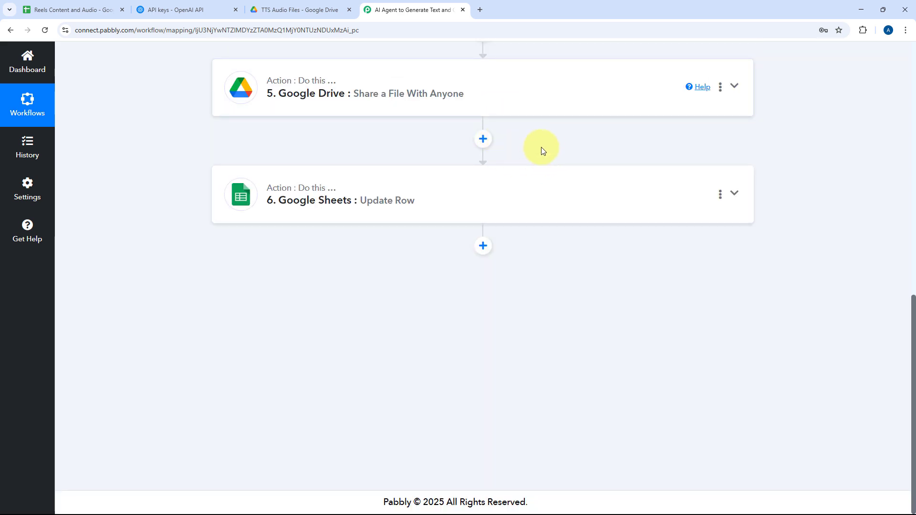
Switch to the Reels Content and Audio spreadsheet and read the full Text Content cell in row 2.
scroll(548, 164, up, 9)
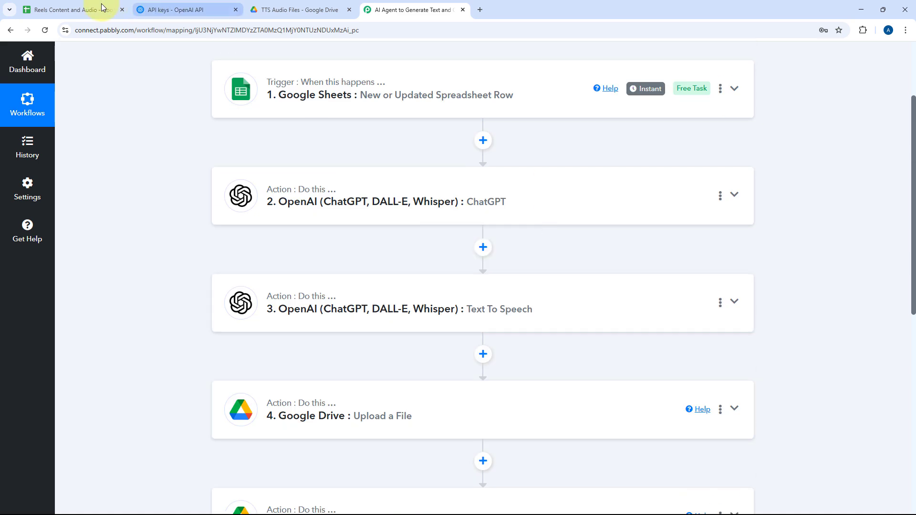
click(102, 7)
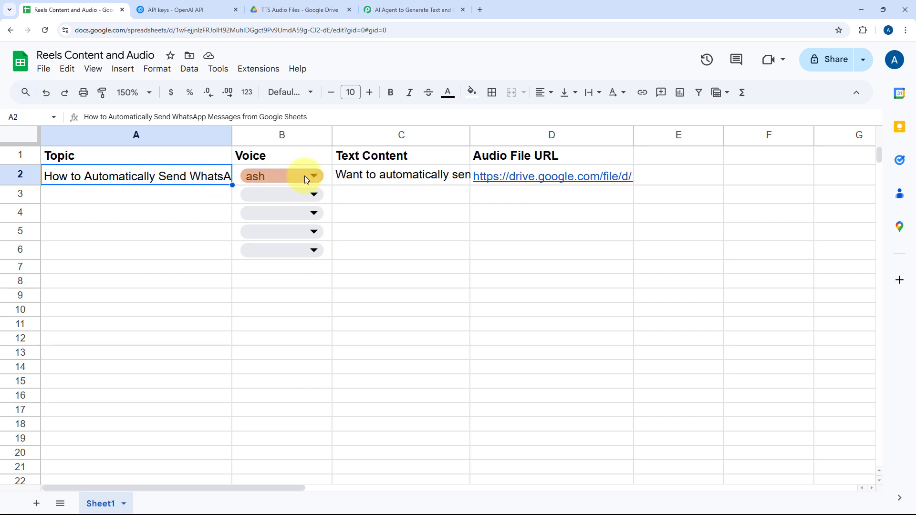
double_click(392, 177)
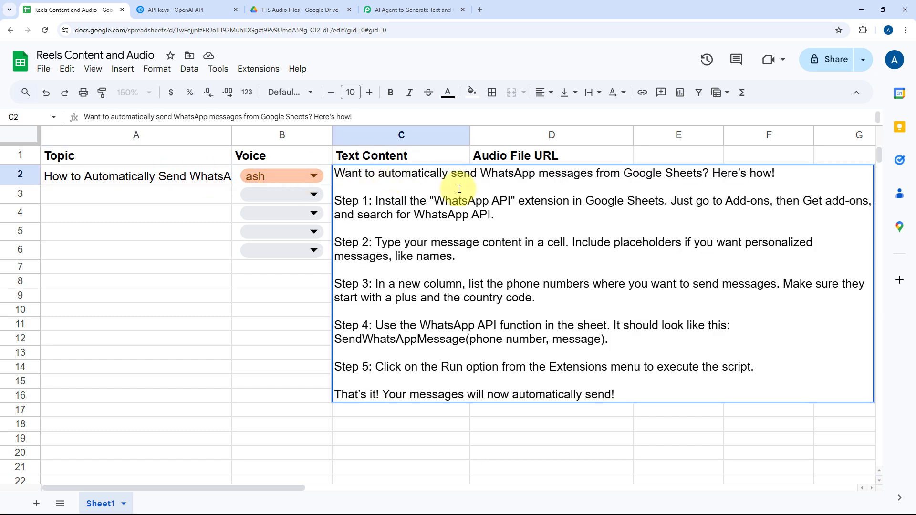
click(425, 154)
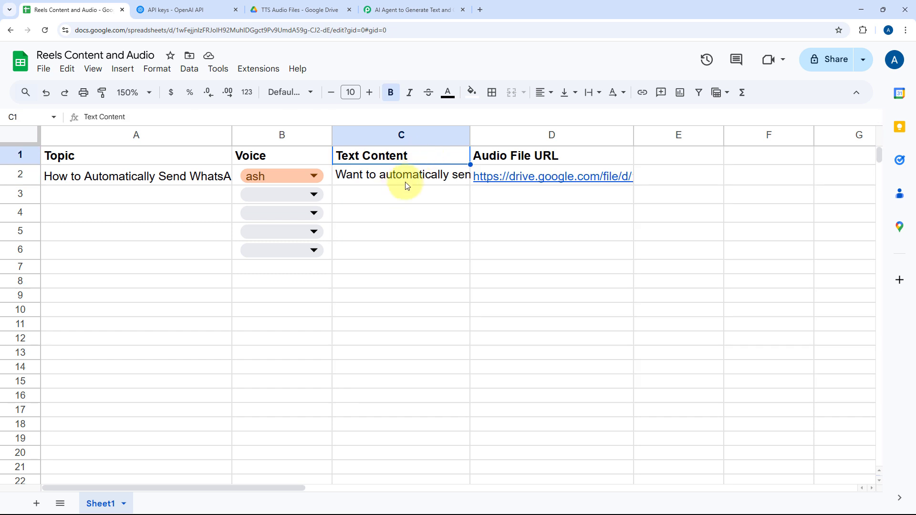
click(406, 181)
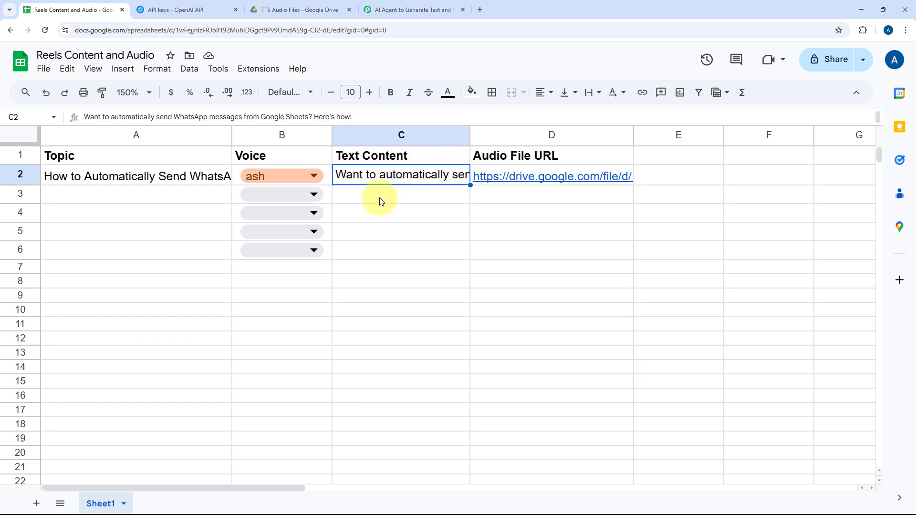
Check the TTS Audio Files folder in Google Drive and open row 2's Audio File URL from the spreadsheet, closing the audio page after viewing.
click(523, 175)
click(310, 6)
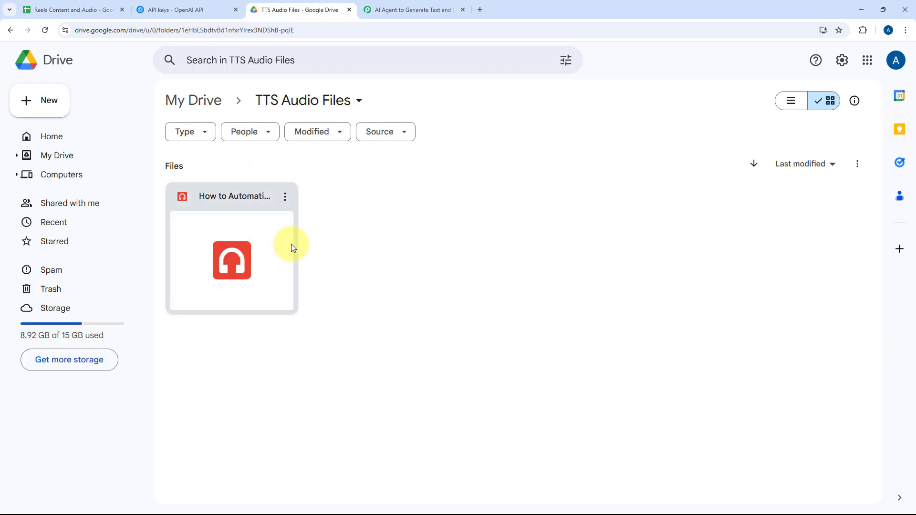
click(75, 8)
mouse_move(548, 177)
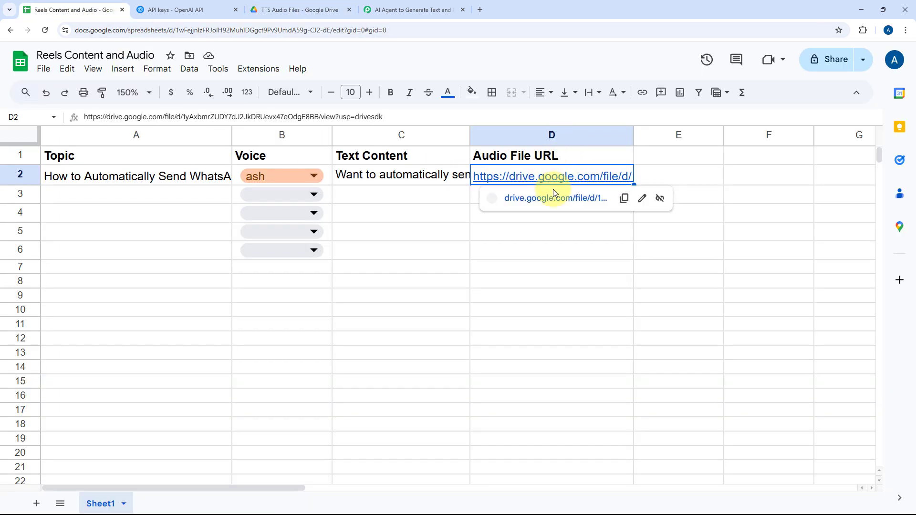
click(550, 199)
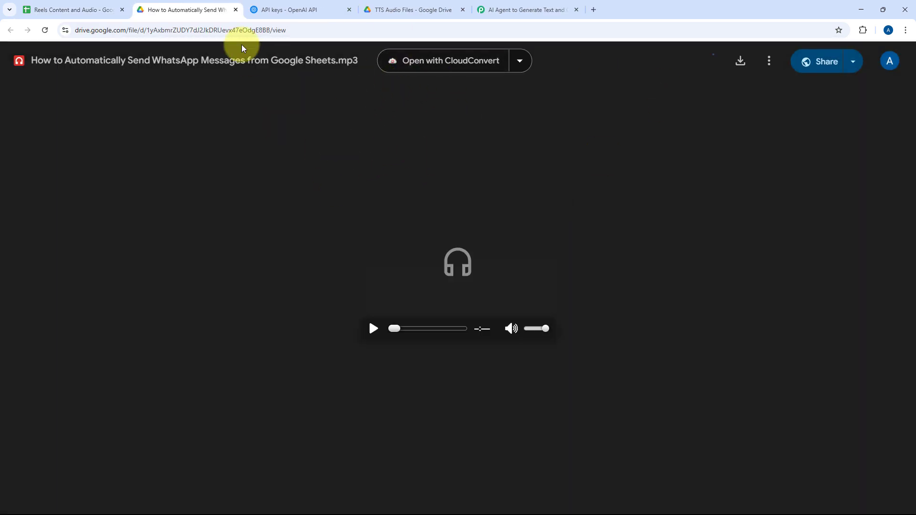
click(236, 10)
Switch to the Pabbly Connect workflow and review its trigger and action steps, comparing them with the spreadsheet.
click(408, 9)
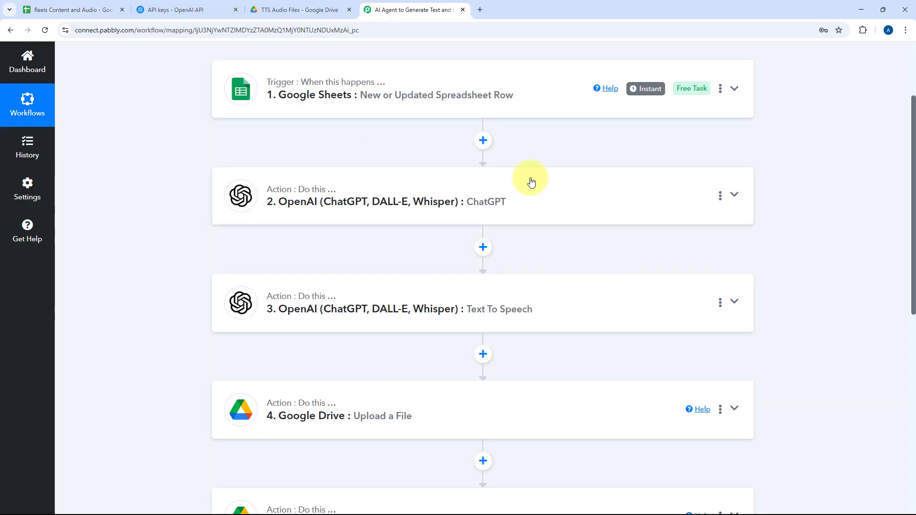
scroll(530, 162, up, 3)
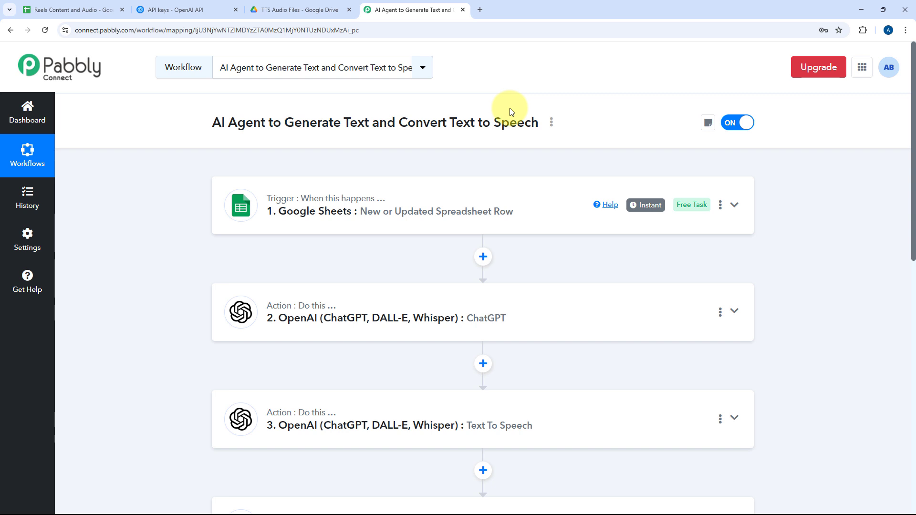
click(57, 10)
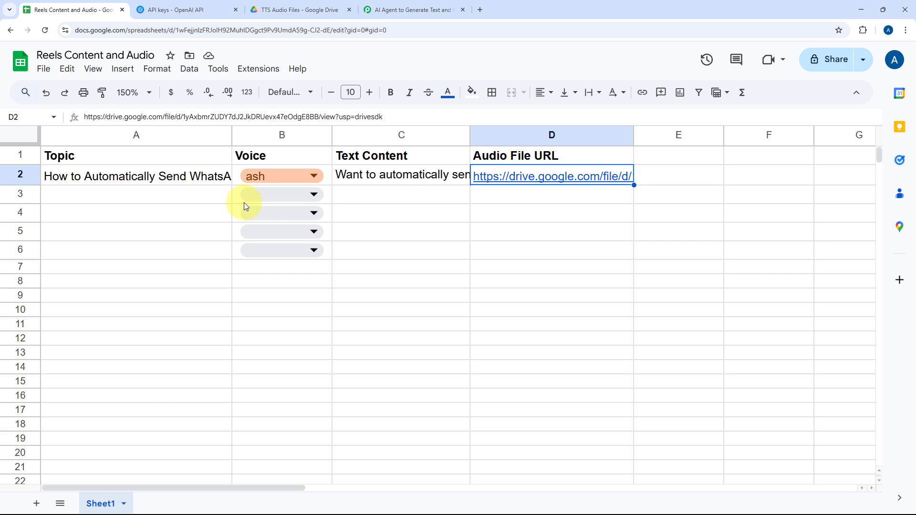
click(387, 10)
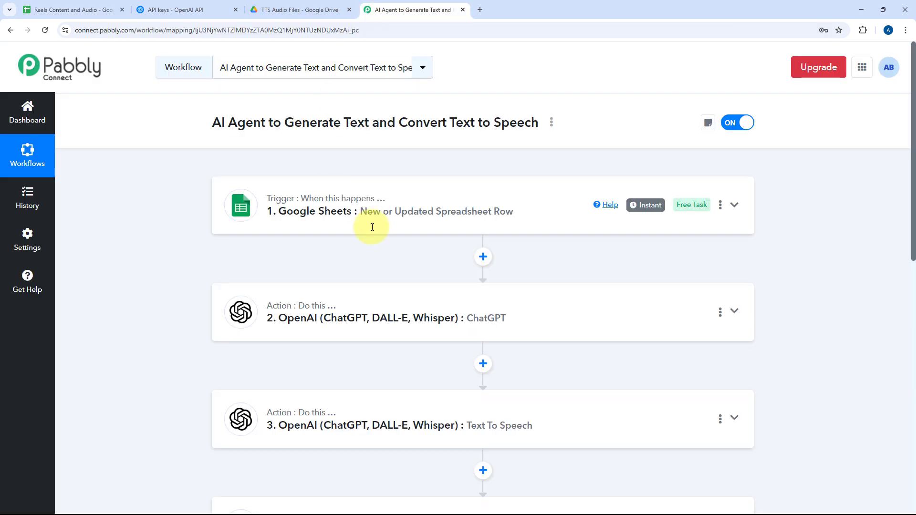
scroll(382, 215, down, 3)
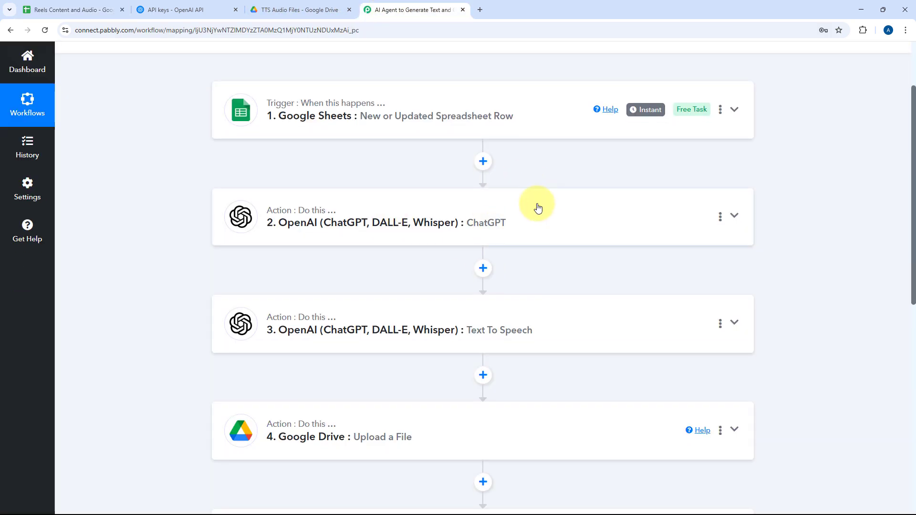
In the Reels Content and Audio spreadsheet, enter the topic "How to Add Facebook Leads to google Sheets using Pabbly Connect" in cell A3.
click(76, 10)
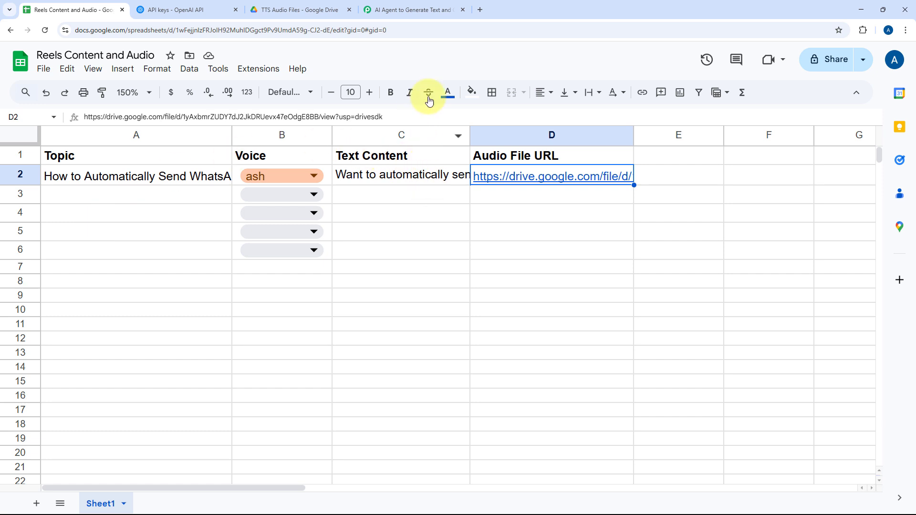
click(161, 198)
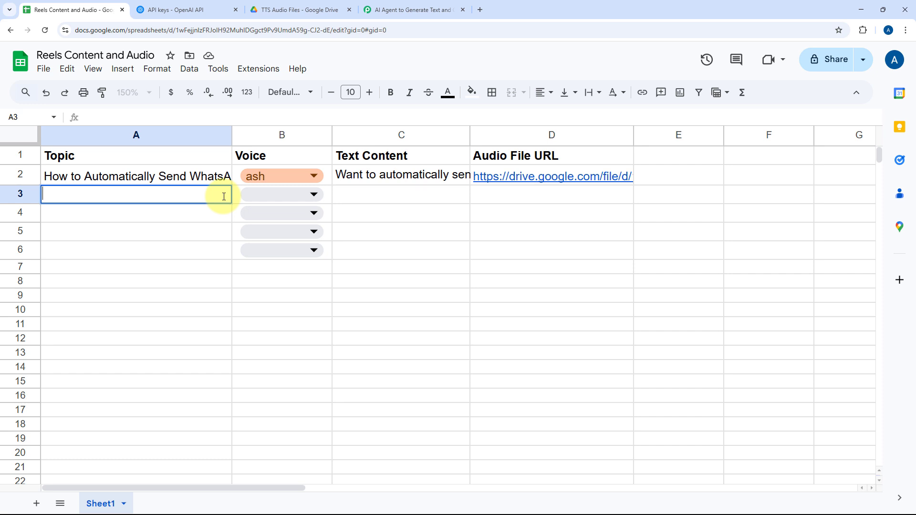
text(ow )
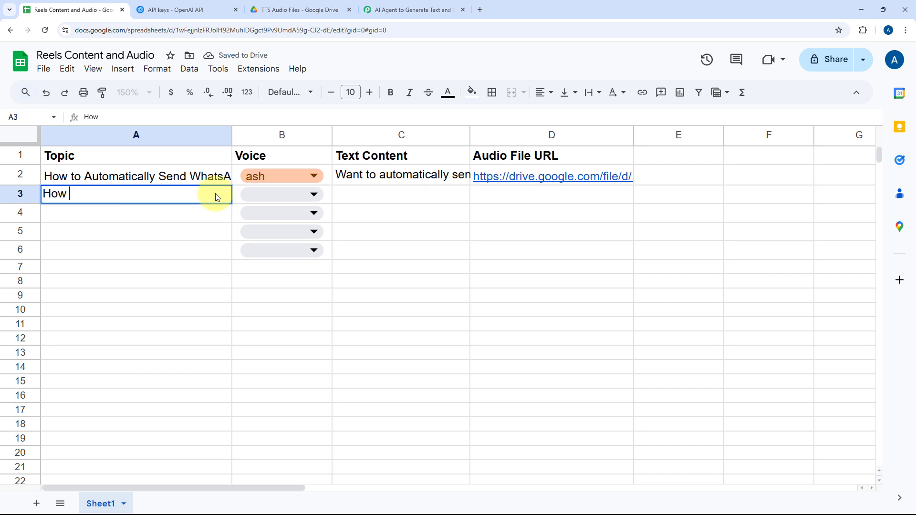
text(to Add F)
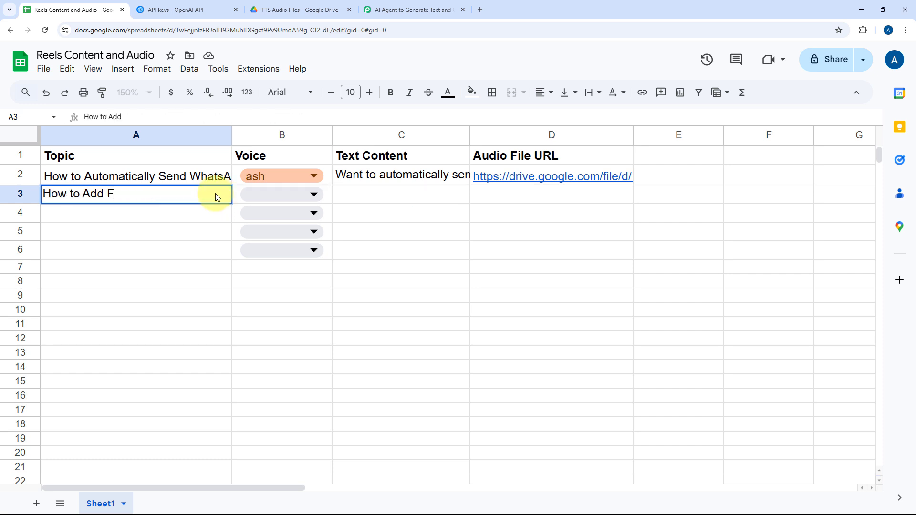
text(acebook Lead)
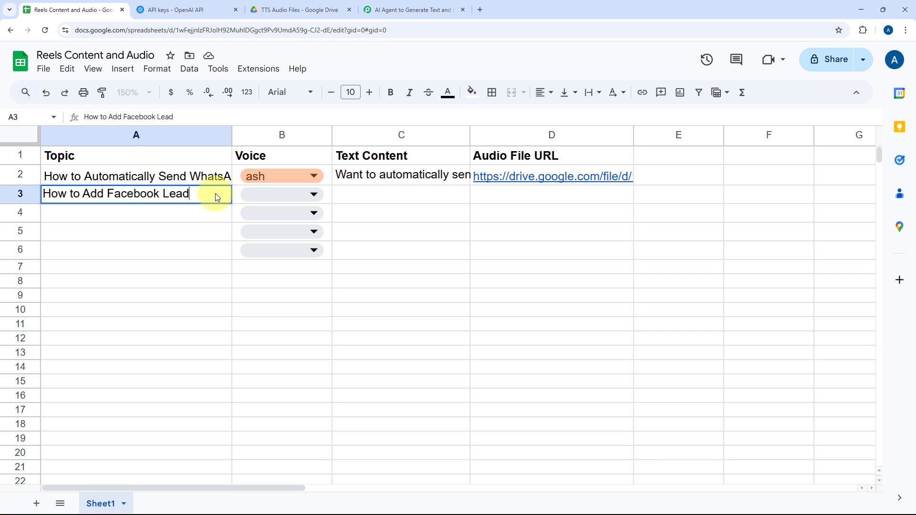
text(s to google She)
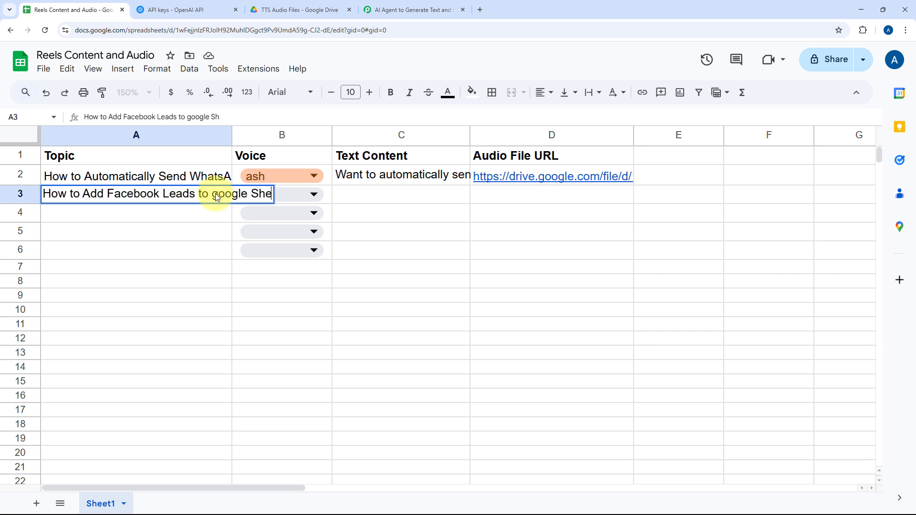
text(ets using pa)
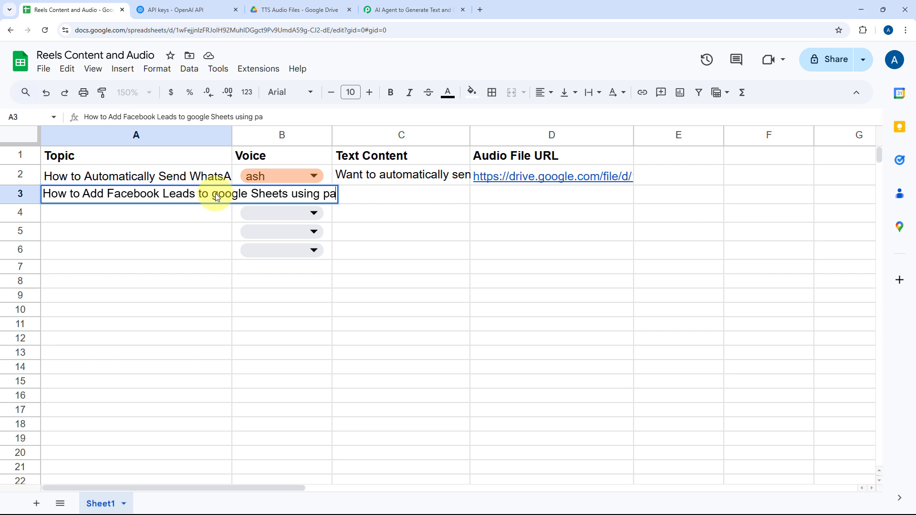
text(bbly Connect)
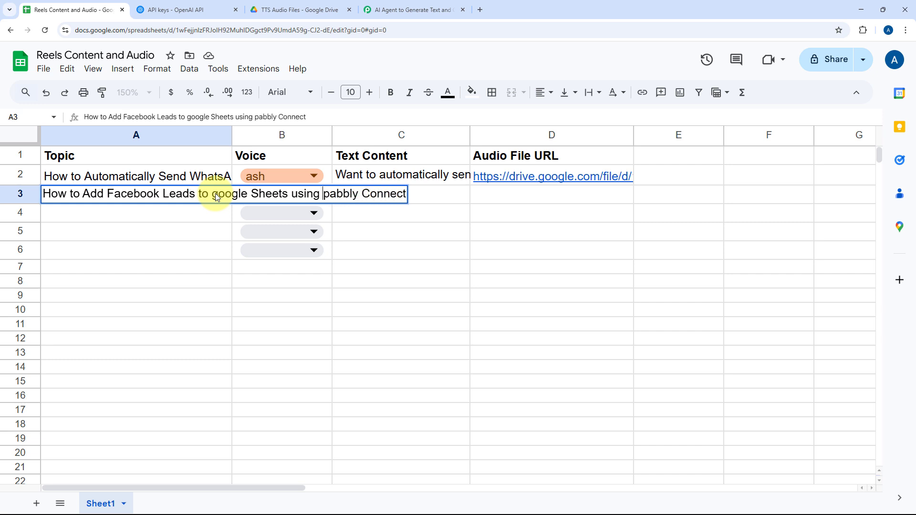
key(Delete)
text(P)
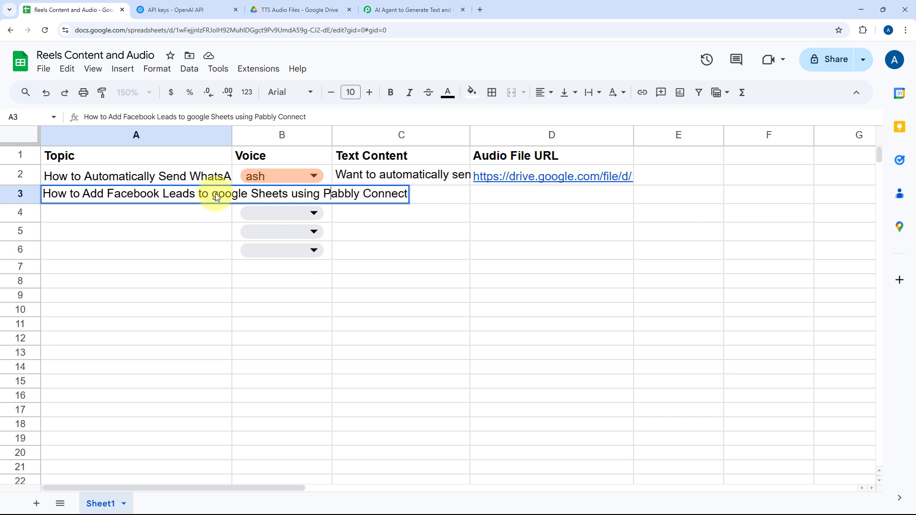
Set the Voice in row 3 to coral.
click(267, 193)
click(276, 193)
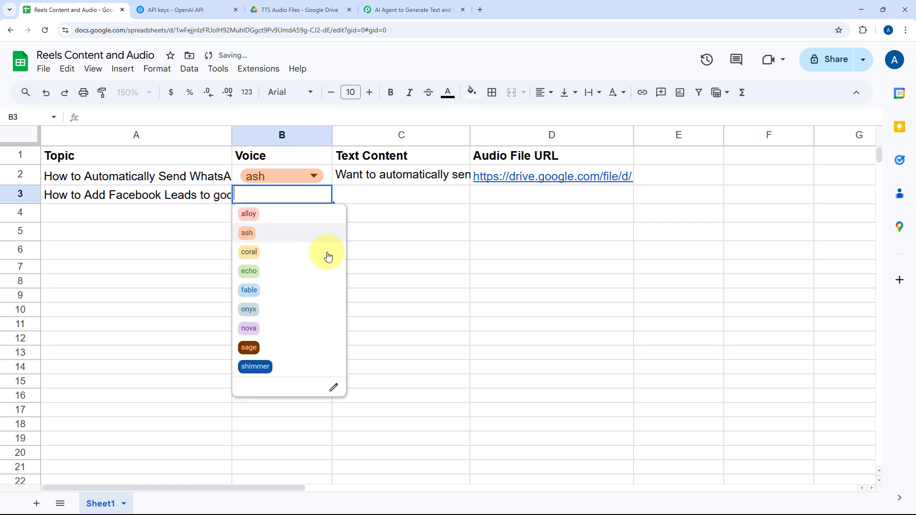
click(266, 252)
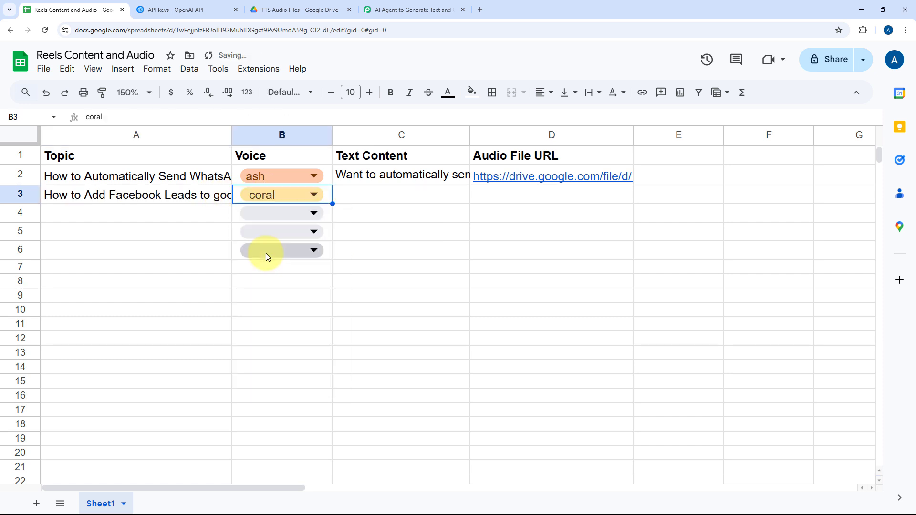
click(202, 211)
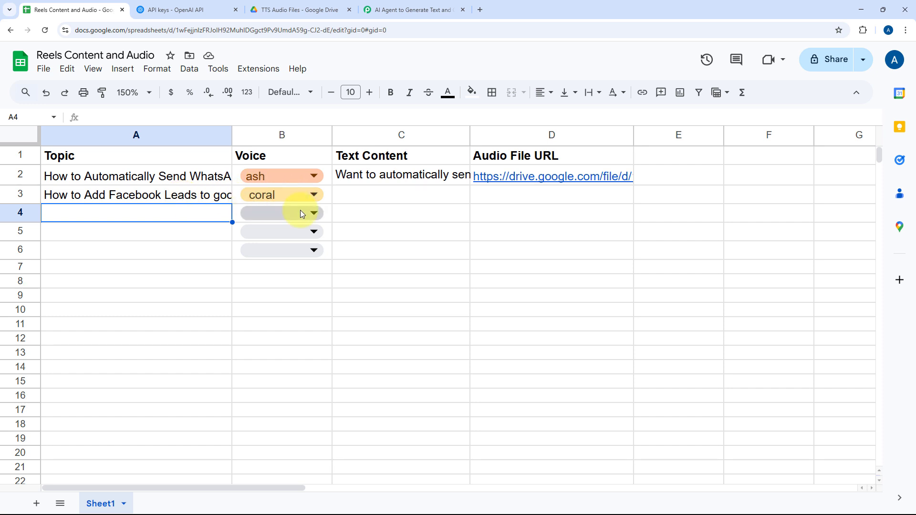
Switch between Pabbly Connect and the spreadsheet to check for row 3's output, and review the workflow down to the Update Row action.
click(381, 9)
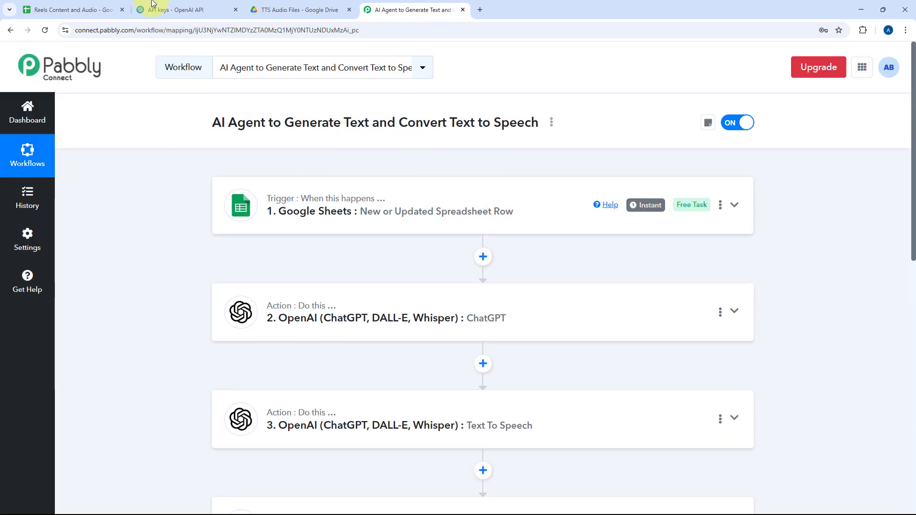
click(71, 9)
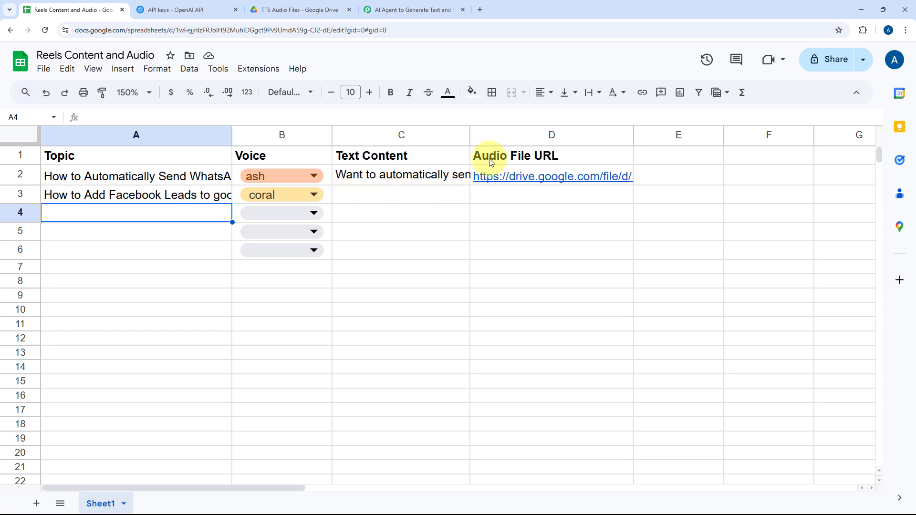
click(402, 5)
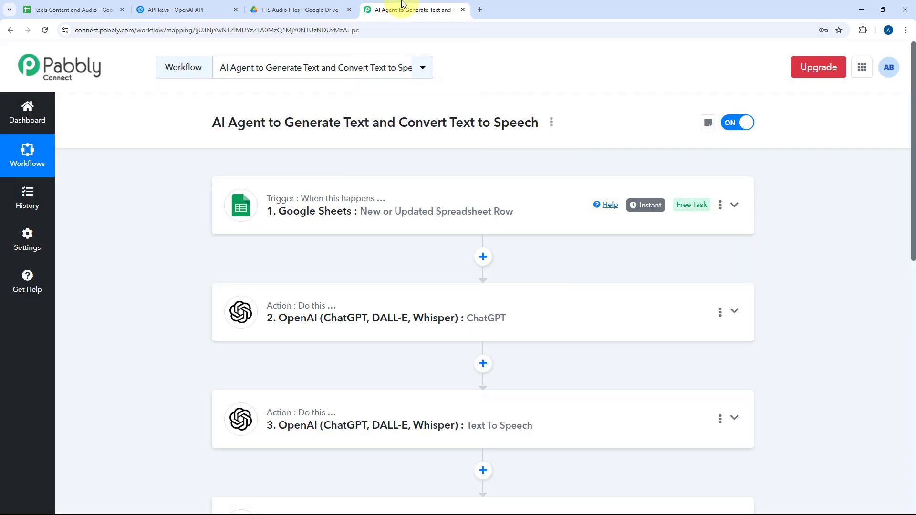
scroll(395, 272, down, 5)
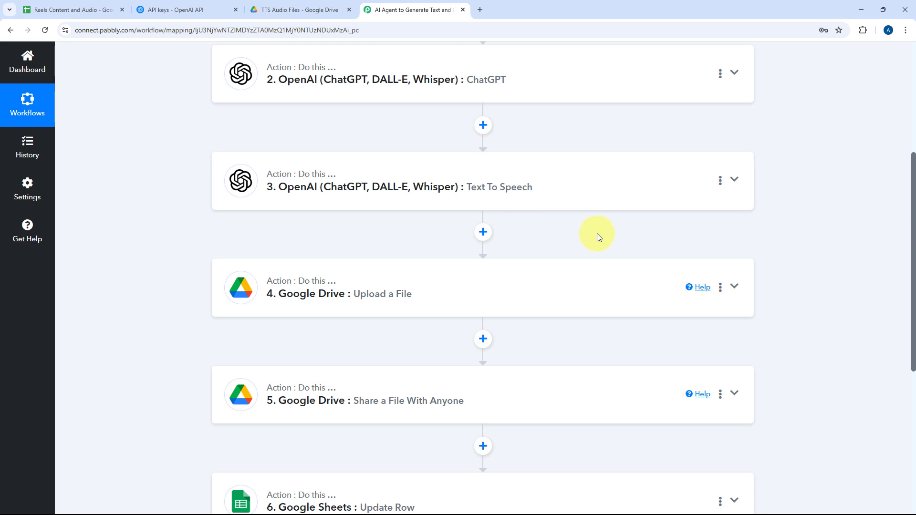
scroll(596, 233, down, 3)
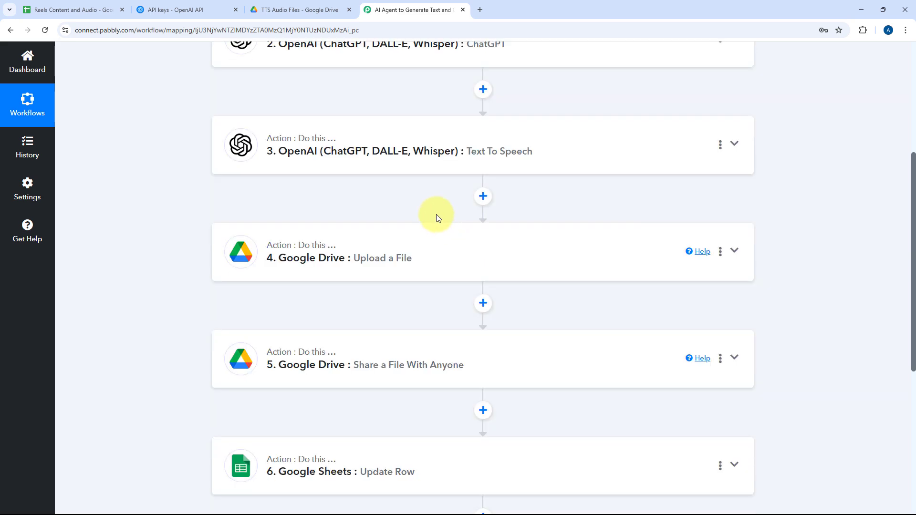
Refresh the TTS Audio Files folder in Google Drive and preview the How to Add Facebook Leads MP3, closing the preview after pausing playback.
click(297, 7)
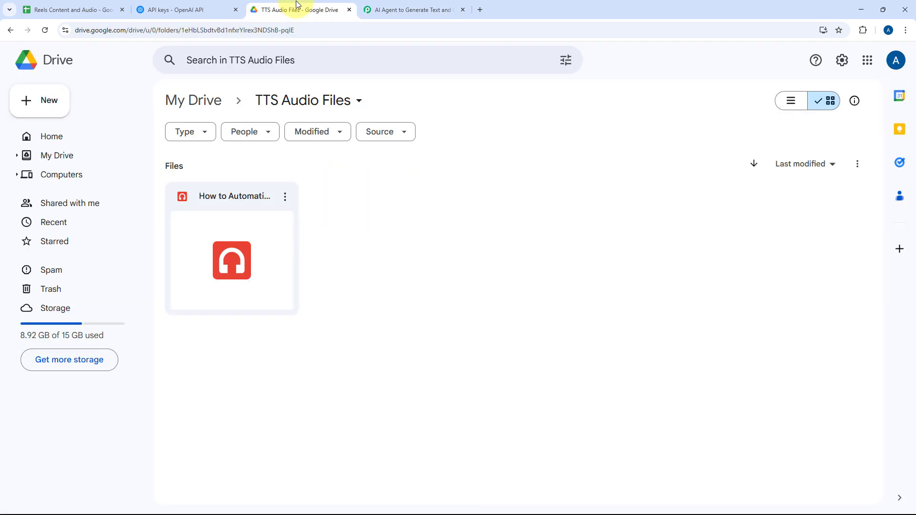
click(44, 33)
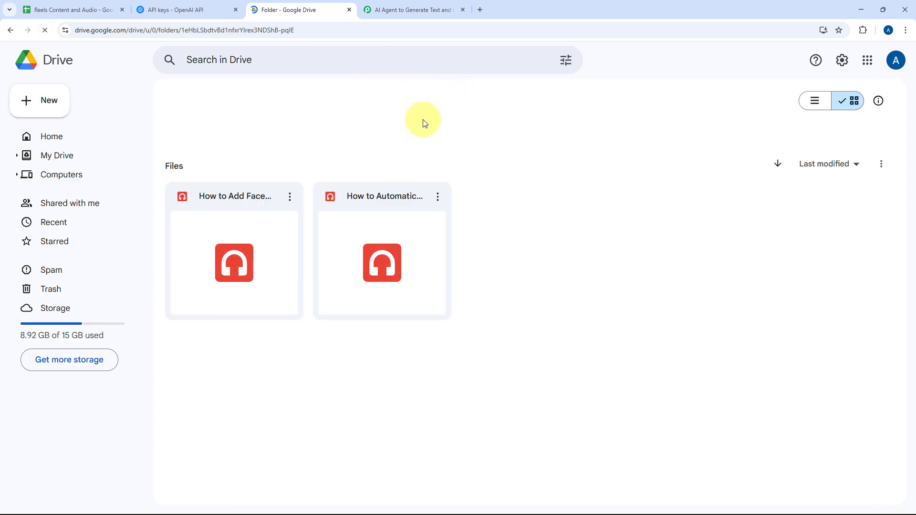
double_click(245, 202)
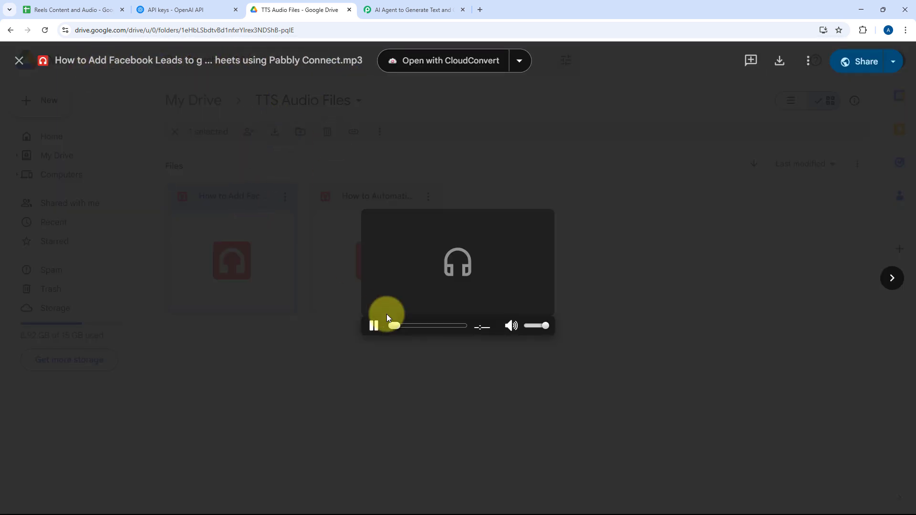
click(374, 325)
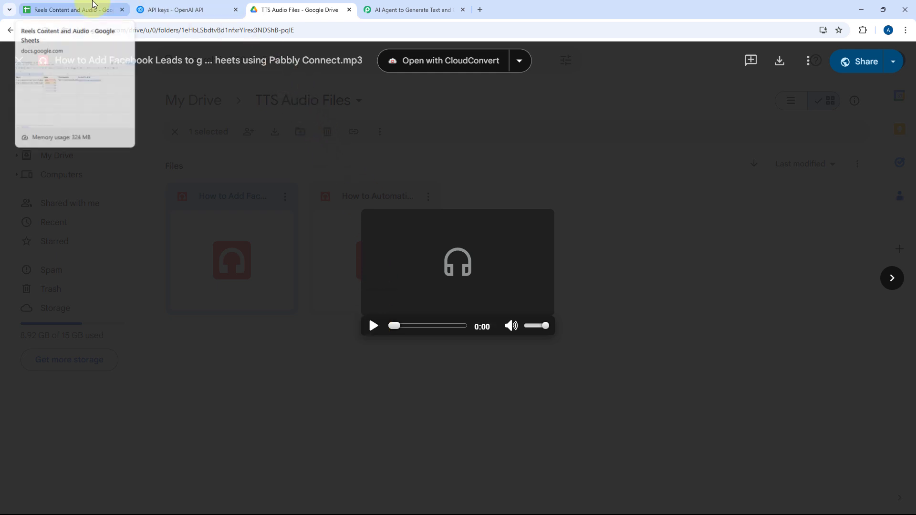
click(626, 152)
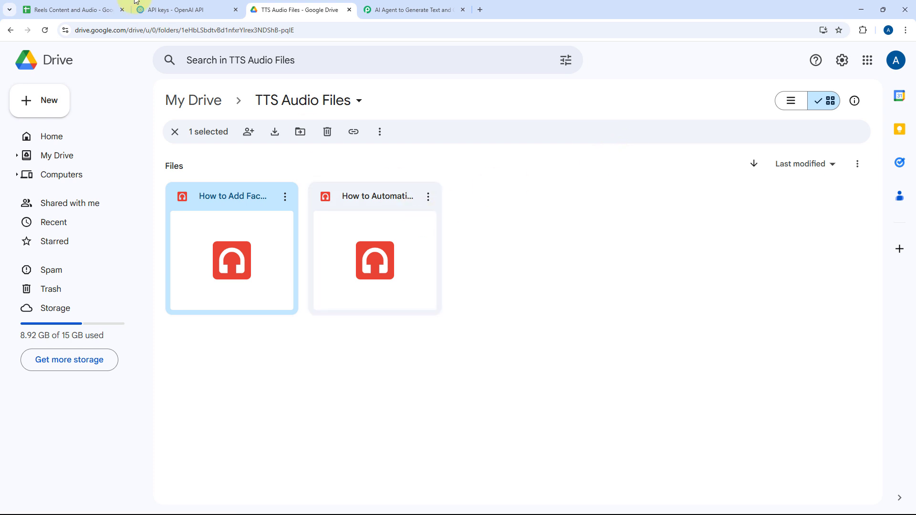
In the Reels Content and Audio spreadsheet, shrink row 3 to one line's height and check its Audio File URL link.
click(107, 8)
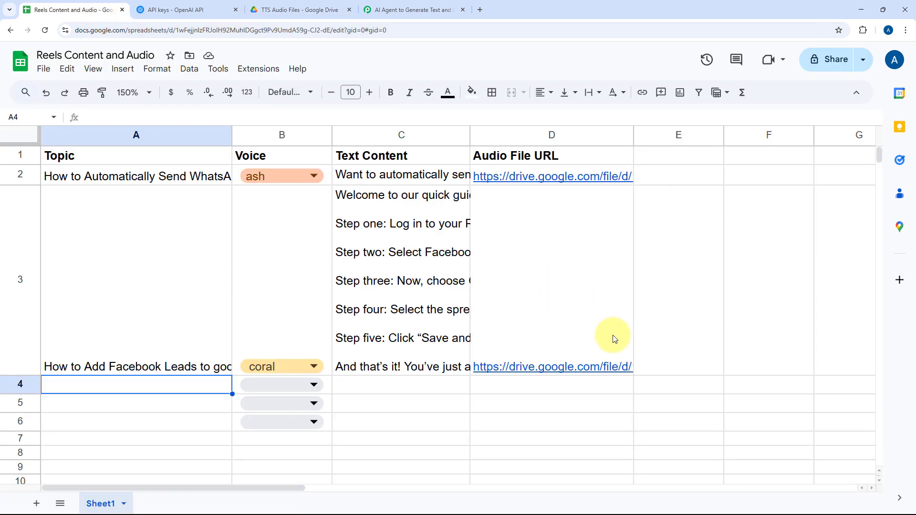
drag(19, 375, 19, 205)
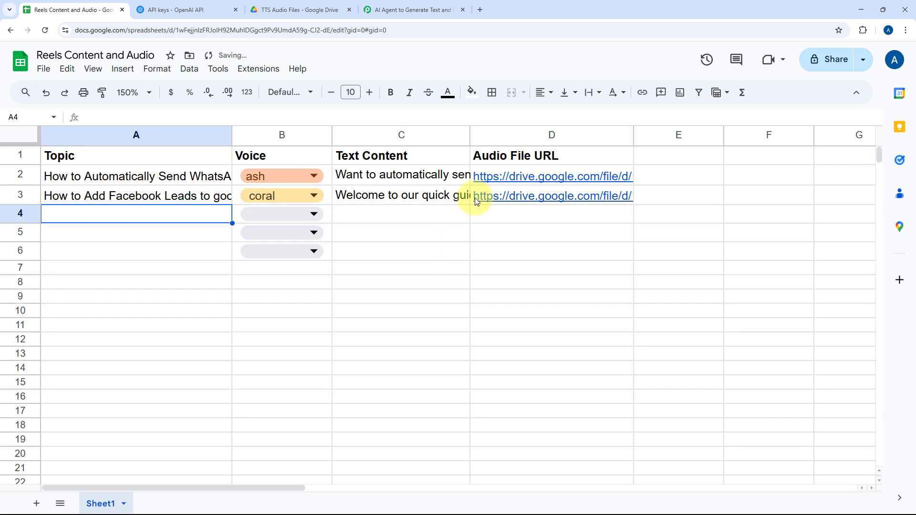
click(501, 198)
click(531, 159)
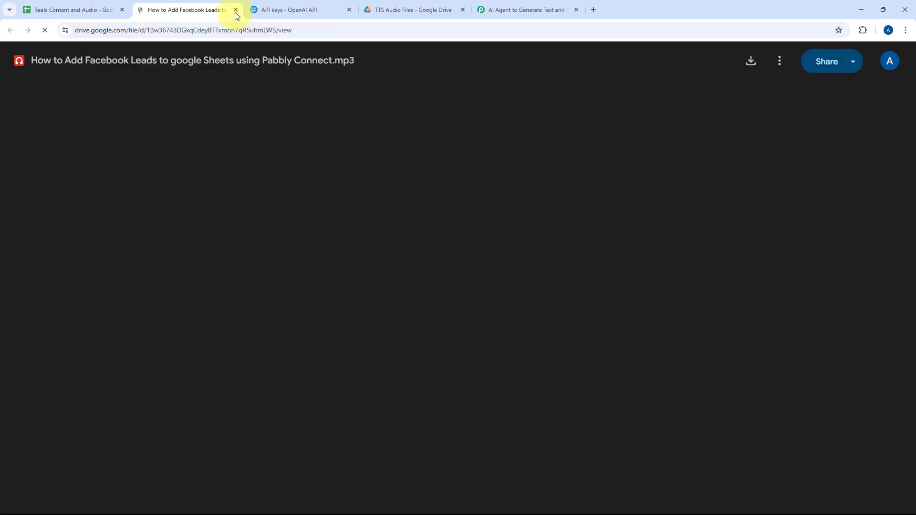
click(235, 10)
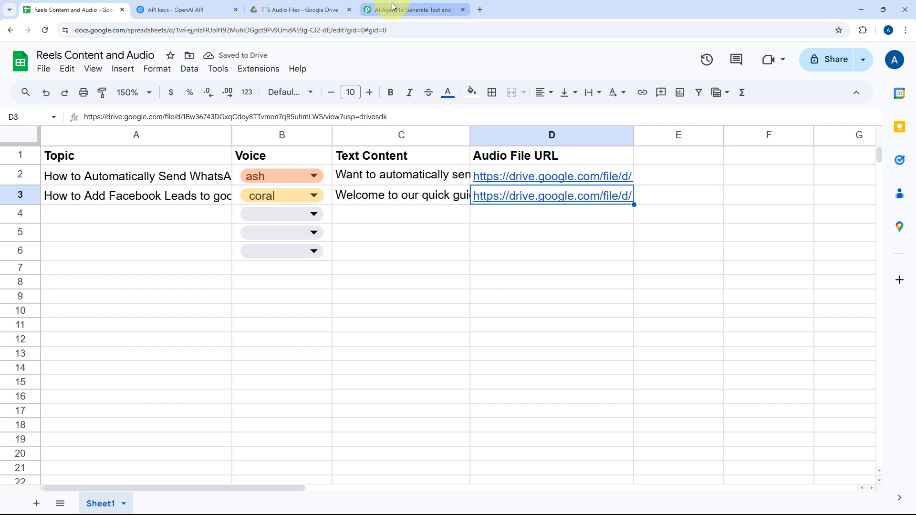
Switch to Pabbly Connect and look over the complete workflow from the Google Sheets trigger to the Update Row action.
click(397, 9)
scroll(444, 194, up, 7)
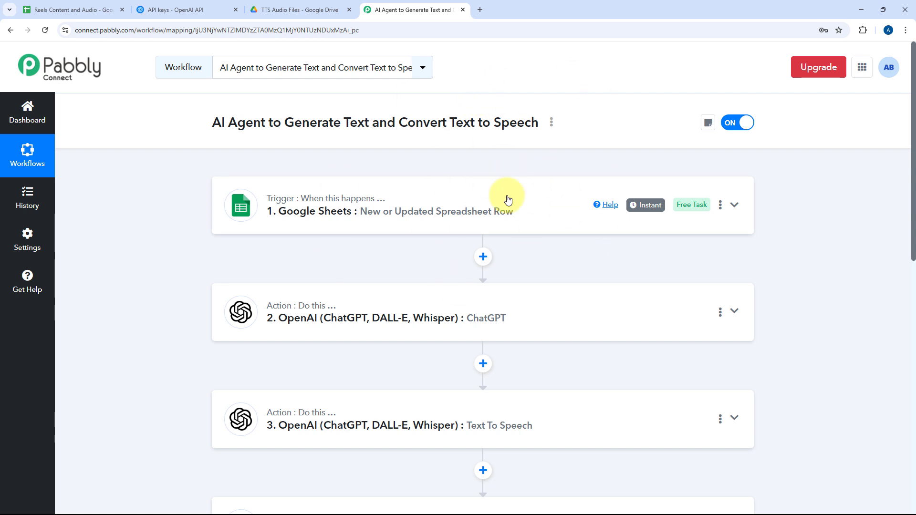
scroll(525, 205, down, 2)
scroll(551, 271, down, 3)
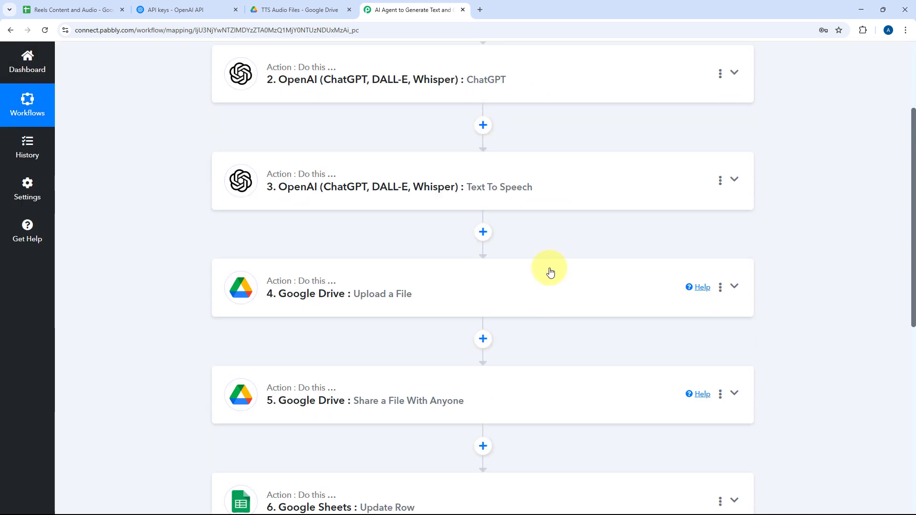
scroll(545, 231, up, 5)
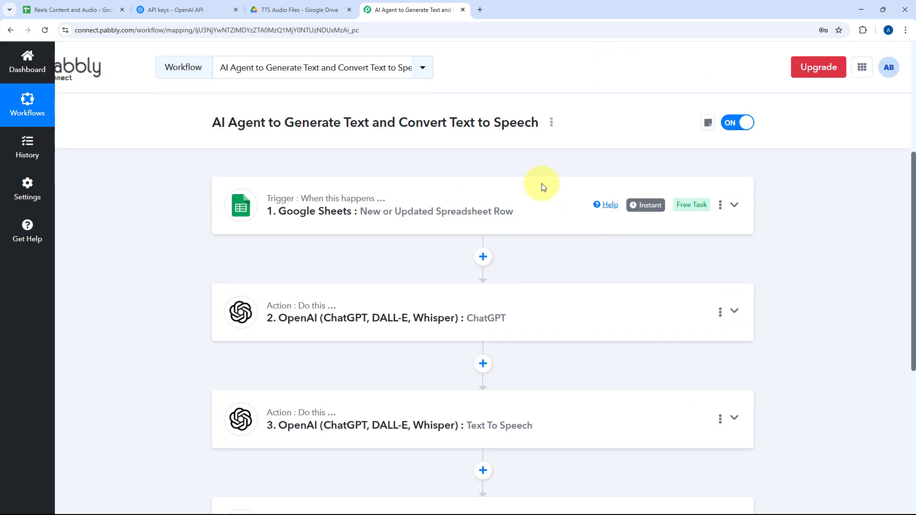